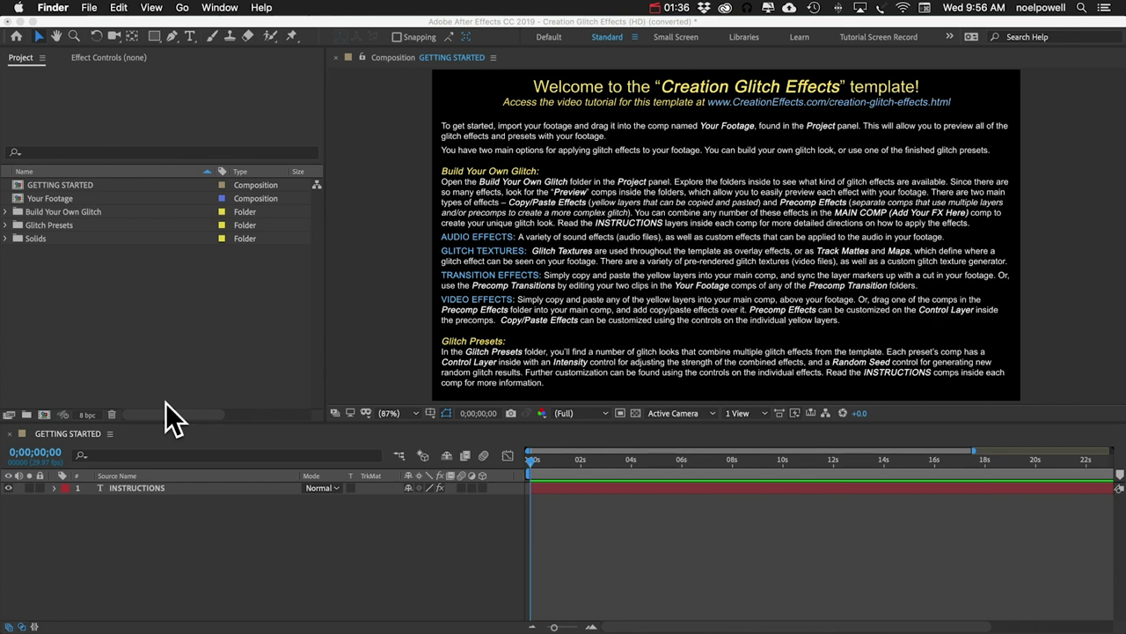
# Make After Effects active with the Creation Glitch Effects GETTING STARTED comp showing.
pyautogui.click(49, 291)
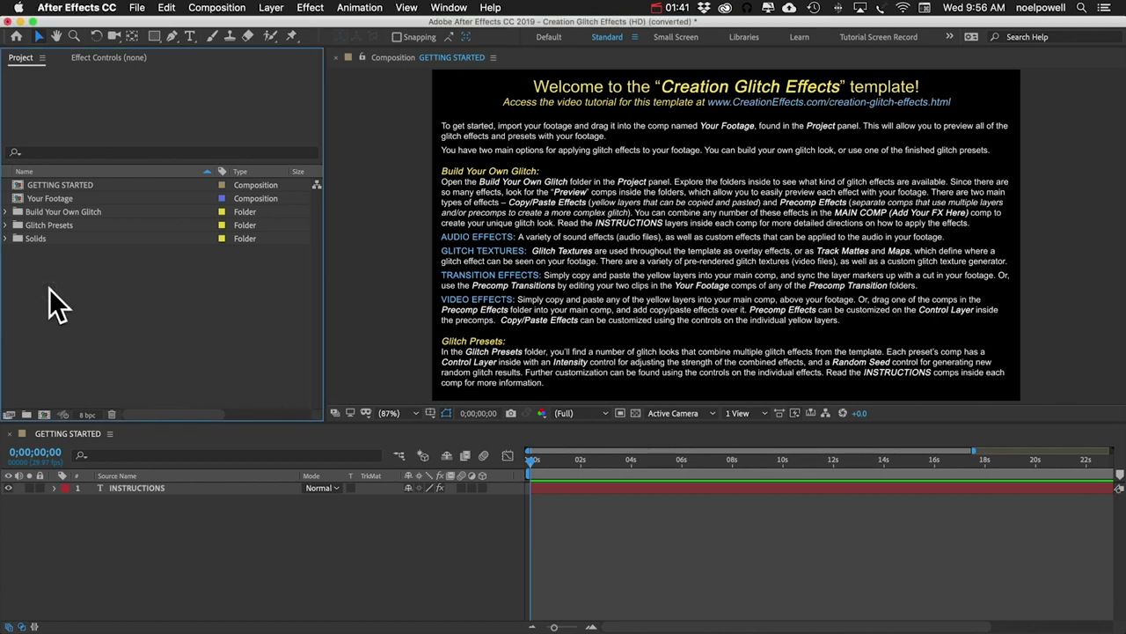
# Import City.mov, Gorilla.mp4 and Runner.mp4 together from the Footage folder.
pyautogui.click(143, 6)
pyautogui.moveTo(141, 189)
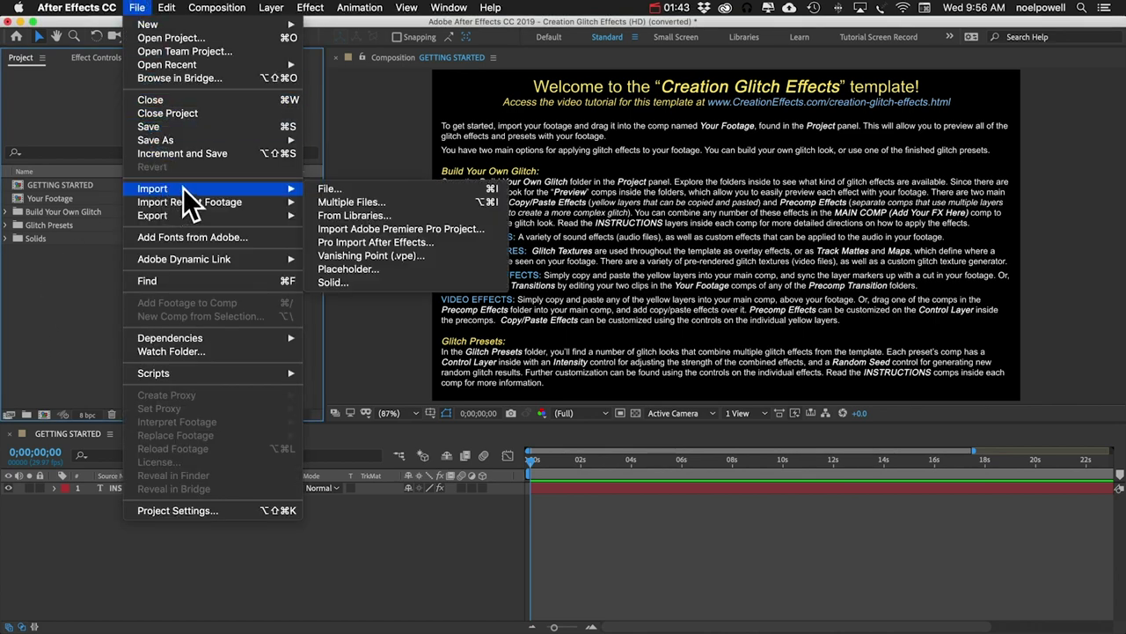
pyautogui.click(346, 189)
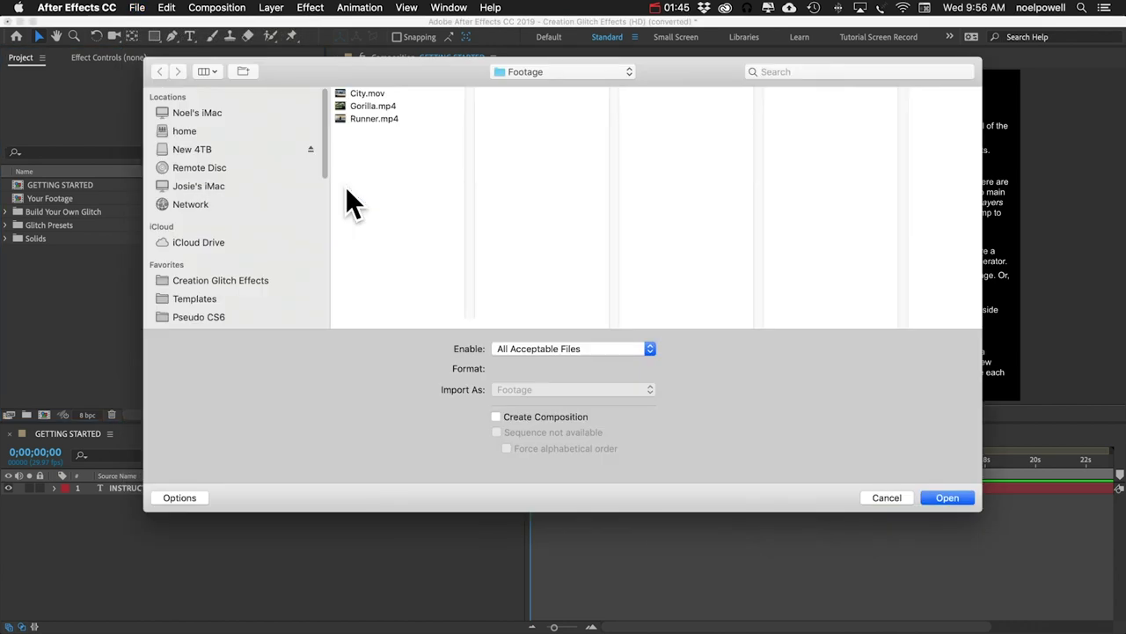
pyautogui.moveTo(401, 137); pyautogui.dragTo(372, 99)
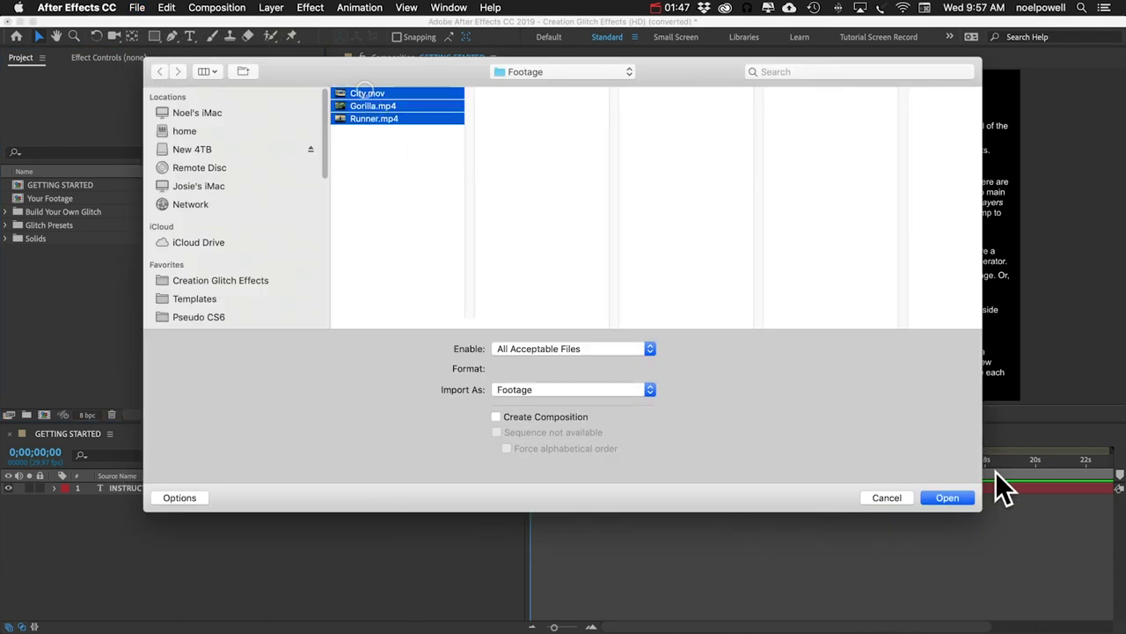
pyautogui.click(958, 494)
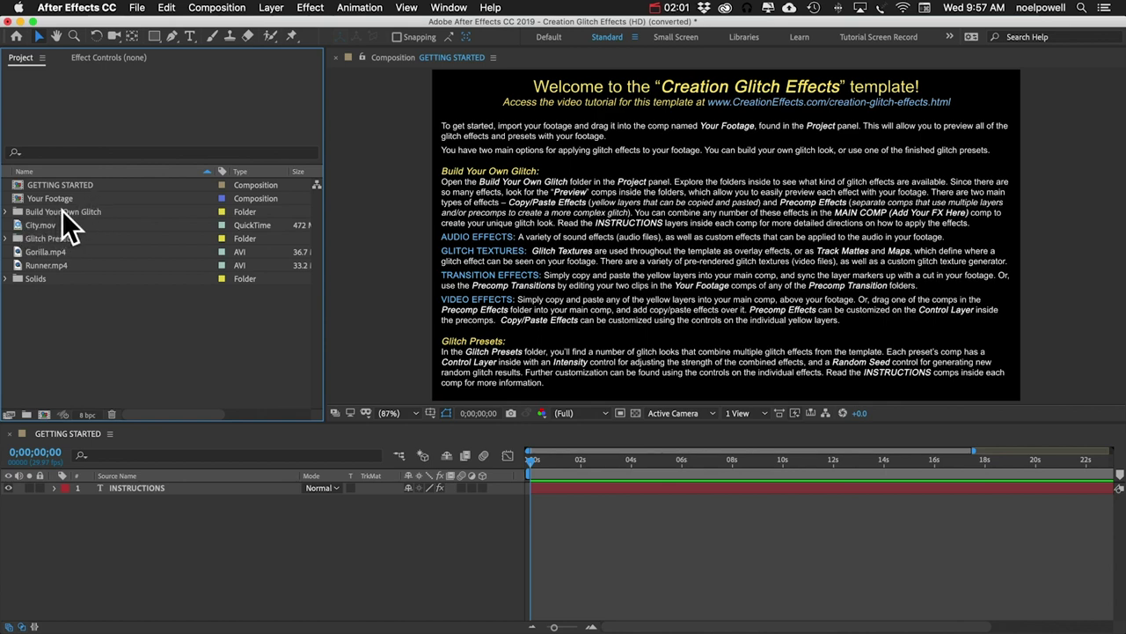
# Expand Build Your Own Glitch > Transition Effects > Precomp Transitions > Datamosh > Precomps and open Your Footage.
pyautogui.click(7, 212)
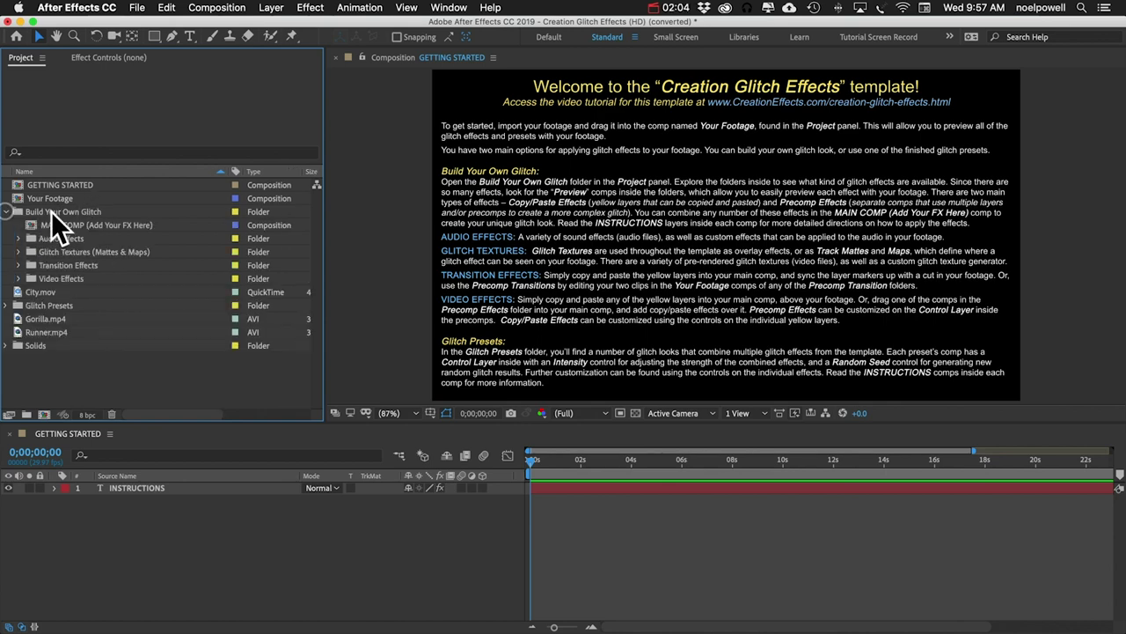
pyautogui.click(18, 264)
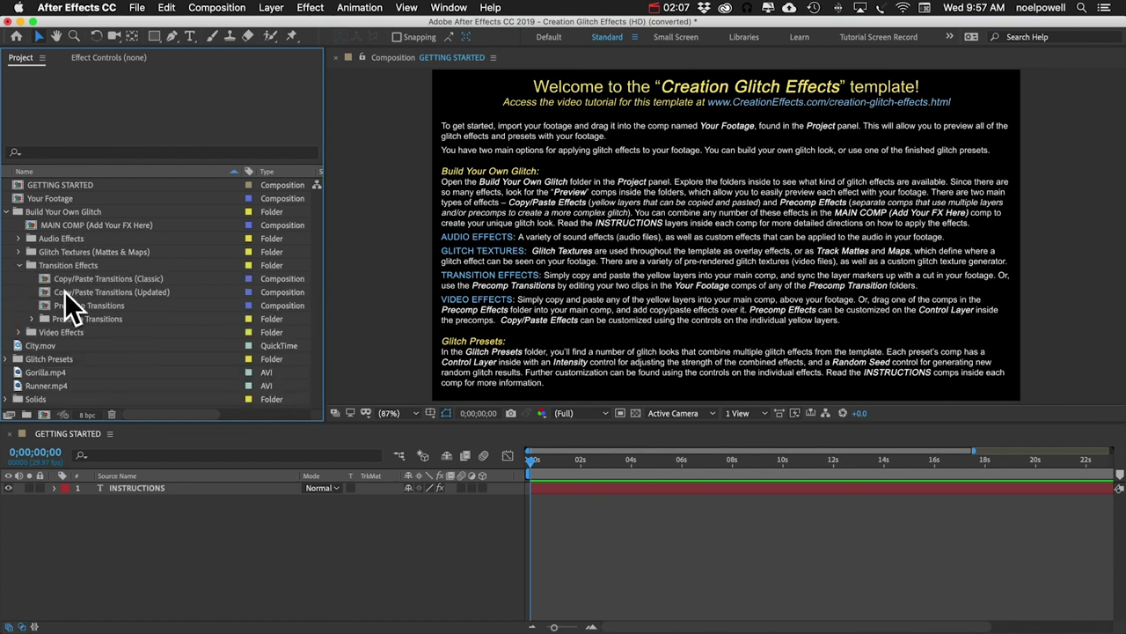
pyautogui.click(33, 318)
pyautogui.scroll(-5, 54, 312)
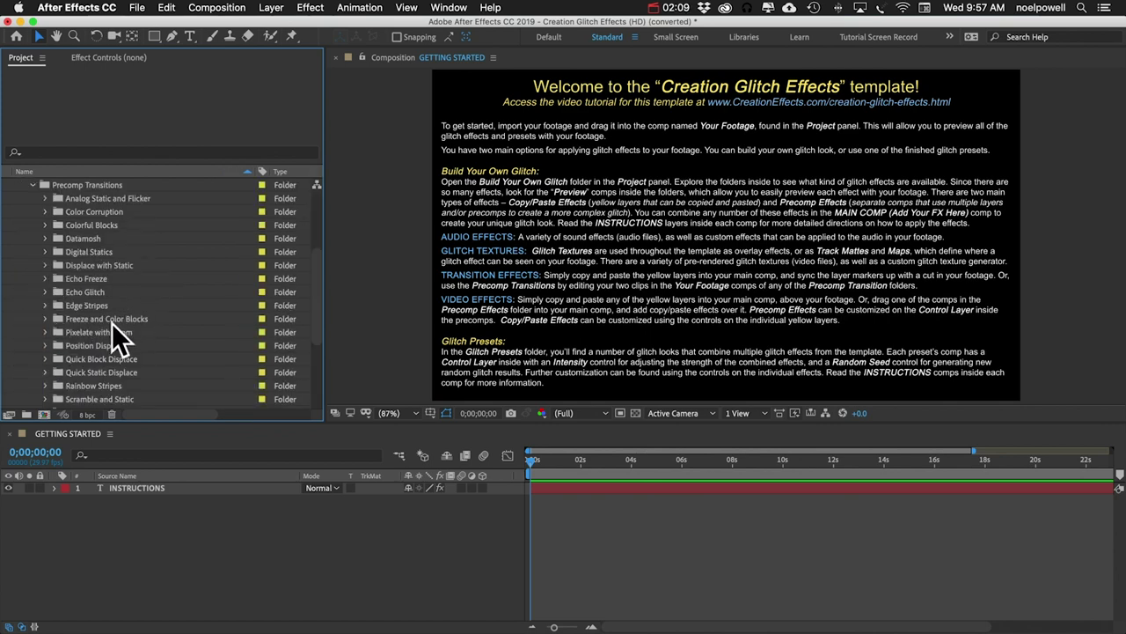
pyautogui.click(45, 238)
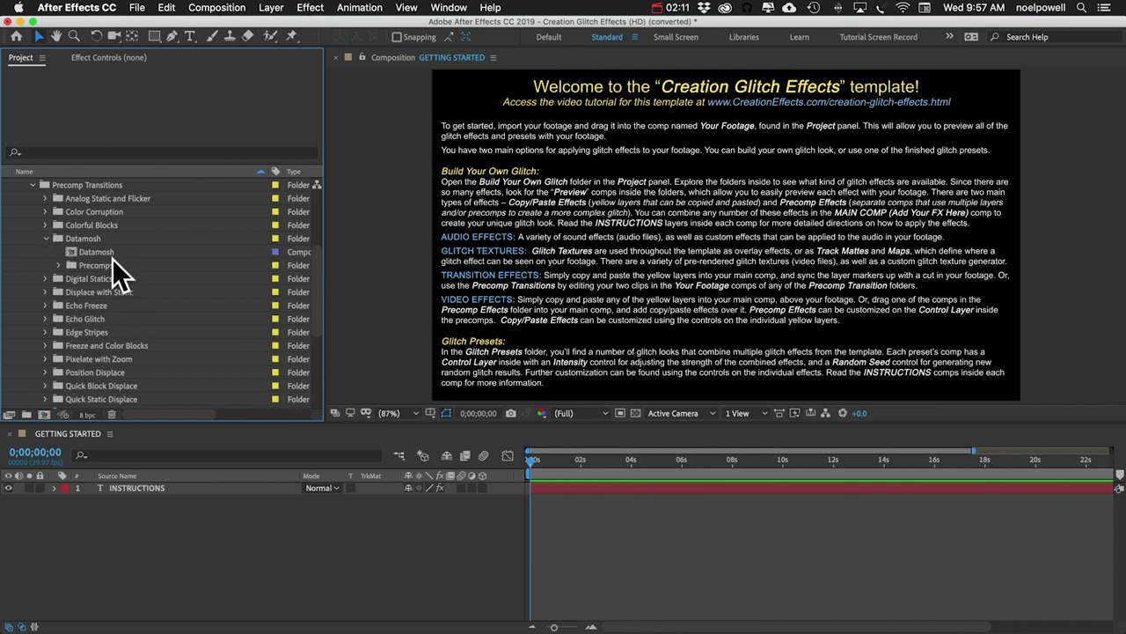
pyautogui.click(60, 264)
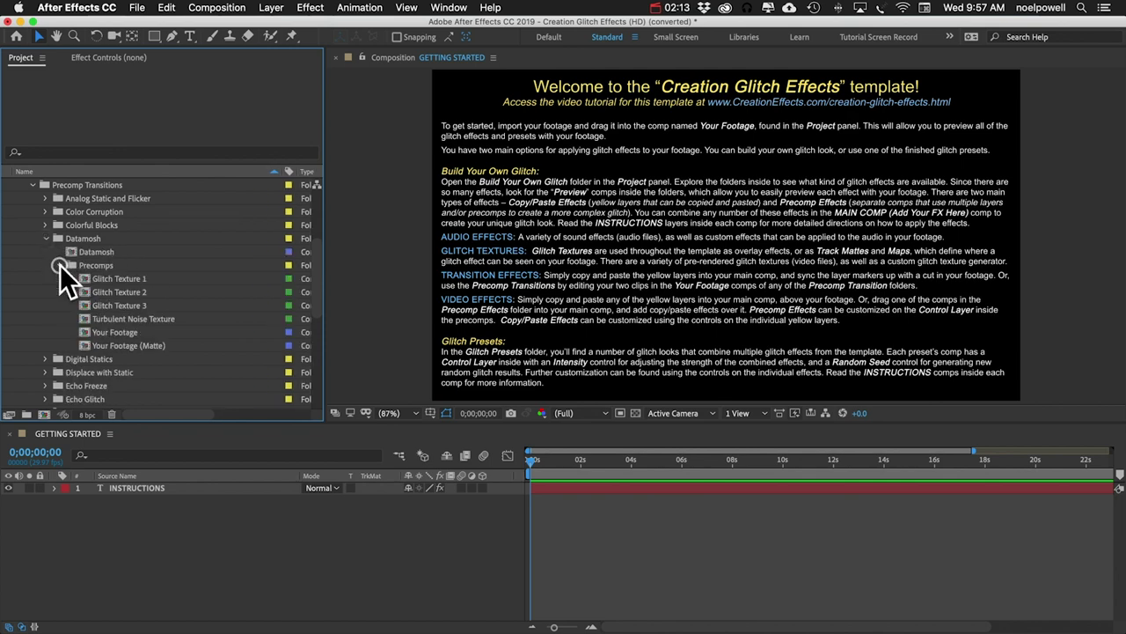
pyautogui.click(126, 333)
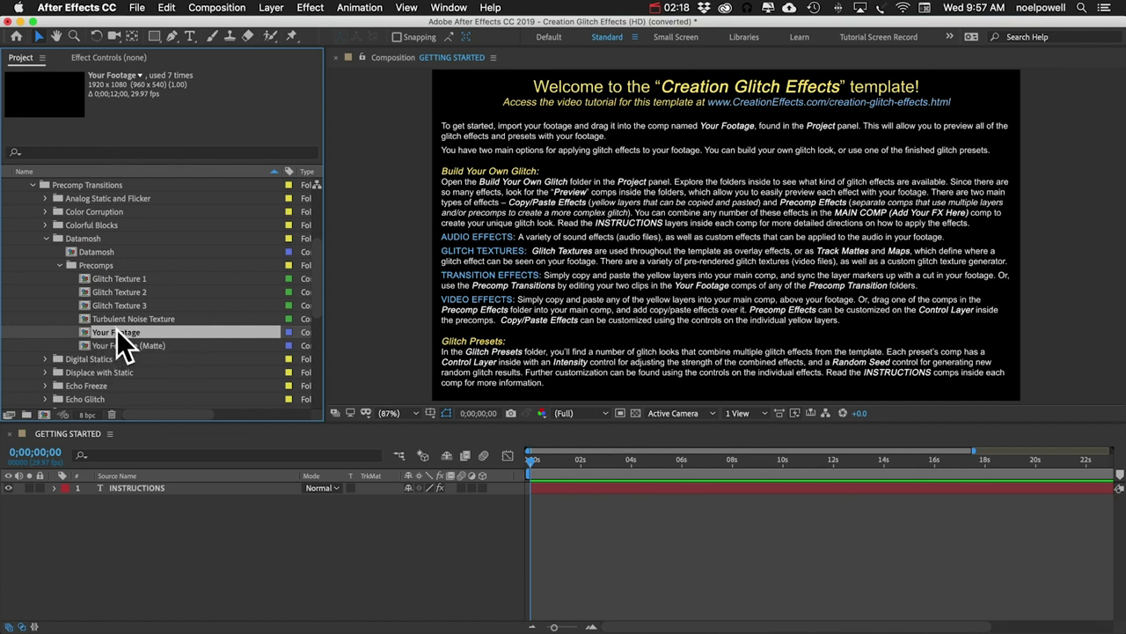
pyautogui.doubleClick(117, 332)
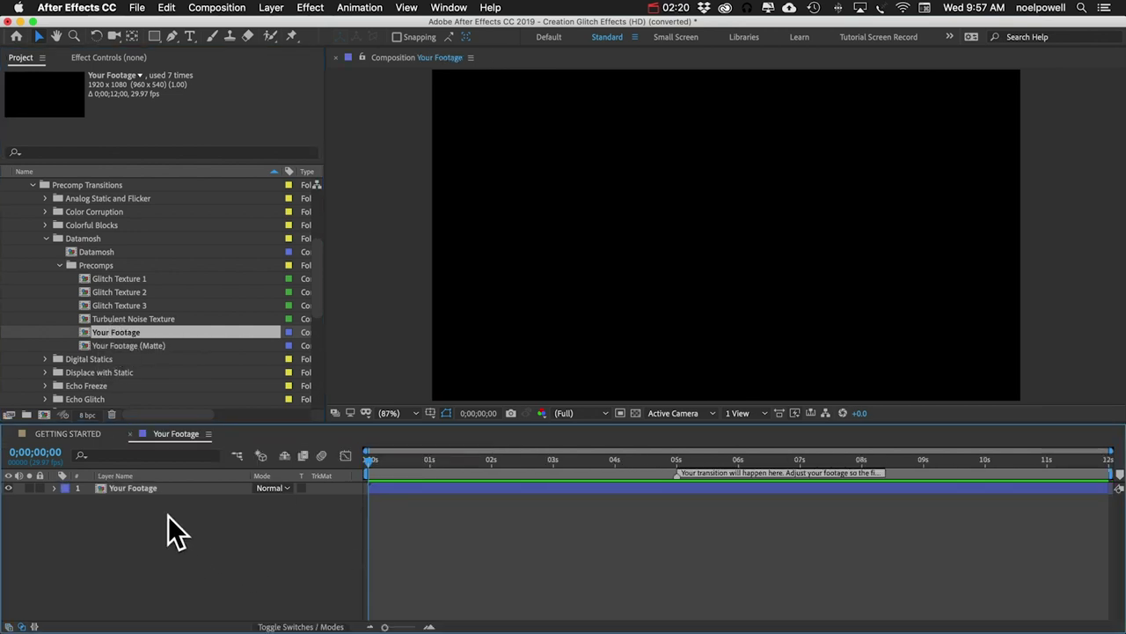
# Delete the placeholder Your Footage layer and add City.mov to the comp.
pyautogui.click(154, 489)
pyautogui.press('BackSpace')
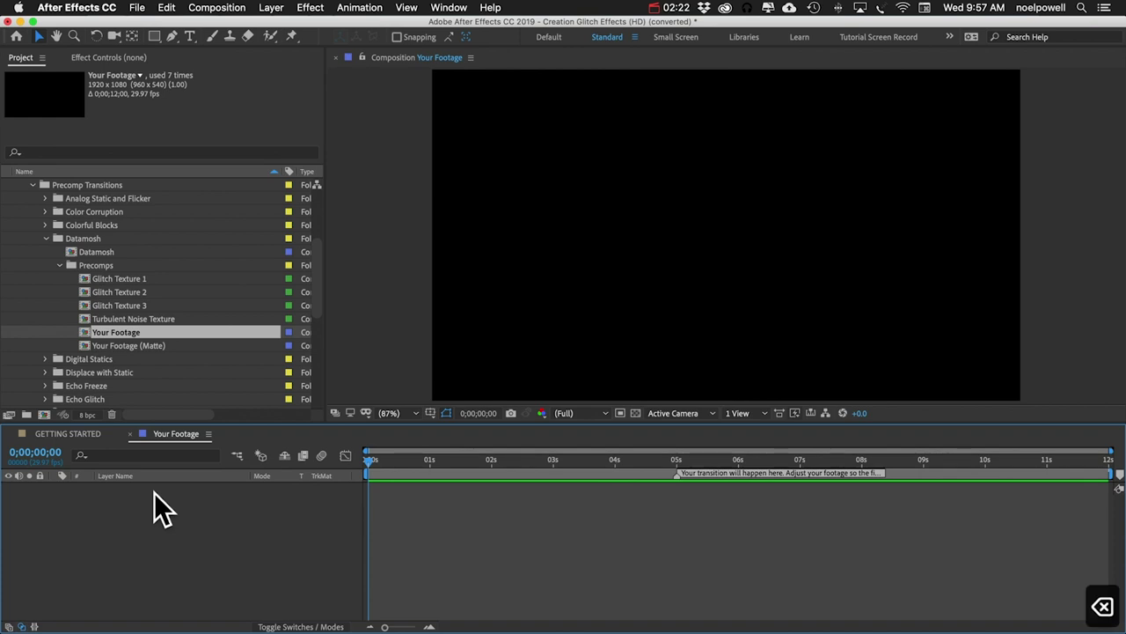
pyautogui.scroll(-5, 66, 266)
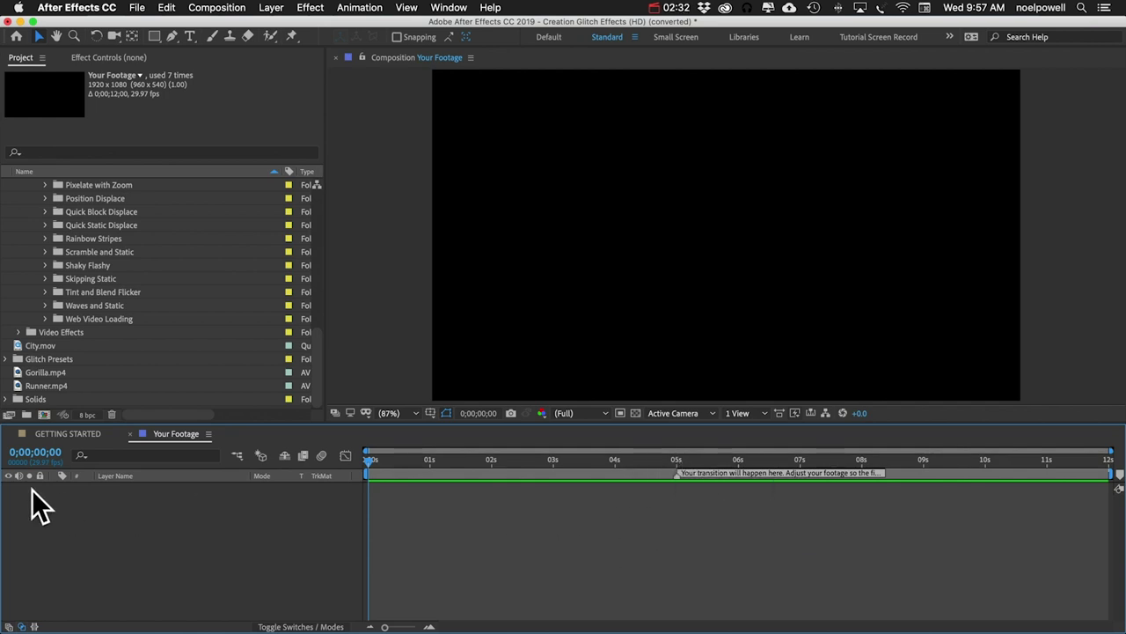
pyautogui.click(39, 347)
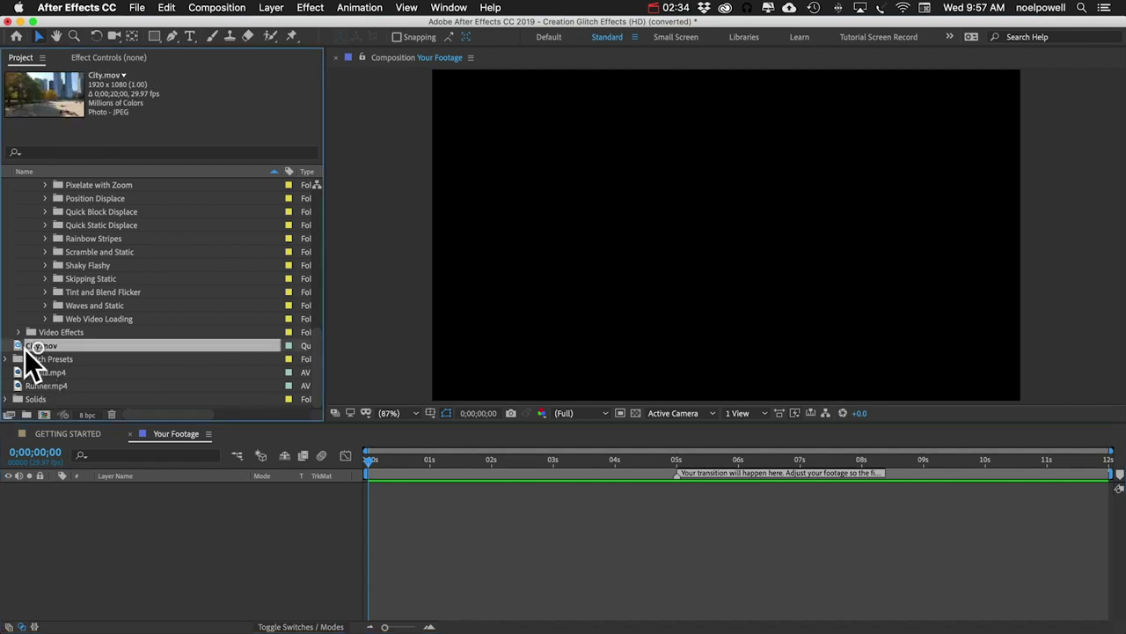
pyautogui.moveTo(36, 349); pyautogui.dragTo(176, 523)
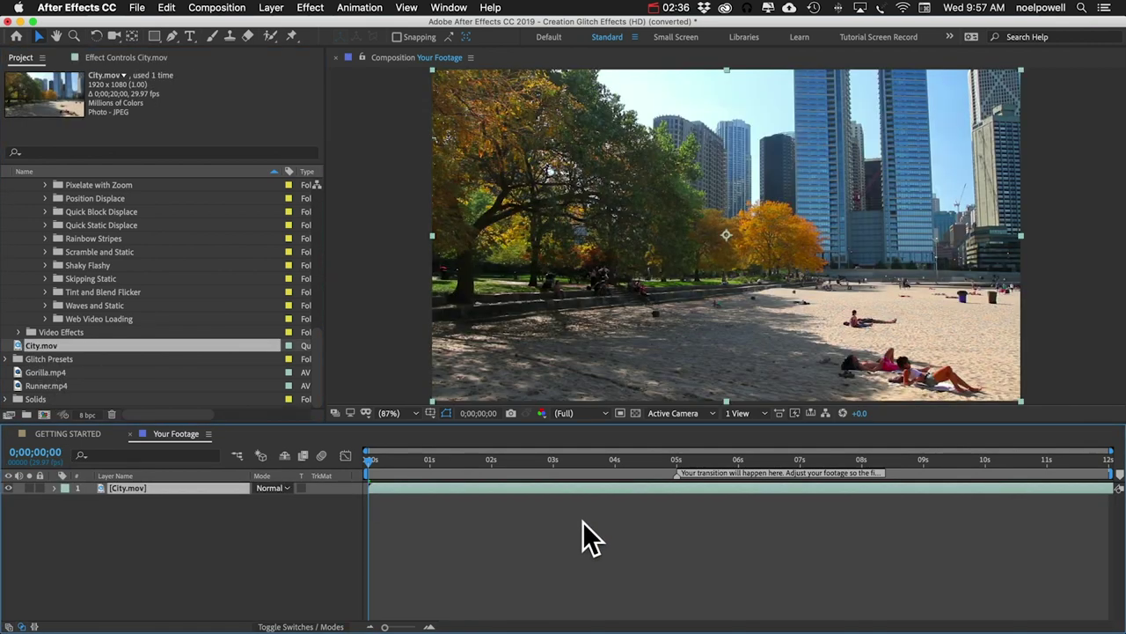
# Preview the city clip and set the time to the 4;28 transition marker.
pyautogui.moveTo(390, 459); pyautogui.dragTo(877, 440)
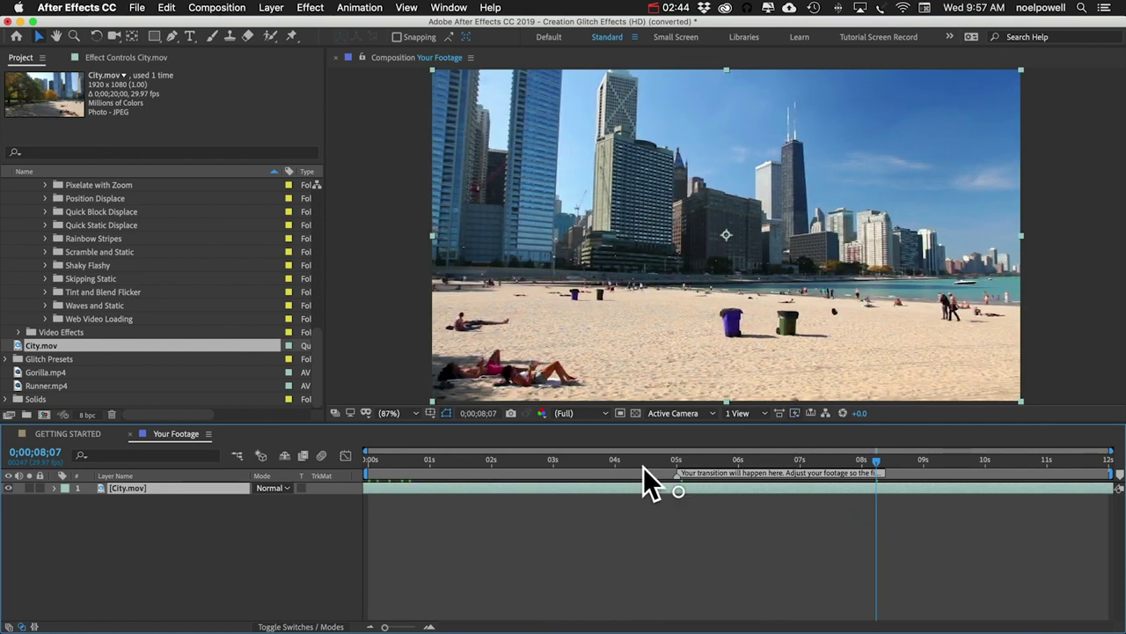
pyautogui.click(623, 461)
pyautogui.moveTo(624, 461); pyautogui.dragTo(675, 461)
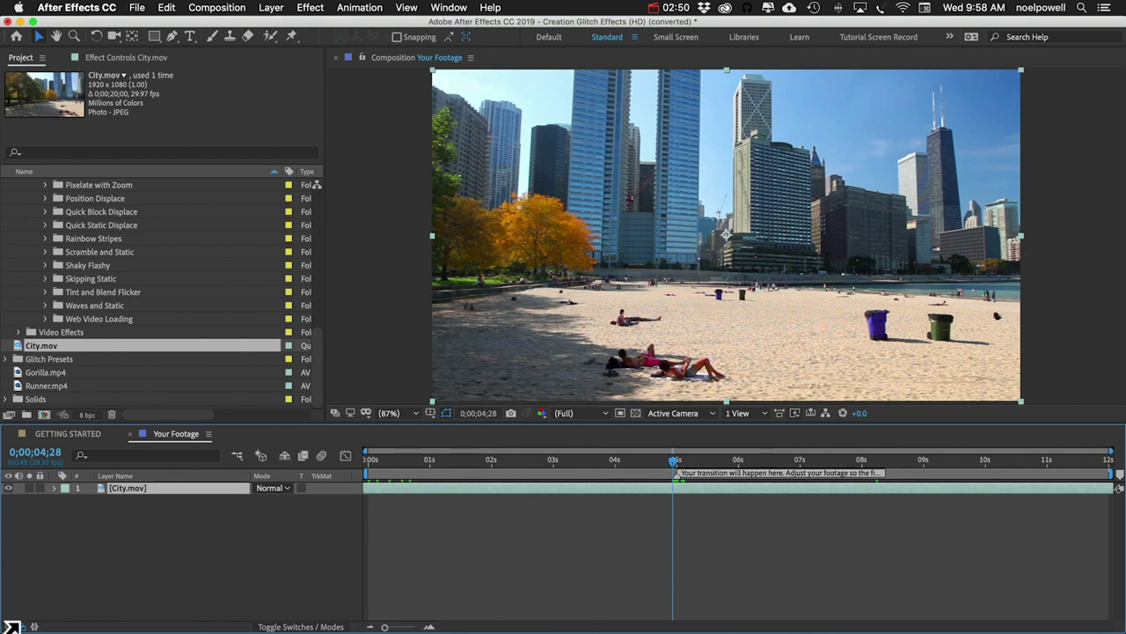
pyautogui.click(197, 535)
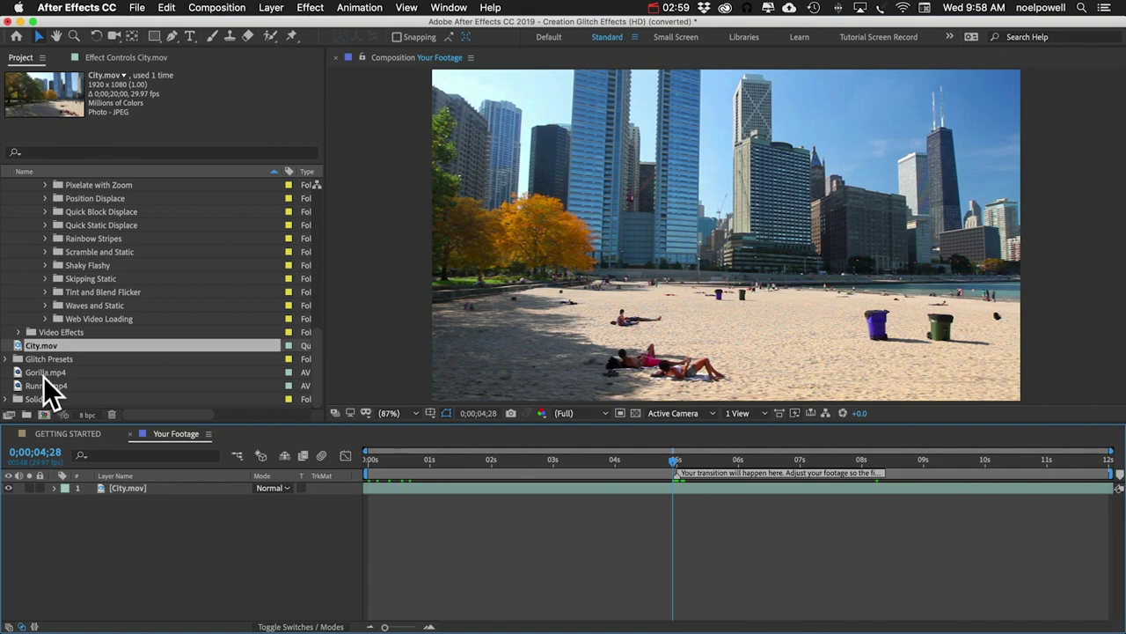
# Add Runner.mp4 above City.mov and raise its Scale to 106%.
pyautogui.moveTo(45, 386); pyautogui.dragTo(129, 491)
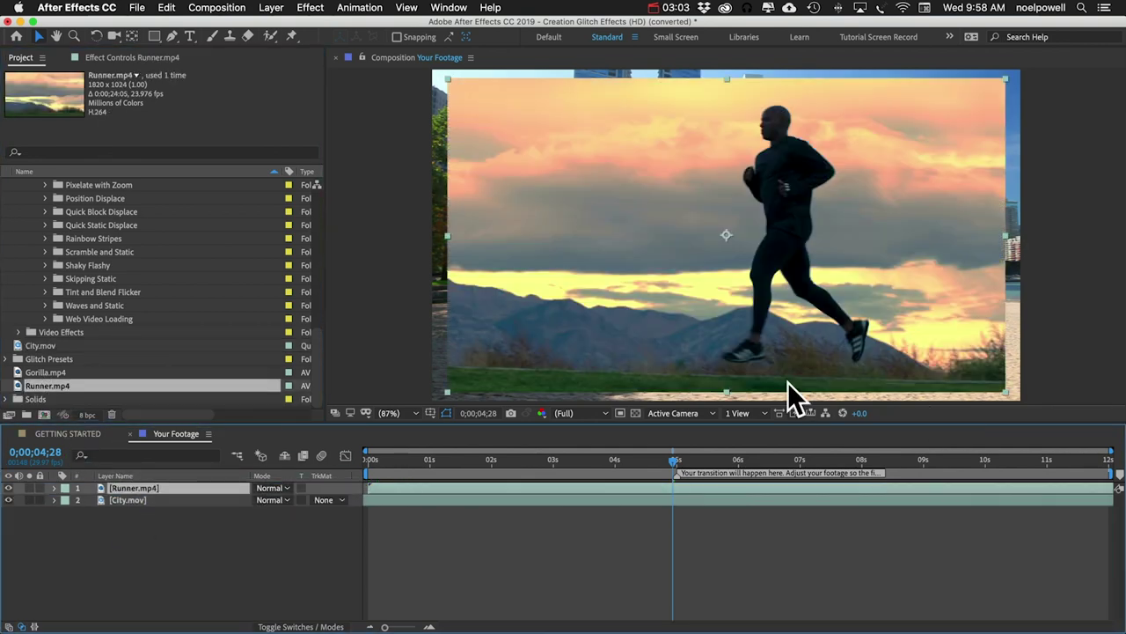
pyautogui.moveTo(571, 457)
pyautogui.mouseDown()
pyautogui.moveTo(887, 459)
pyautogui.moveTo(574, 464)
pyautogui.mouseUp()
pyautogui.press('s')
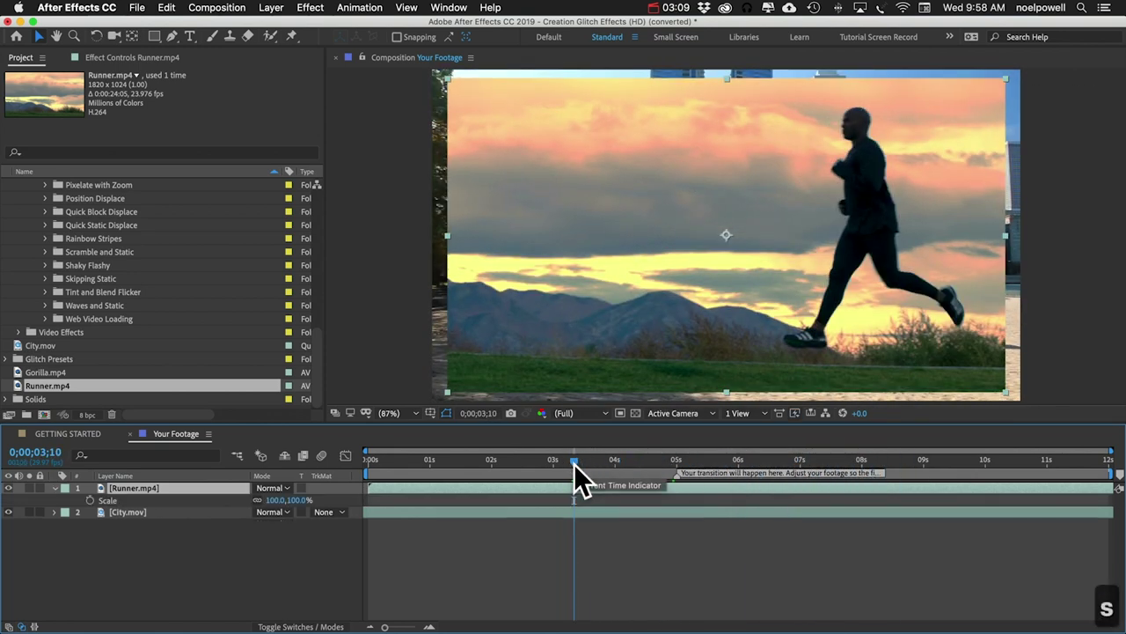
pyautogui.click(275, 501)
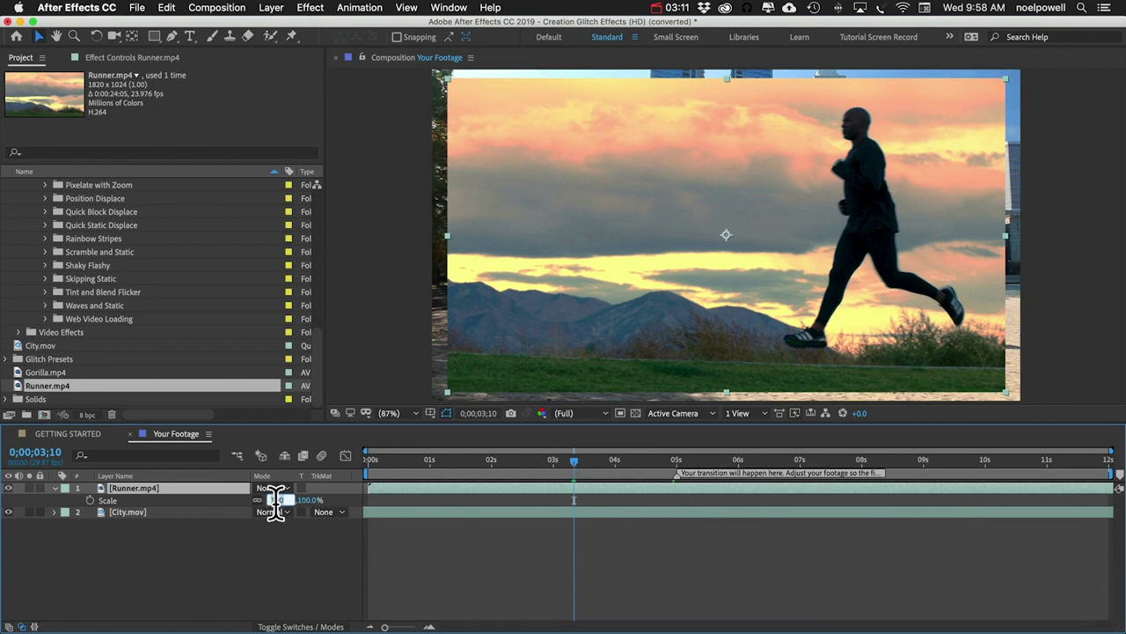
pyautogui.press('Up')
pyautogui.press('Up')
pyautogui.press('Up')
pyautogui.press('Up')
pyautogui.press('Up')
pyautogui.press('Up')
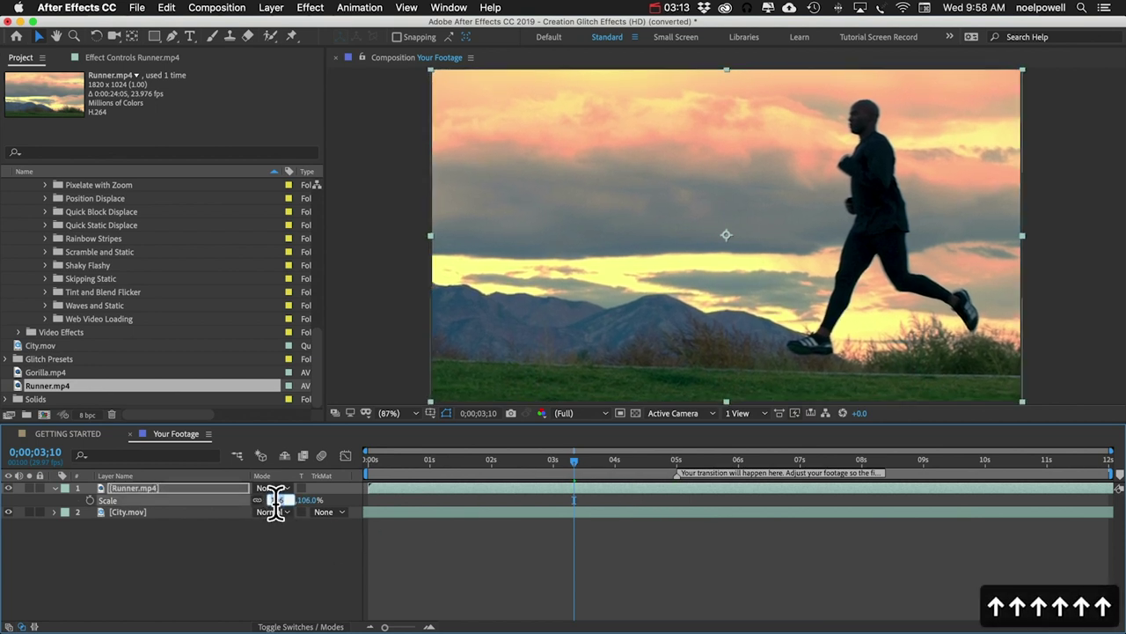
pyautogui.click(246, 556)
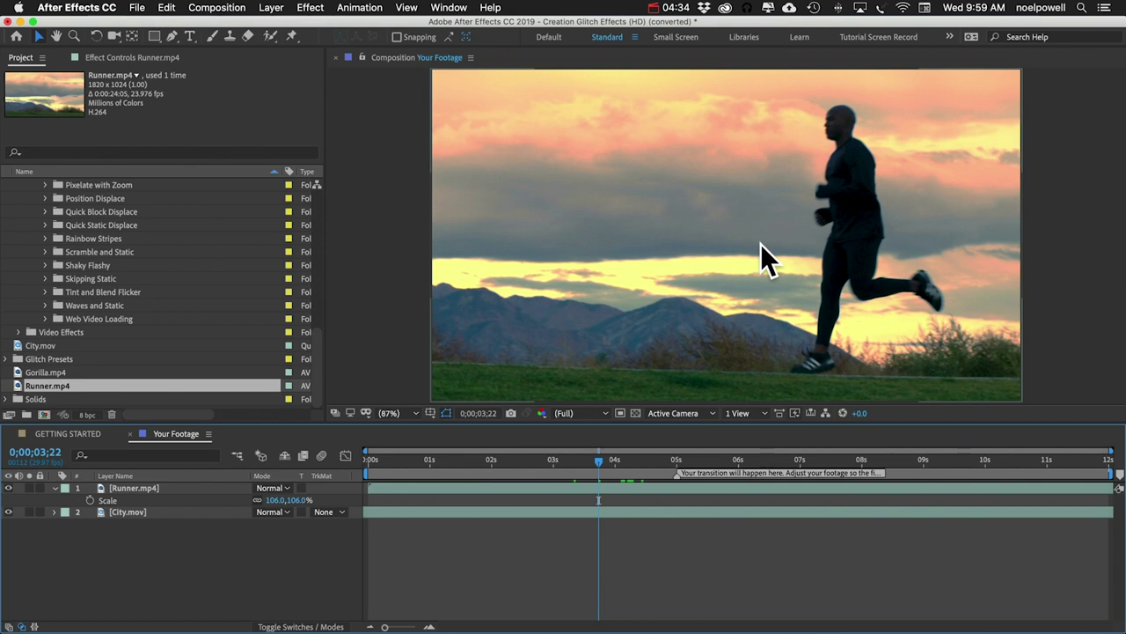
pyautogui.click(48, 373)
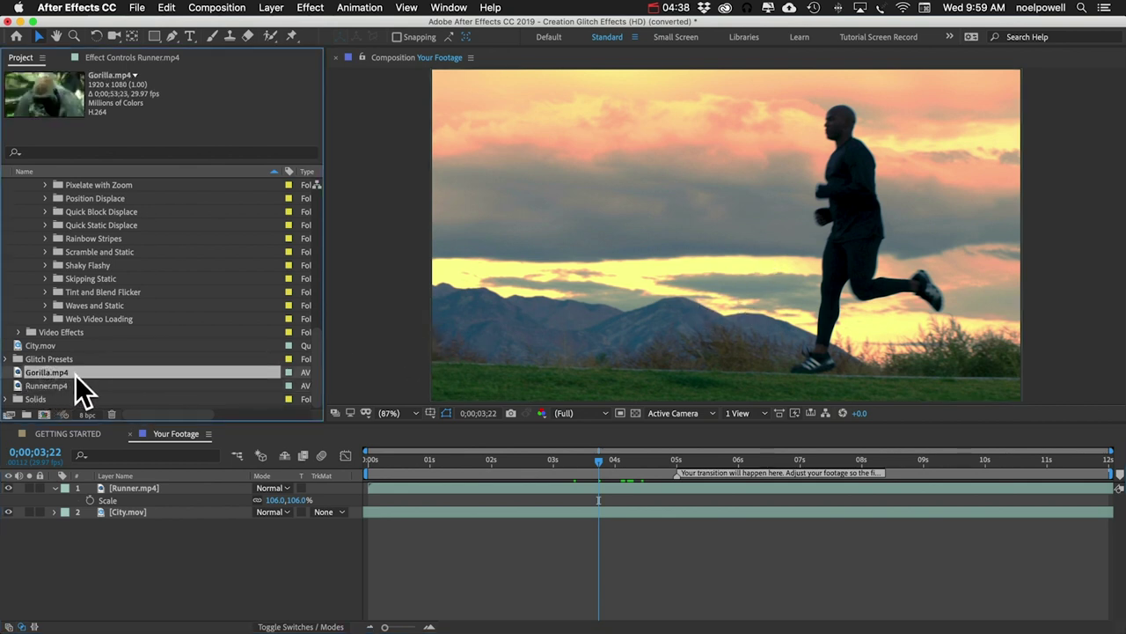
# Trim Runner.mp4's in-point at about 2 seconds, shift it to start near 5 seconds, close the comp.
pyautogui.click(227, 585)
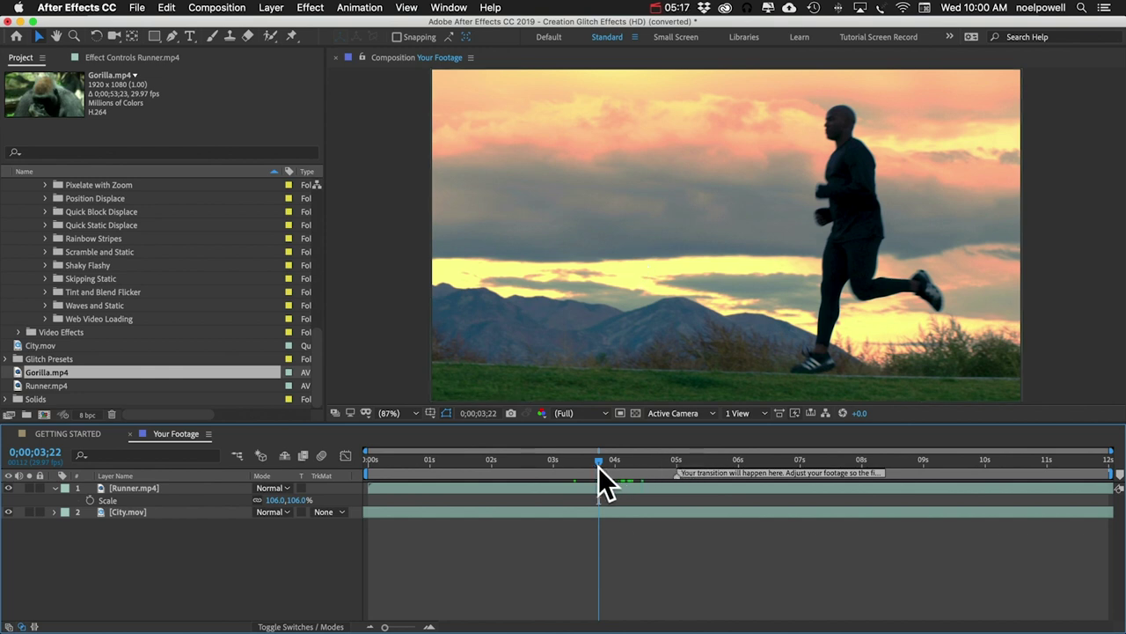
pyautogui.moveTo(568, 463); pyautogui.dragTo(509, 464)
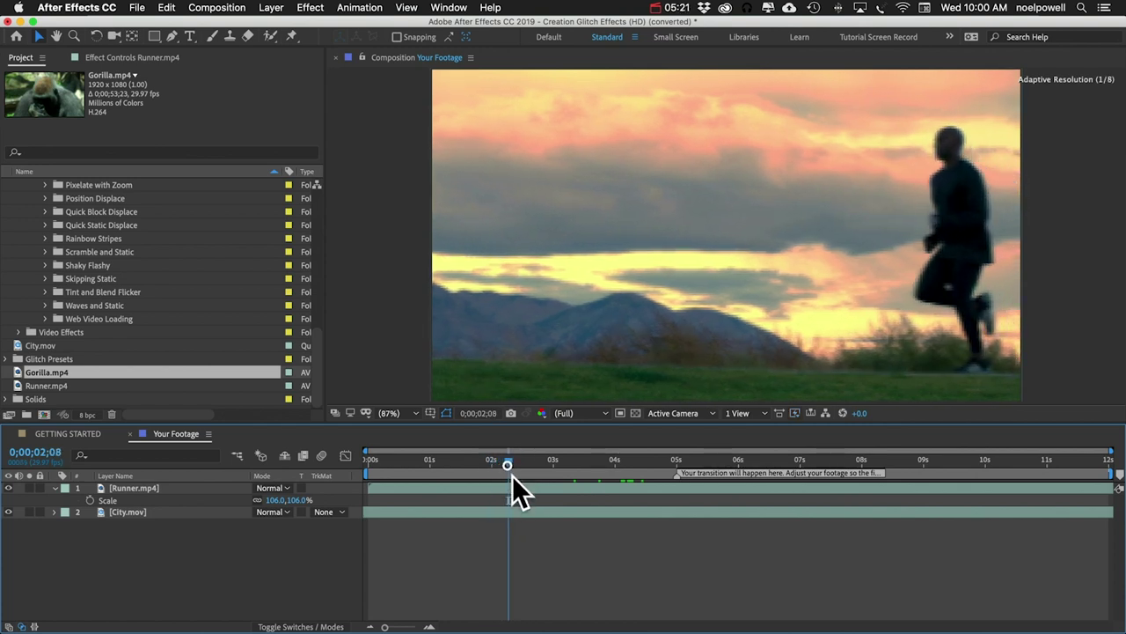
pyautogui.click(518, 488)
pyautogui.hotkey('alt', '[')
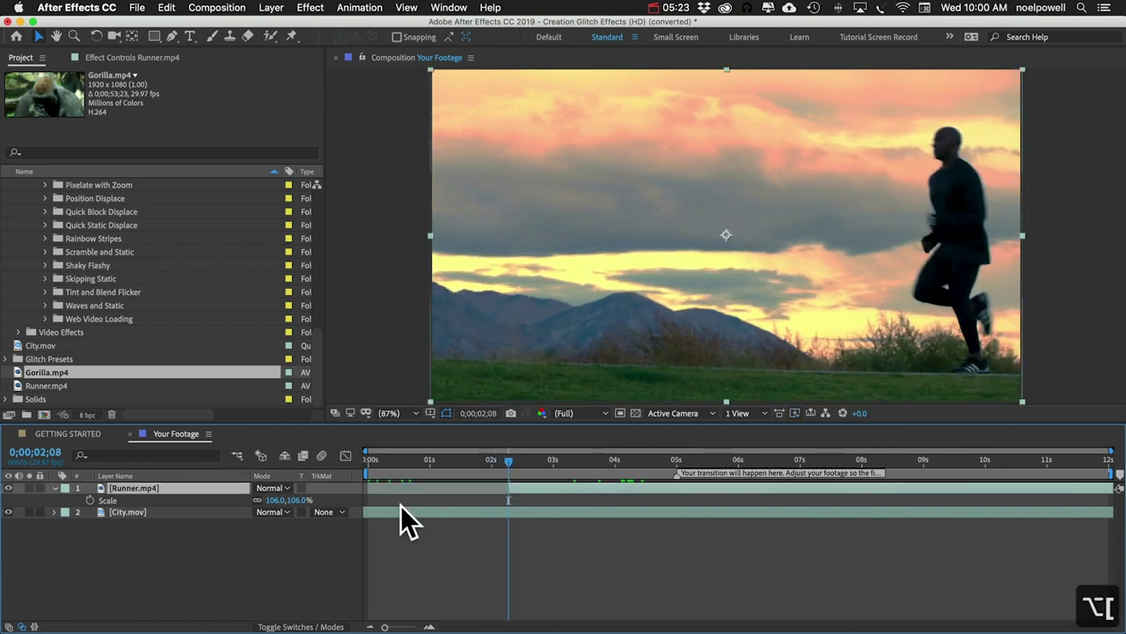
pyautogui.moveTo(542, 489); pyautogui.dragTo(674, 466)
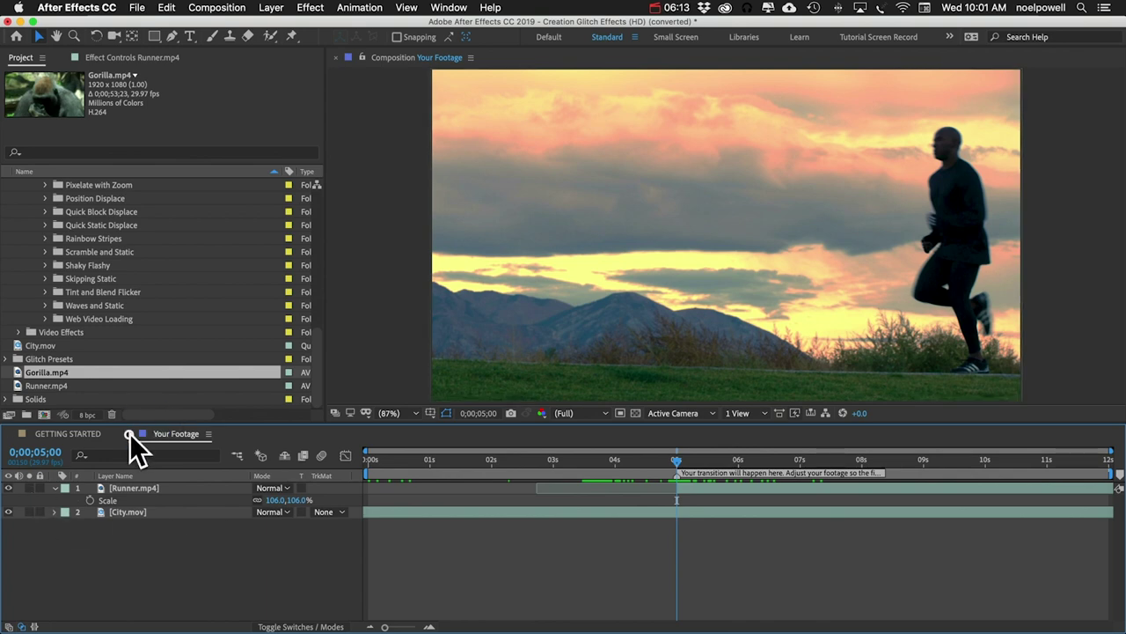
pyautogui.click(129, 434)
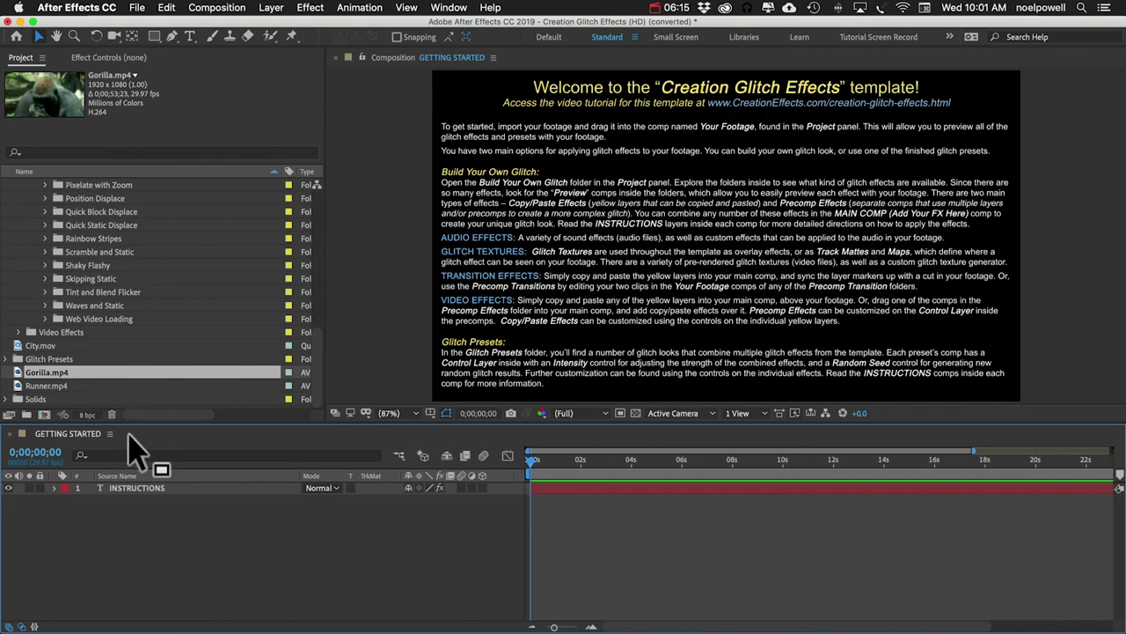
# Open the Datamosh comp, hide the INSTRUCTIONS layer, and select Your Footage (Motion Tracked).
pyautogui.scroll(5, 63, 271)
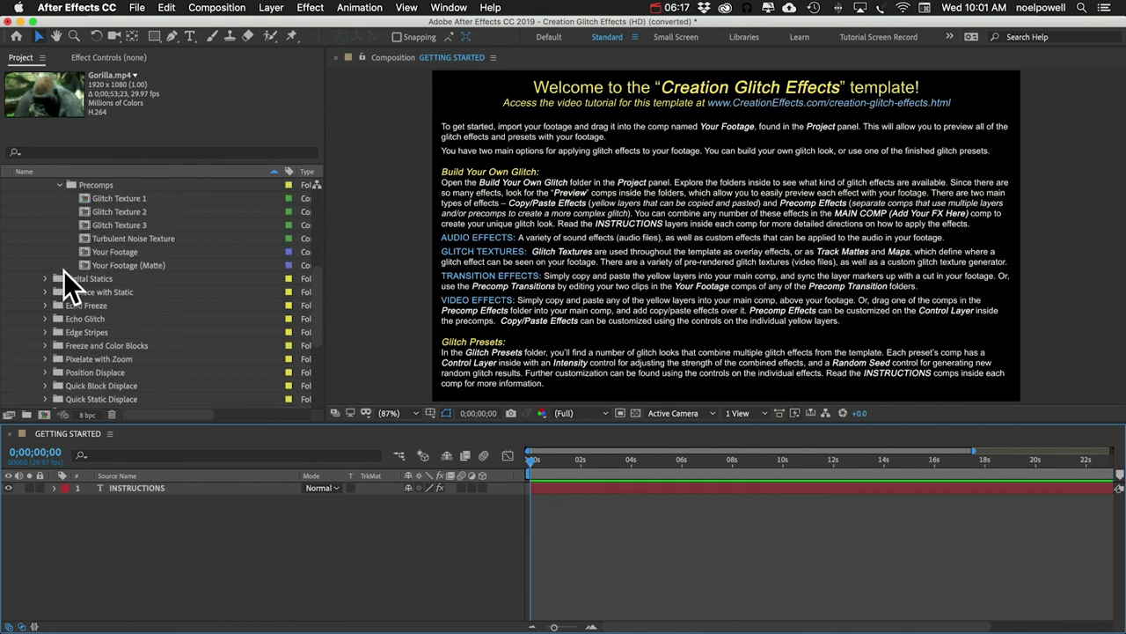
pyautogui.click(112, 211)
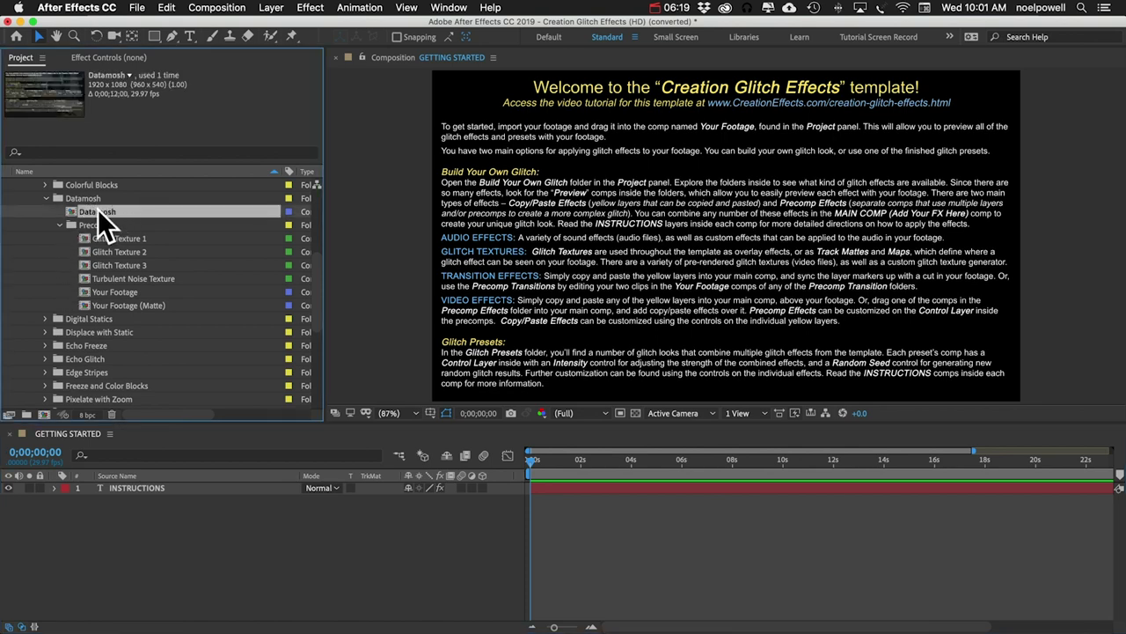
pyautogui.doubleClick(98, 213)
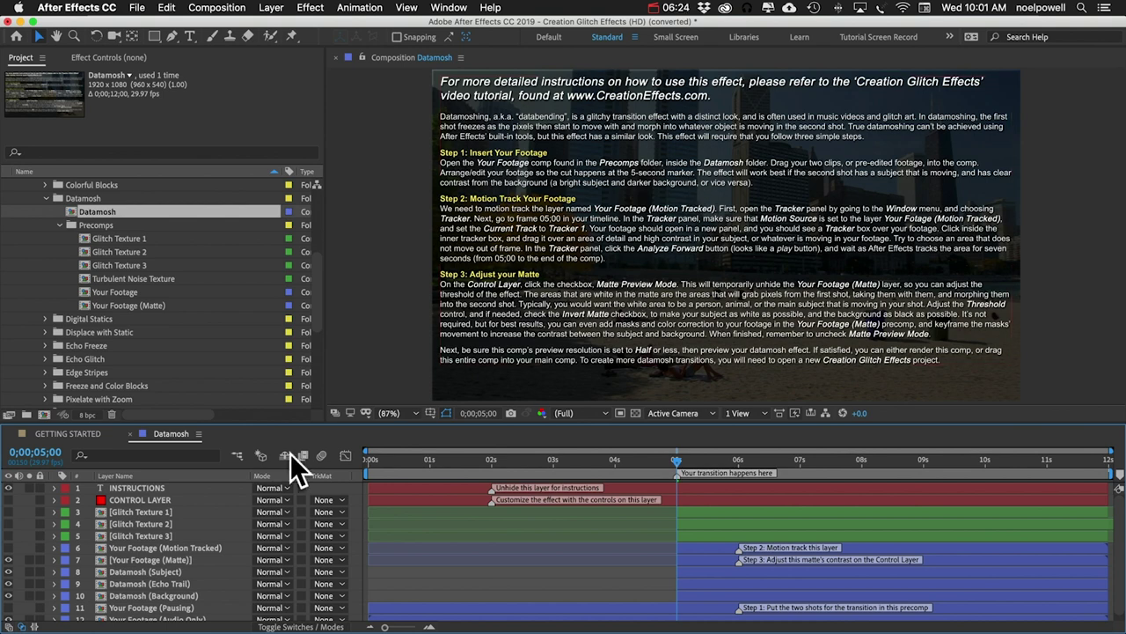
pyautogui.click(8, 488)
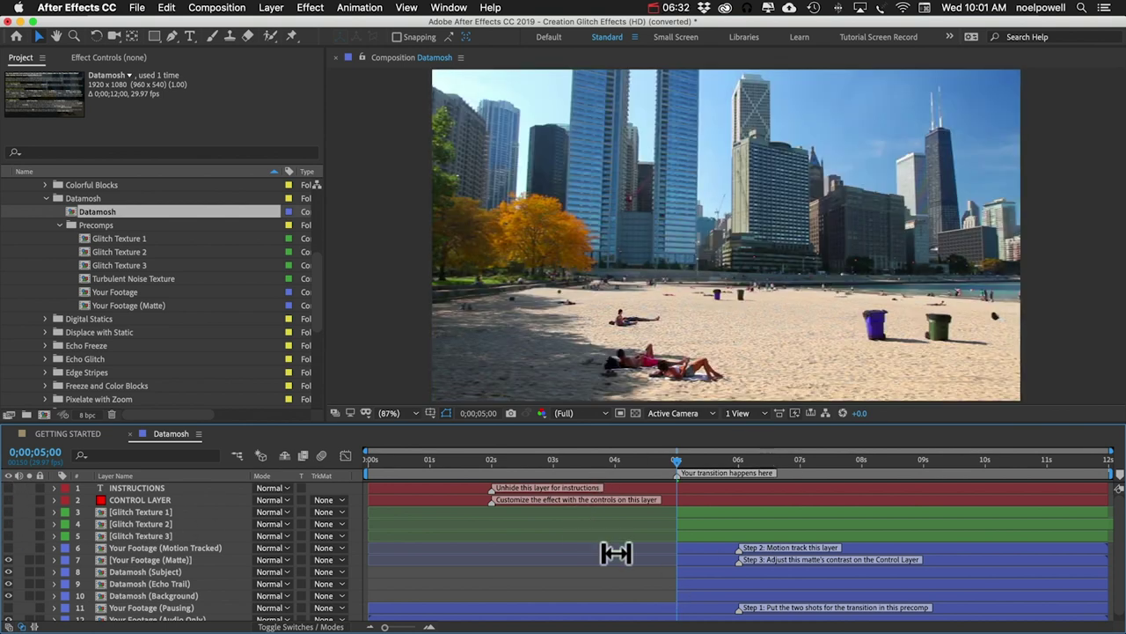
pyautogui.scroll(-1, 619, 551)
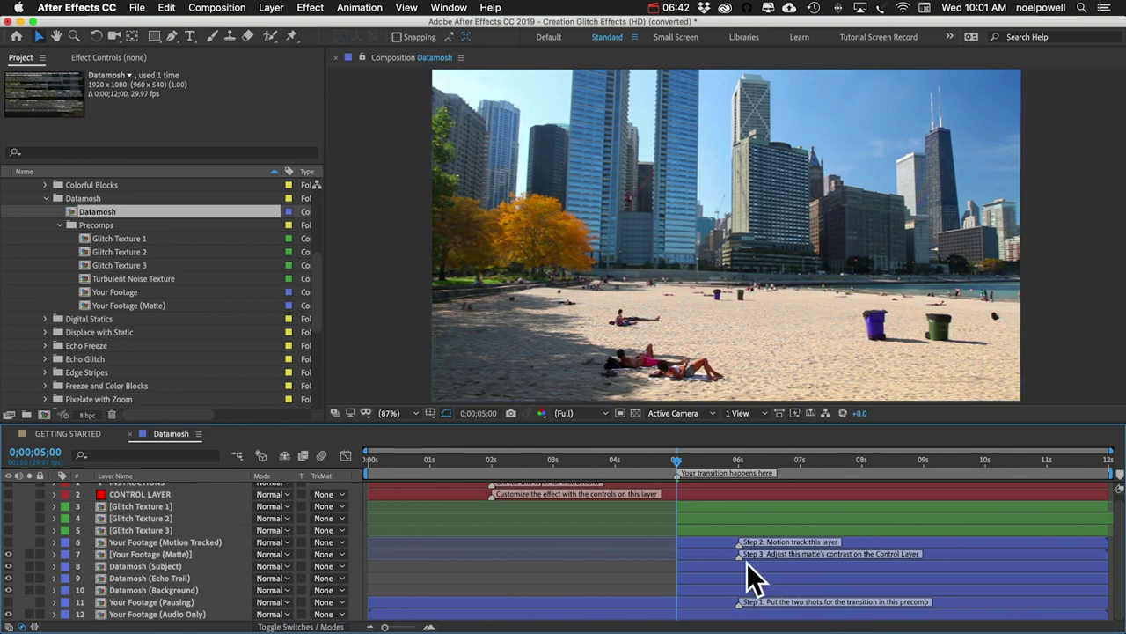
pyautogui.click(697, 544)
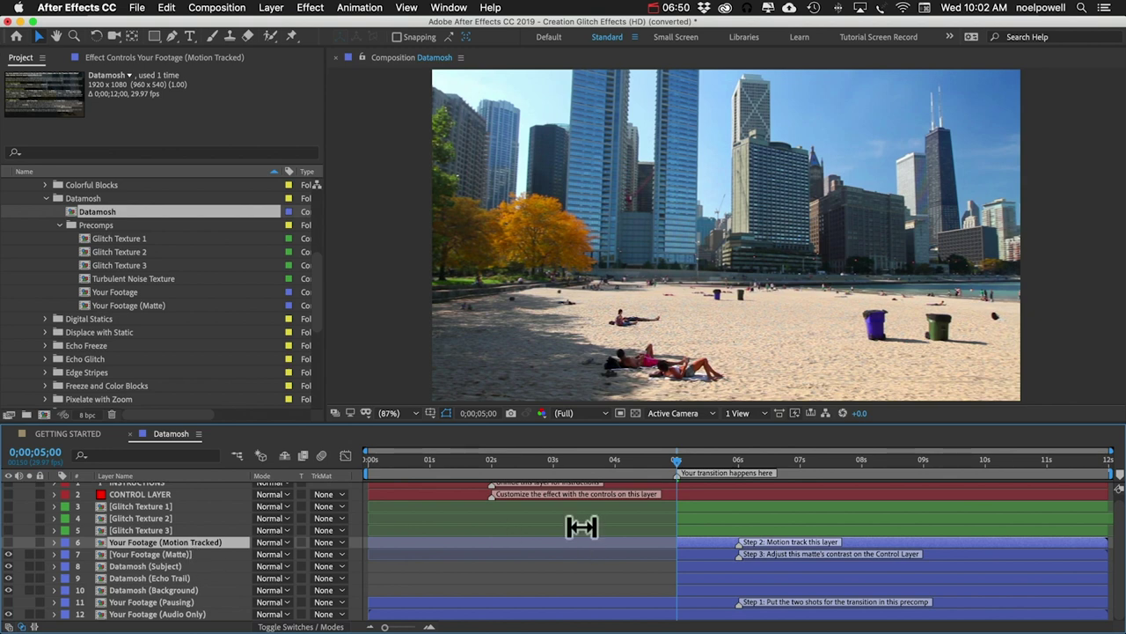
# Dock the Tracker panel and set its Motion Source to Your Footage (Motion Tracked).
pyautogui.click(436, 7)
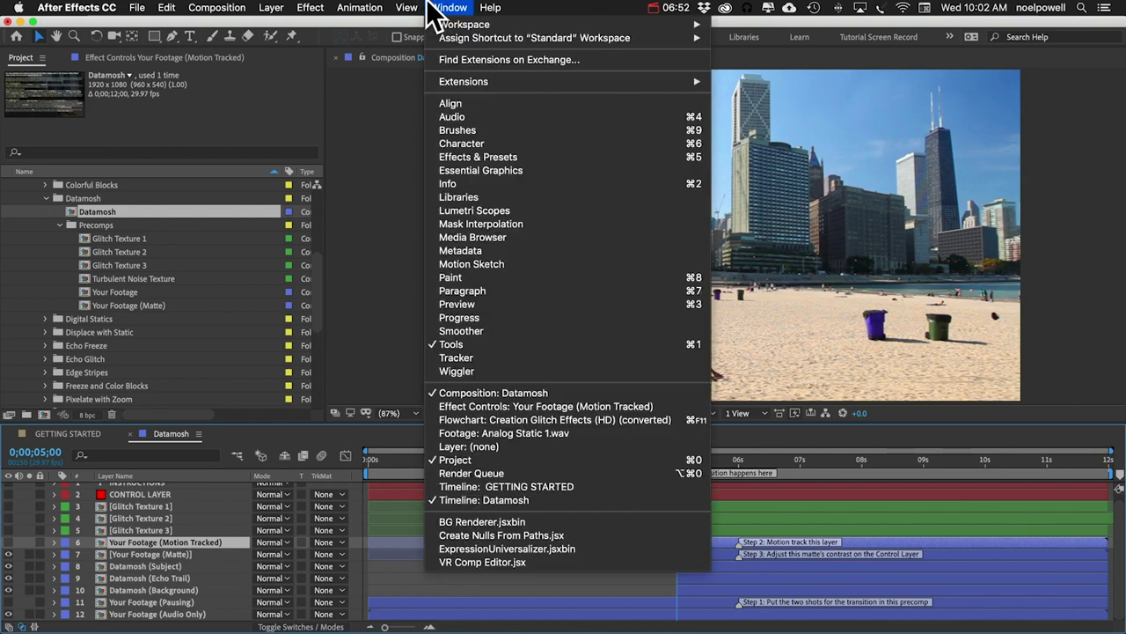
pyautogui.click(469, 359)
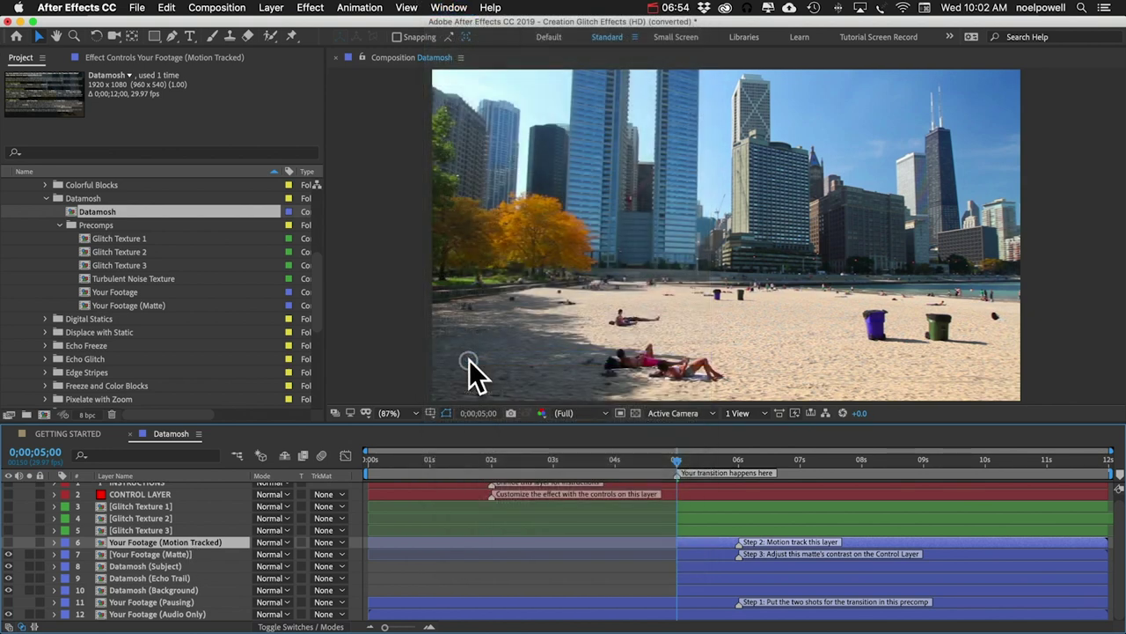
pyautogui.moveTo(1027, 436); pyautogui.dragTo(1026, 463)
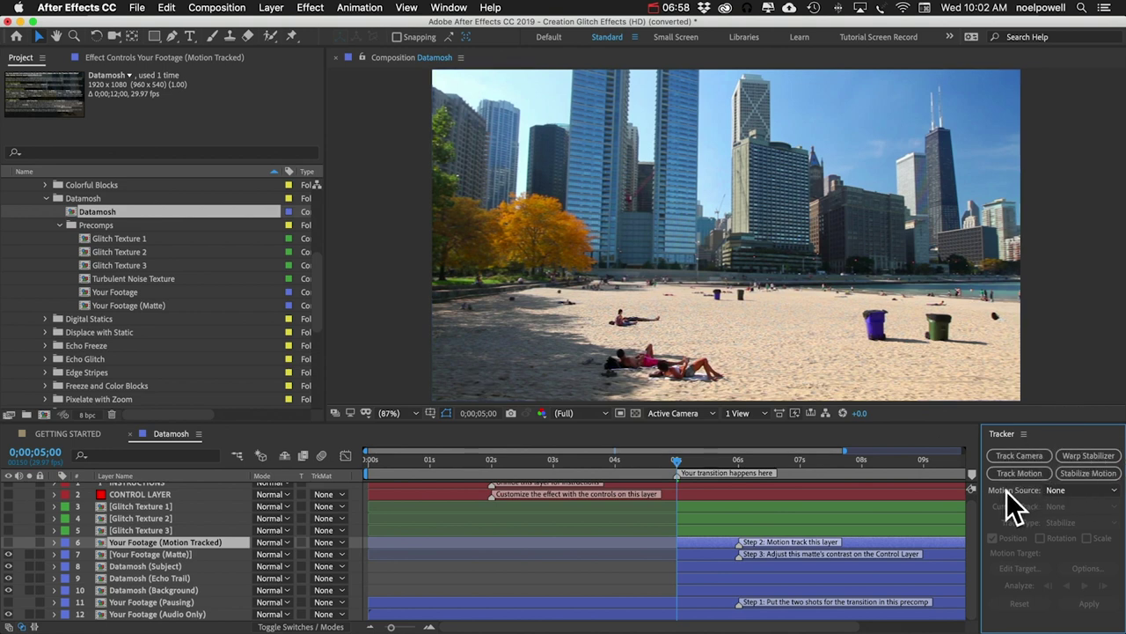
pyautogui.click(1065, 491)
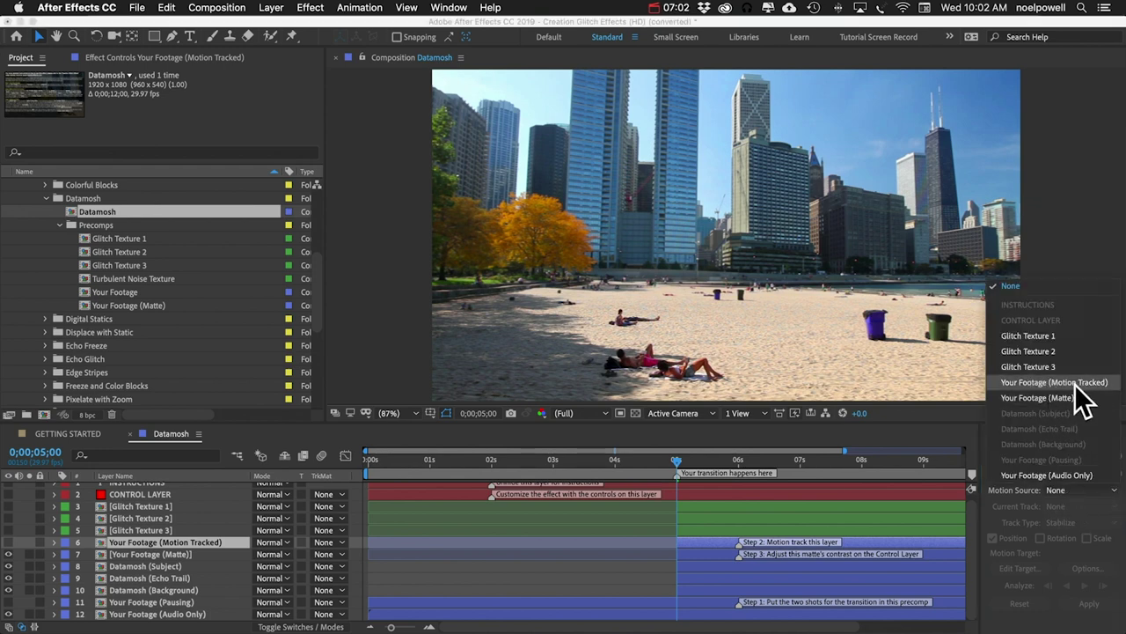
pyautogui.click(1076, 382)
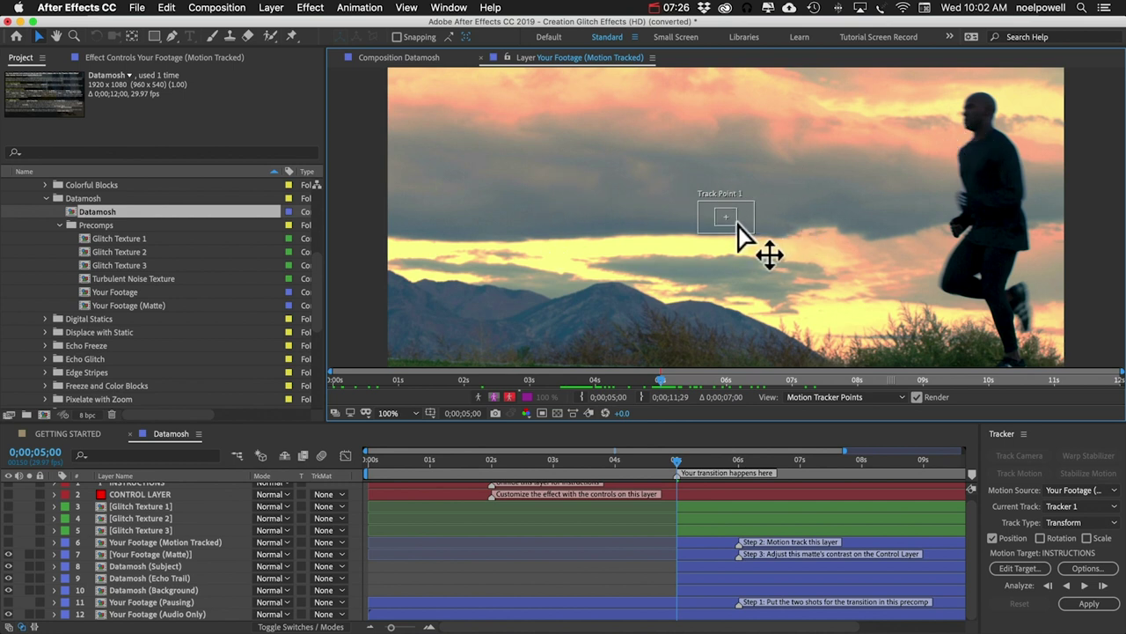
# Place Track Point 1 on the runner's head, widen its search box, and analyze forward.
pyautogui.moveTo(731, 223); pyautogui.dragTo(972, 130)
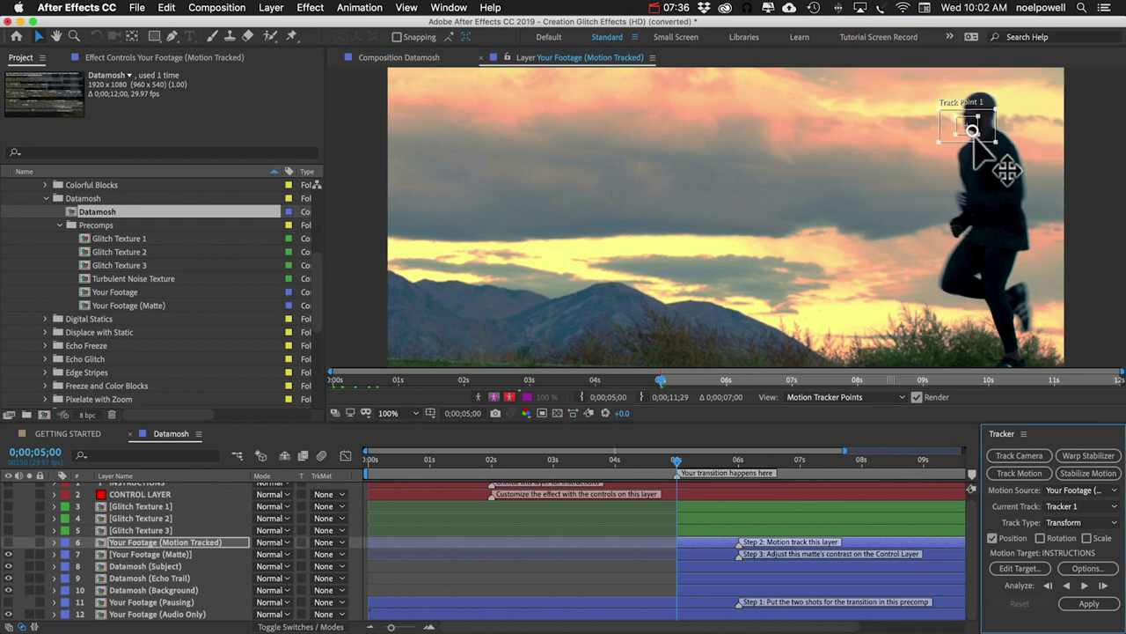
pyautogui.click(976, 132)
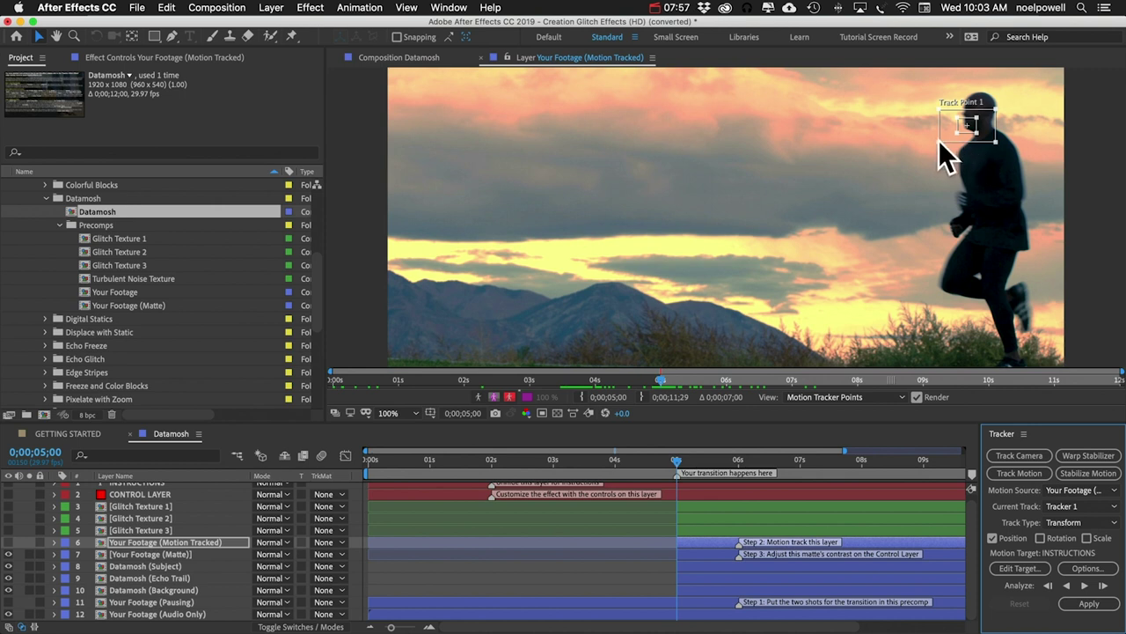
pyautogui.moveTo(939, 140)
pyautogui.mouseDown()
pyautogui.moveTo(925, 143)
pyautogui.moveTo(944, 138)
pyautogui.mouseUp()
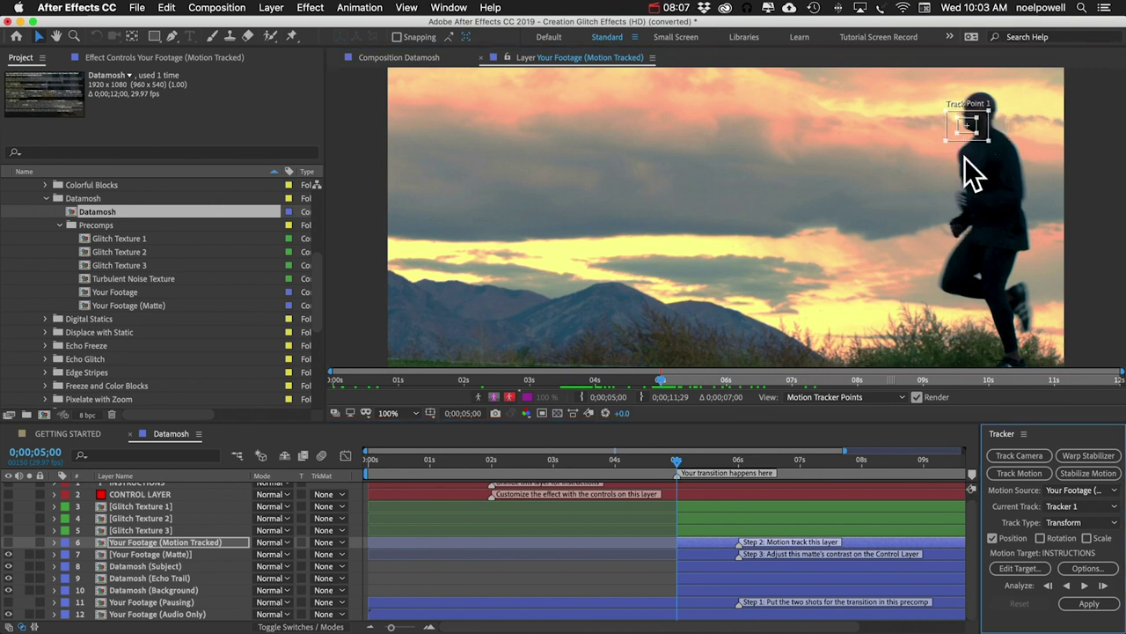
pyautogui.click(1087, 588)
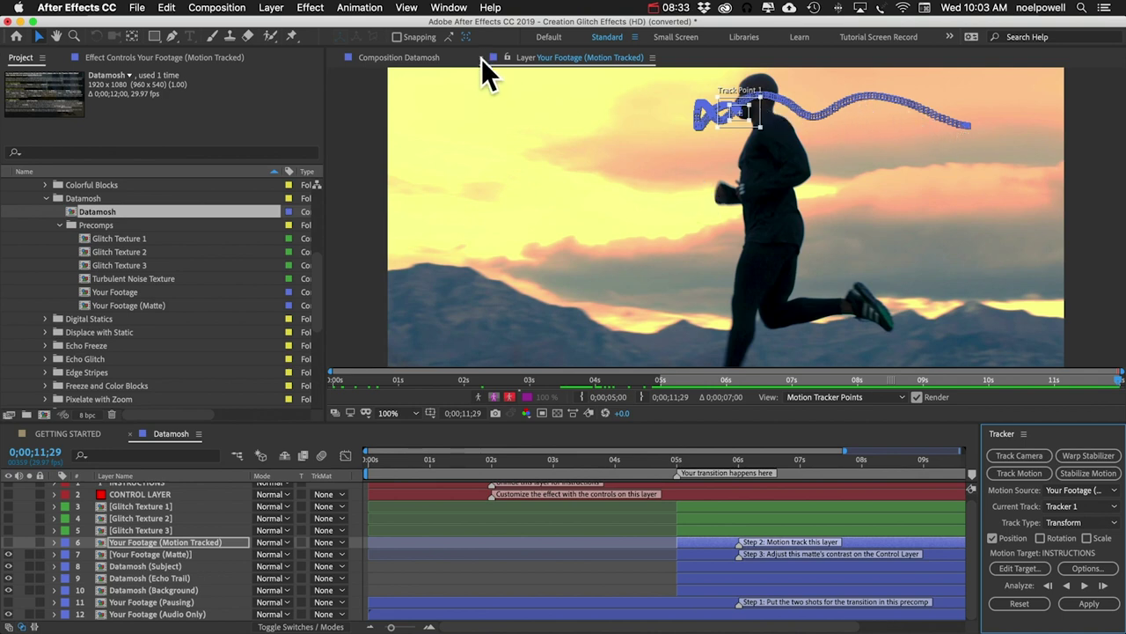
pyautogui.click(481, 58)
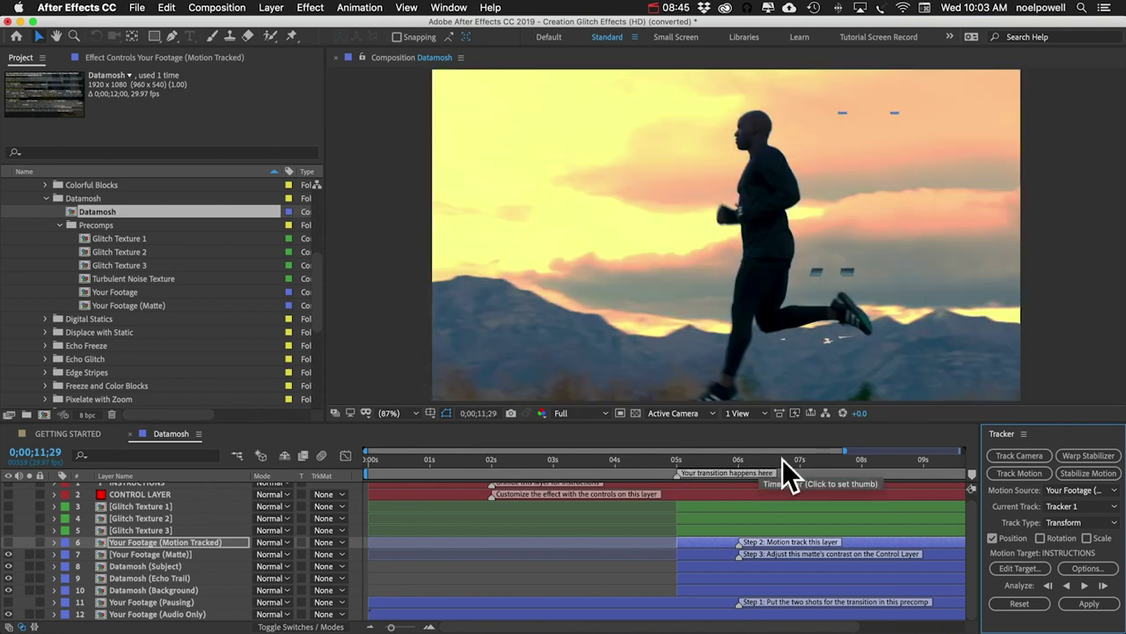
# Go to 0;00;06;21 and show the CONTROL LAYER's Datamosh Controls in Effect Controls.
pyautogui.click(782, 458)
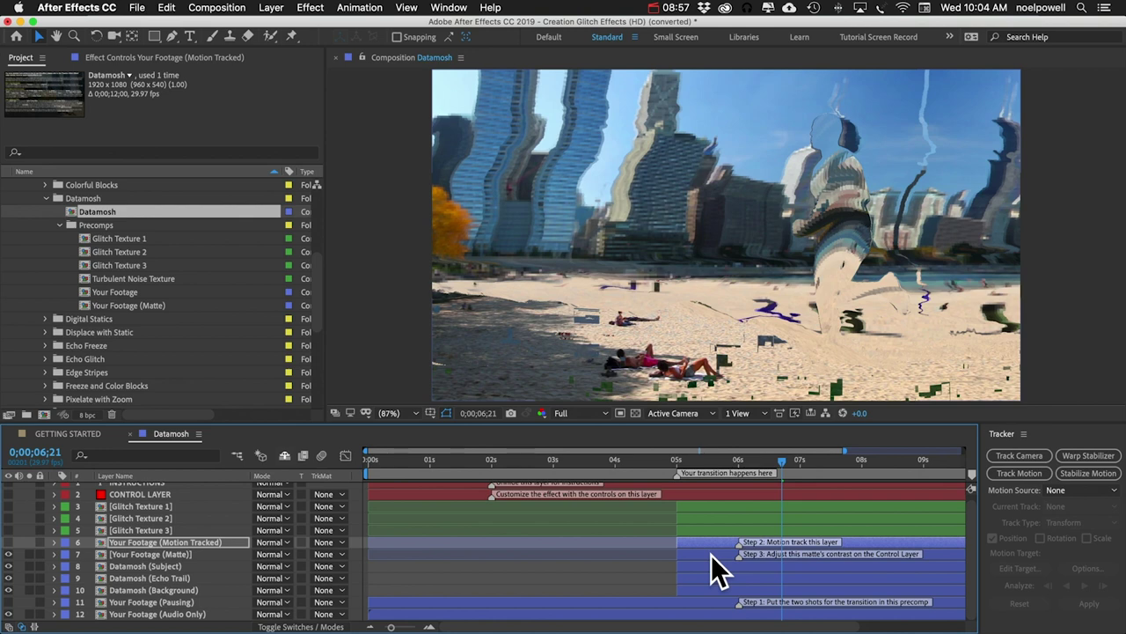
pyautogui.click(154, 493)
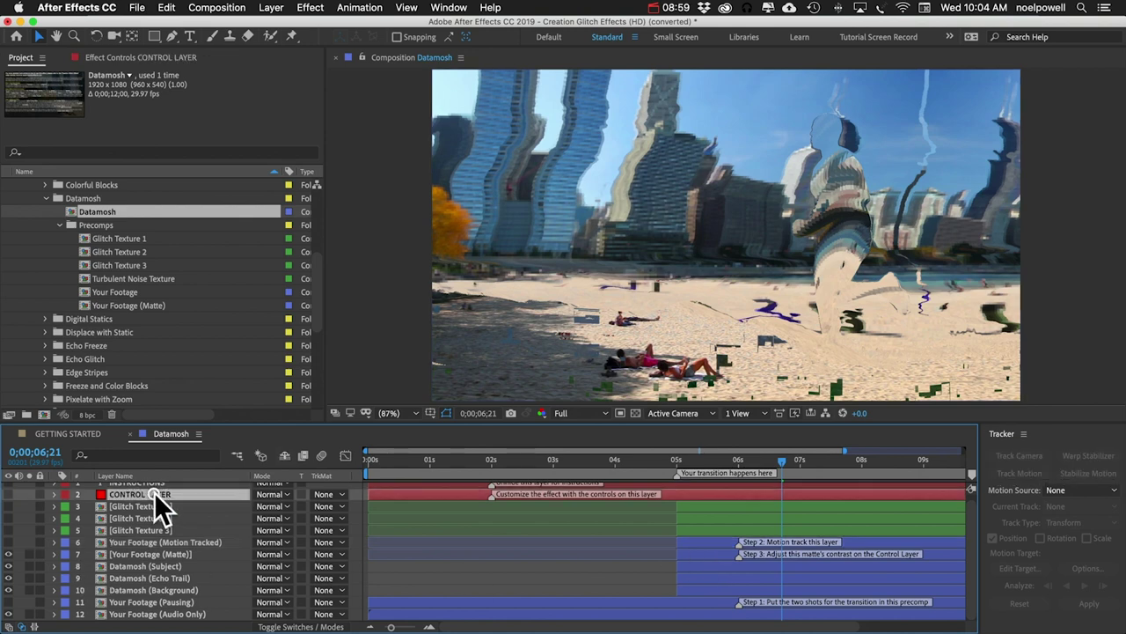
pyautogui.click(115, 56)
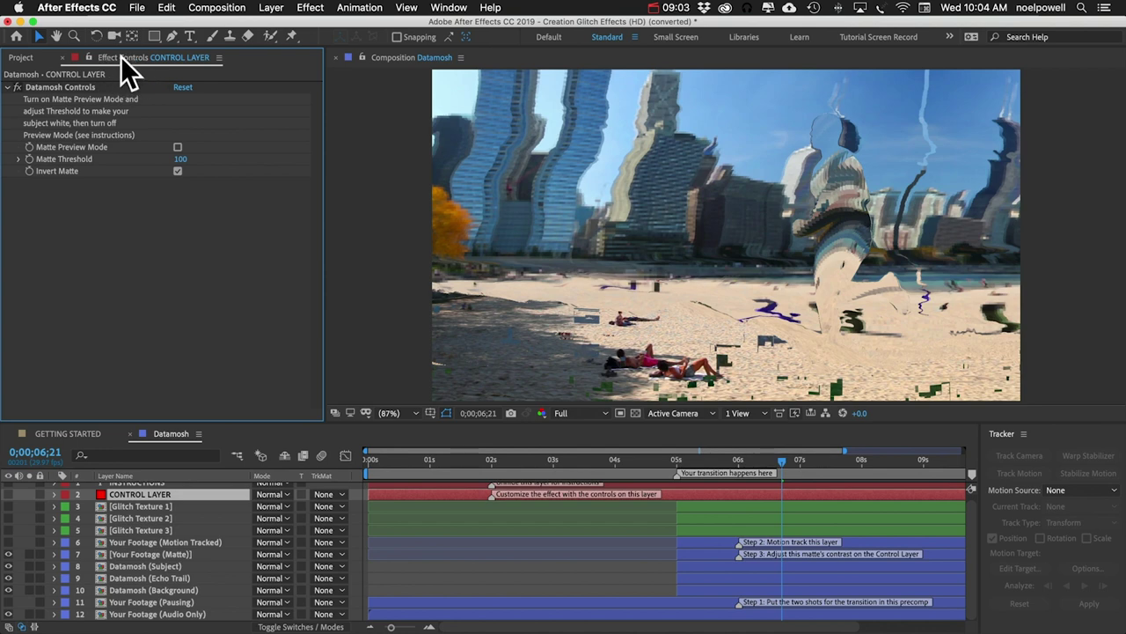
pyautogui.click(448, 7)
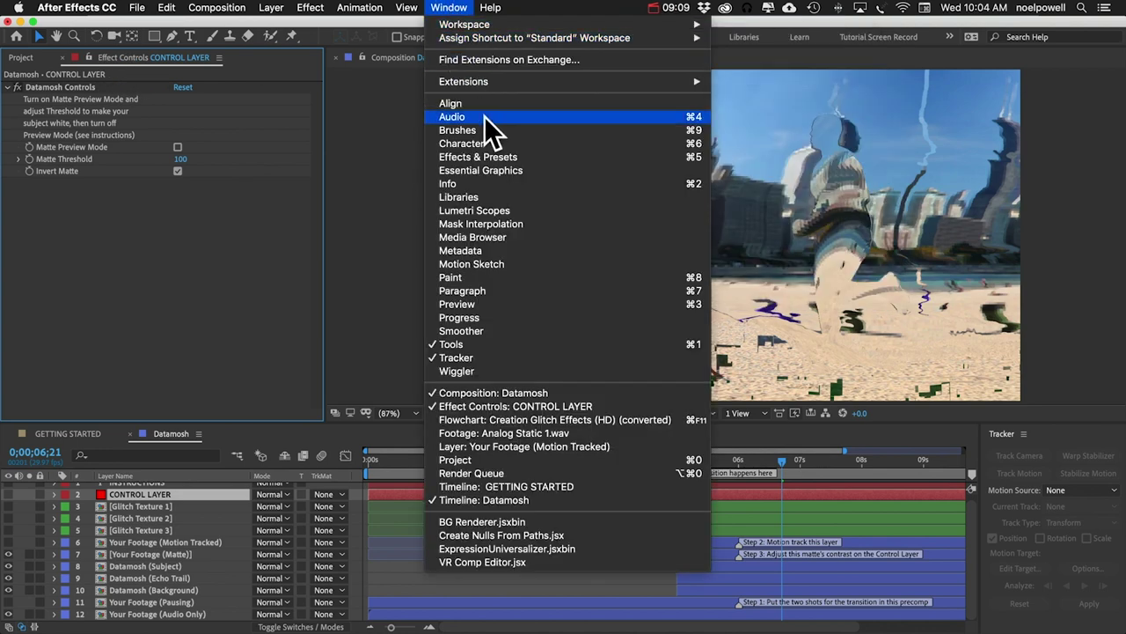
pyautogui.click(218, 292)
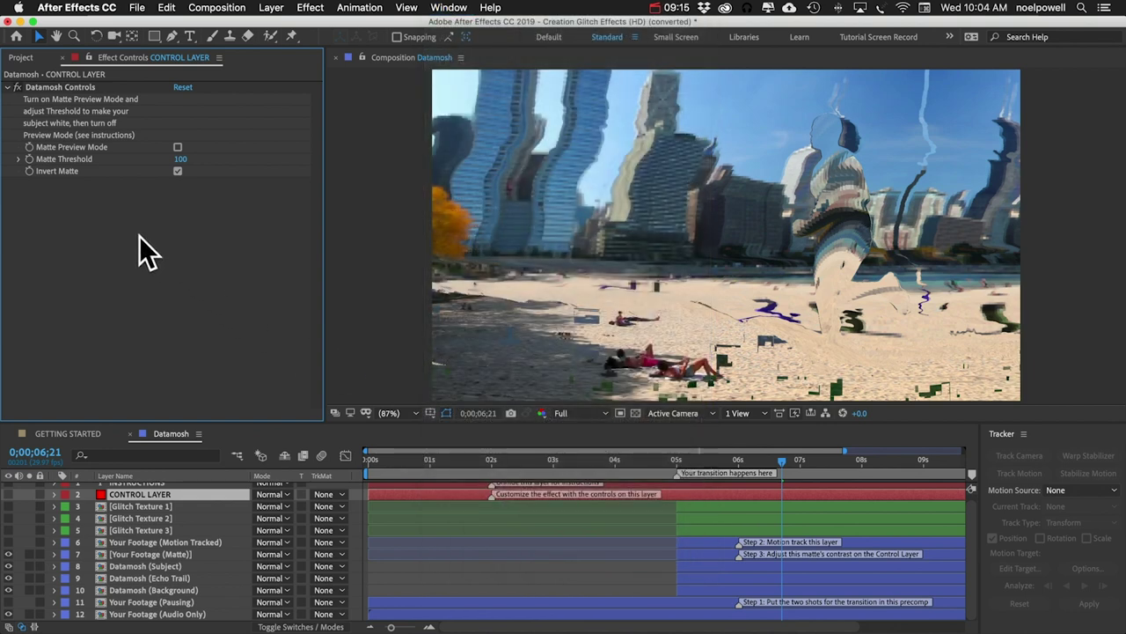
# On the control layer, enable Matte Preview Mode and disable Invert Matte, then disable the preview to see the glitch.
pyautogui.click(85, 148)
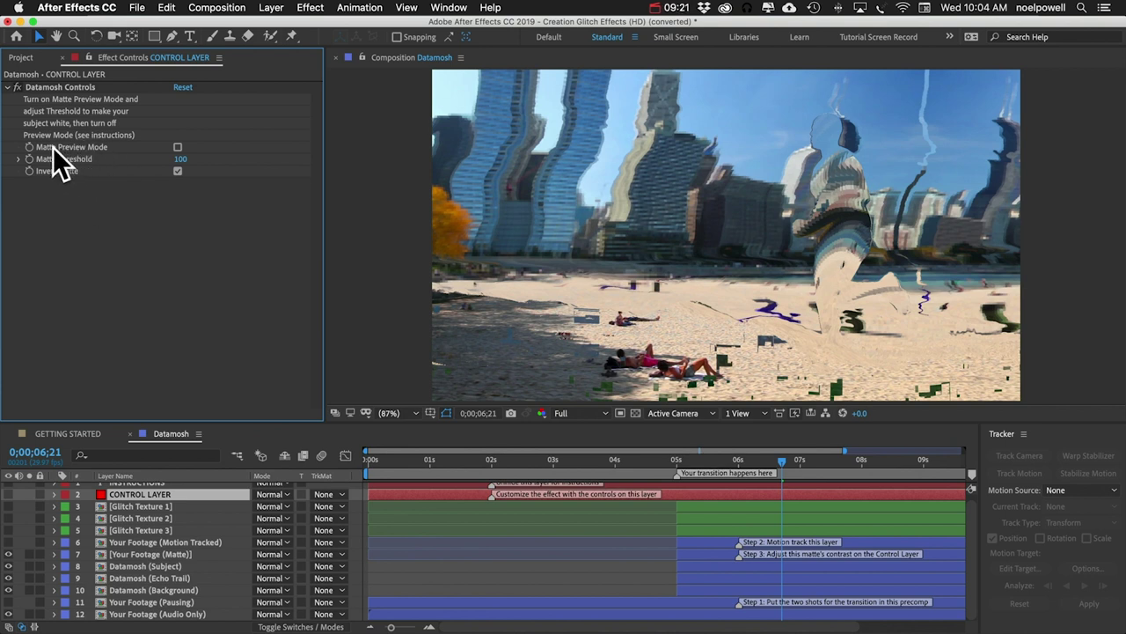
pyautogui.click(177, 147)
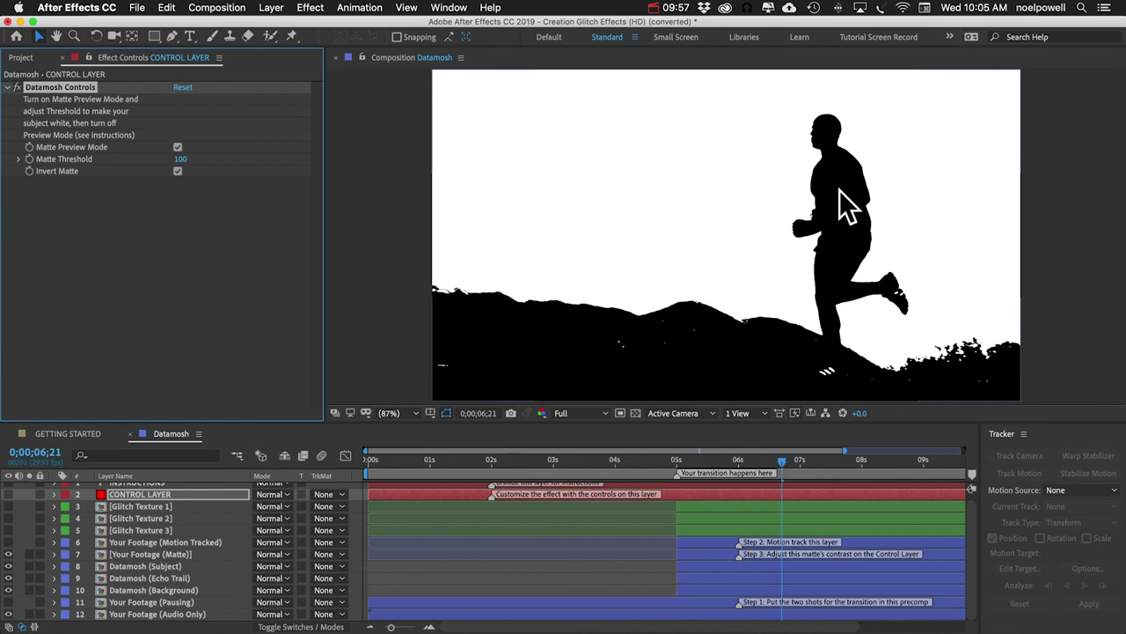
pyautogui.click(179, 171)
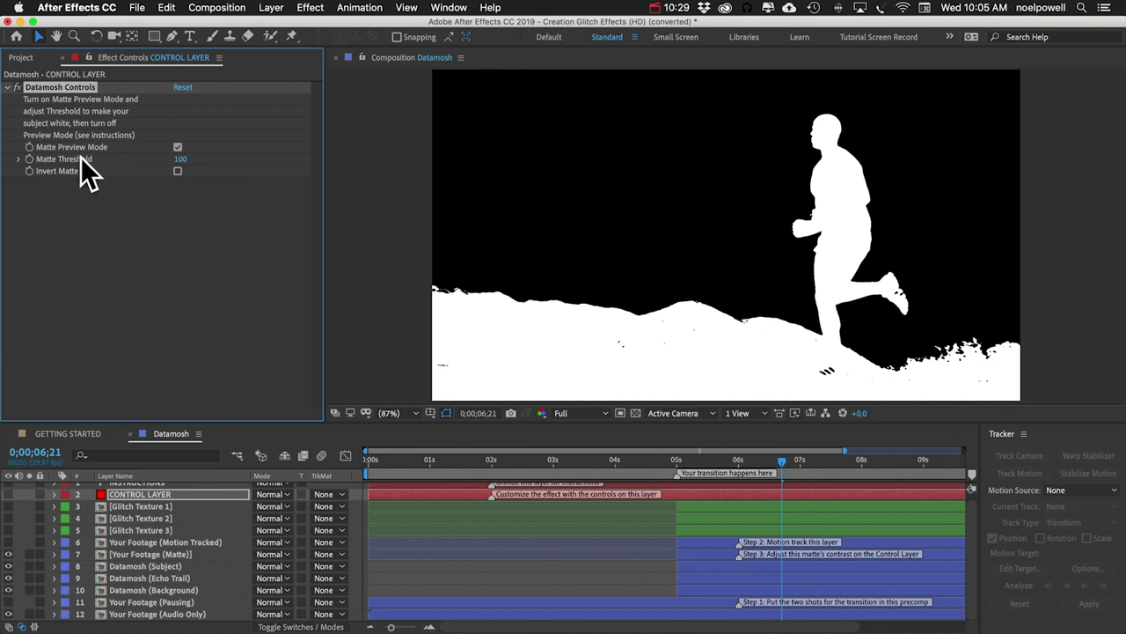
pyautogui.click(177, 147)
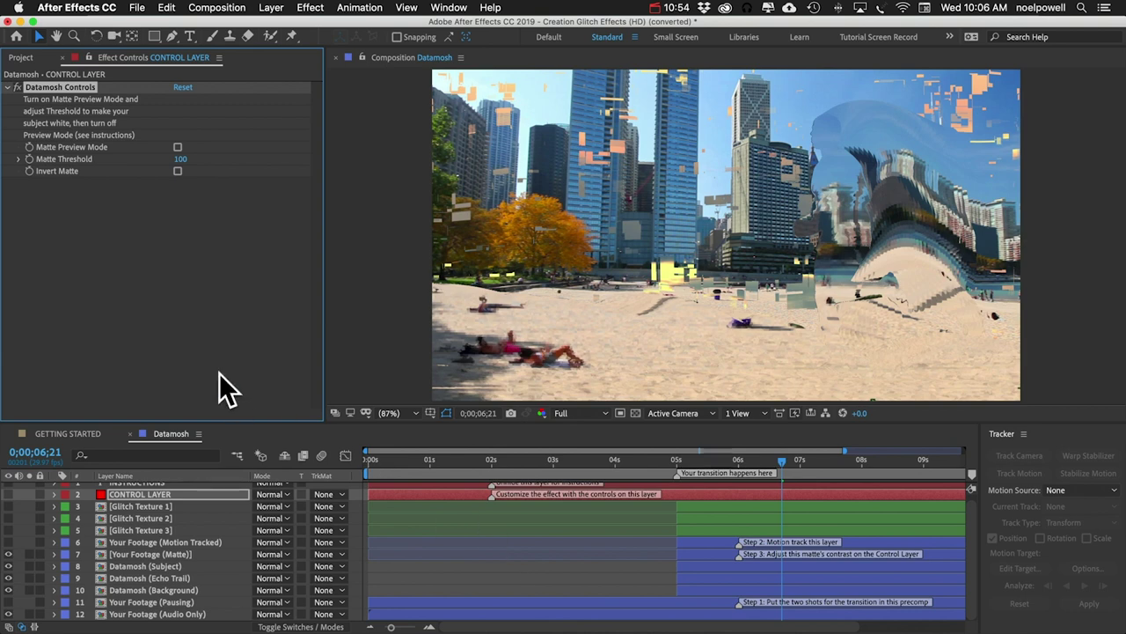
# Add the Datamosh composition to the Media Encoder queue and select the earlier finished Datamosh job.
pyautogui.click(206, 11)
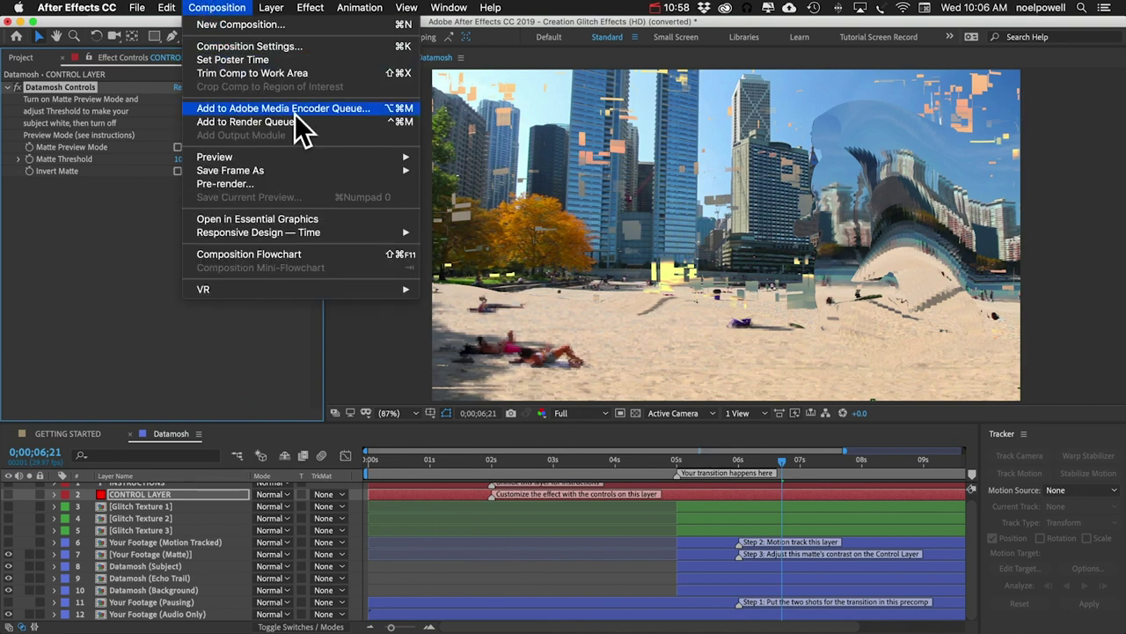
pyautogui.click(66, 287)
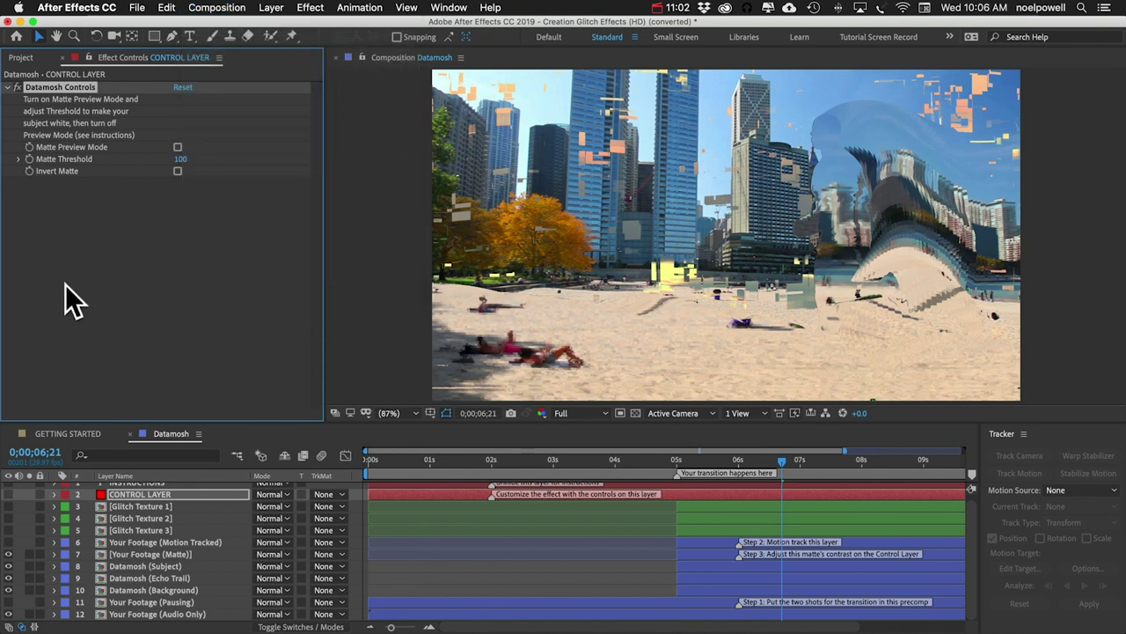
pyautogui.click(216, 7)
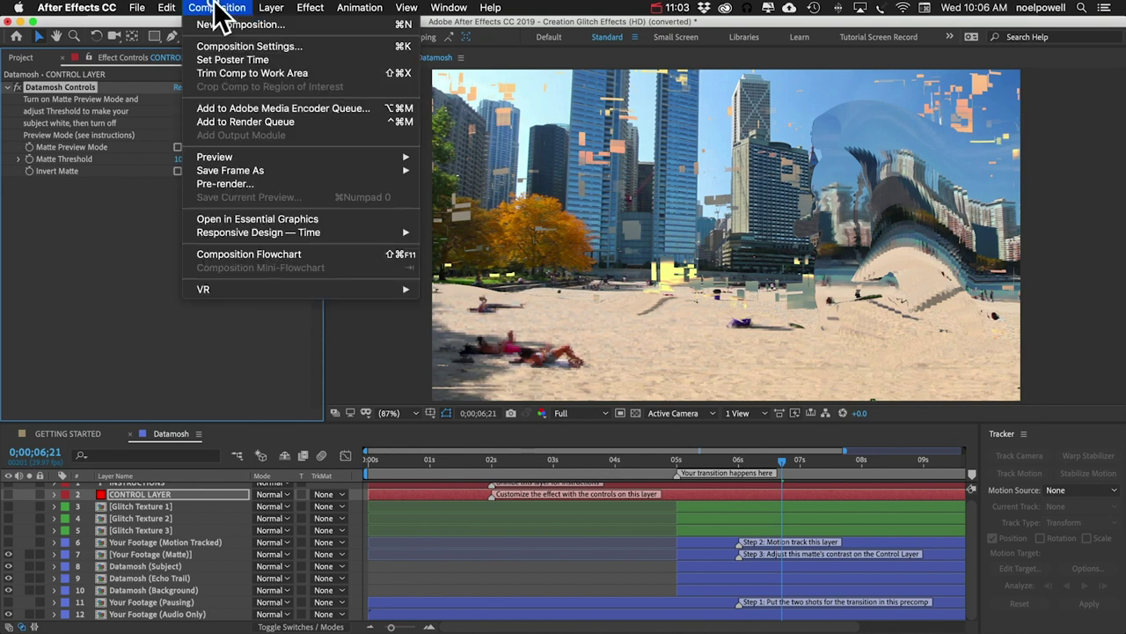
pyautogui.click(255, 107)
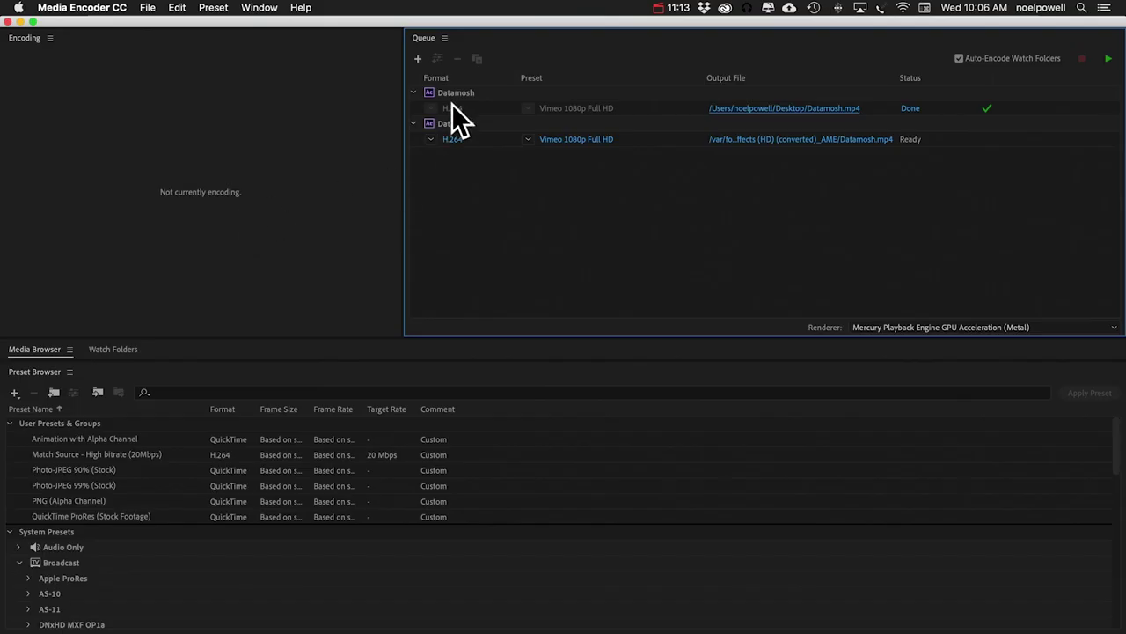
pyautogui.click(455, 94)
# Delete the old finished Datamosh job, render the new one, and reveal Datamosh.mp4 in Finder.
pyautogui.press('BackSpace')
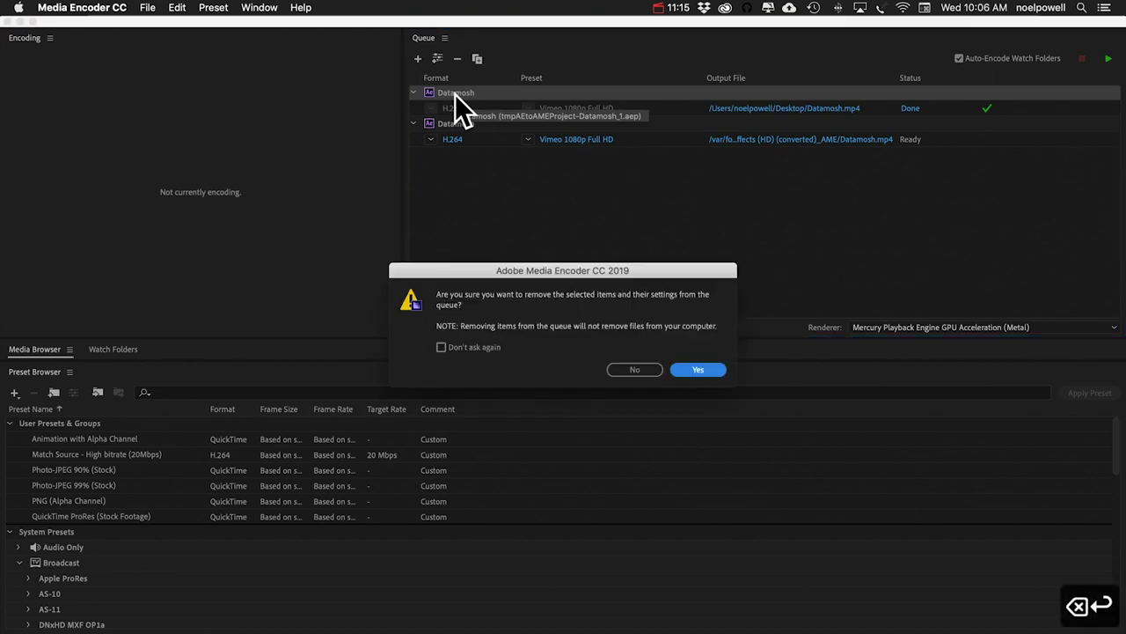
pyautogui.press('Return')
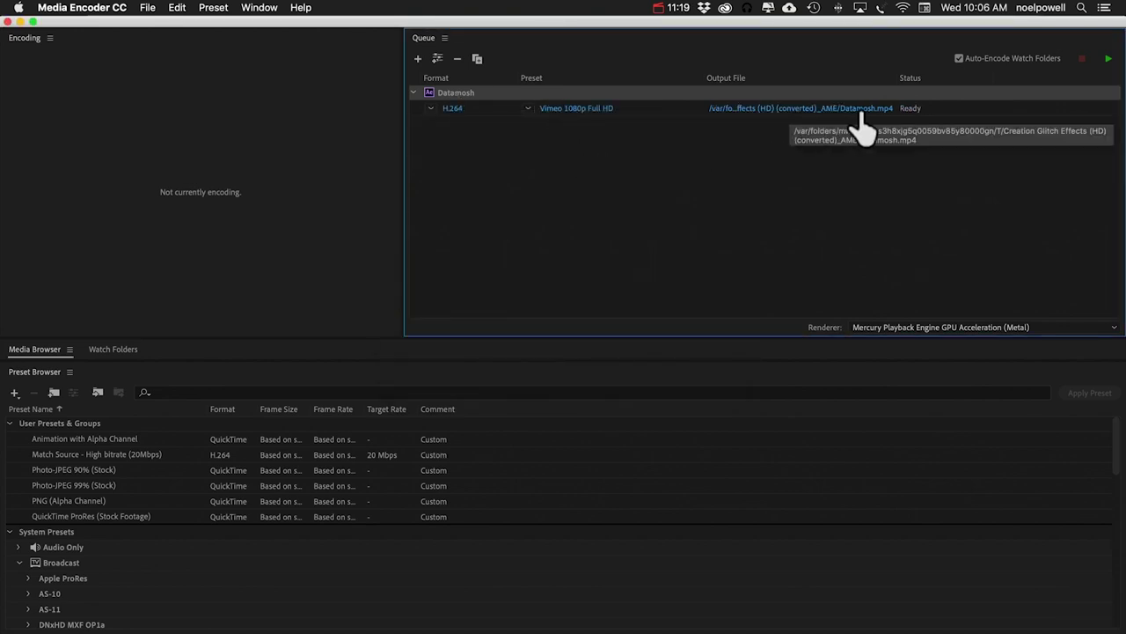
pyautogui.click(554, 152)
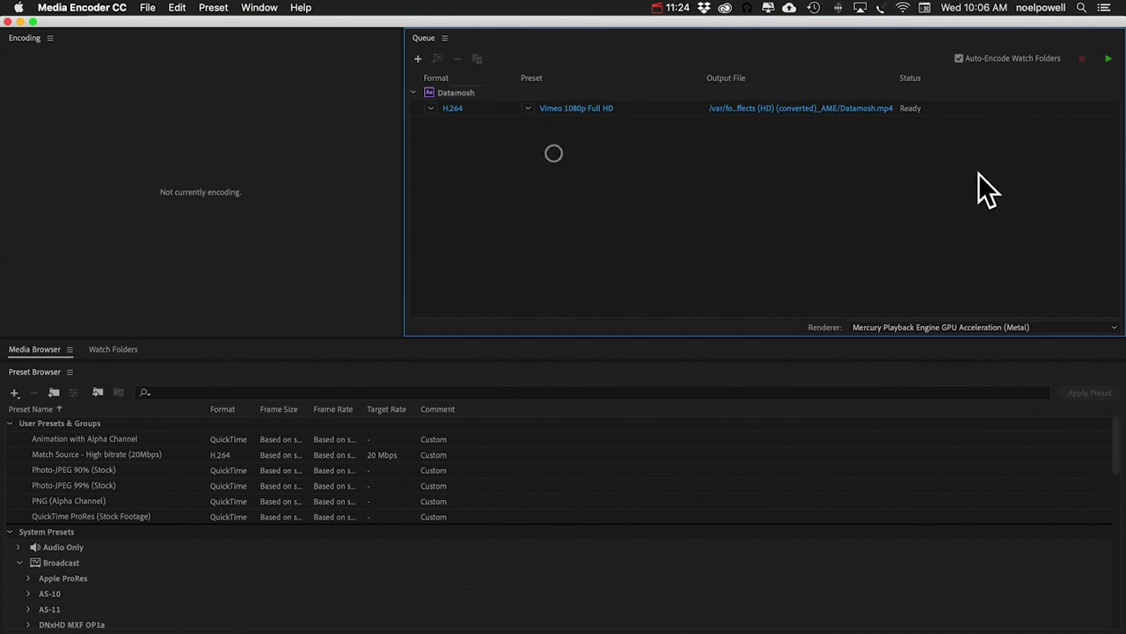
pyautogui.click(1108, 59)
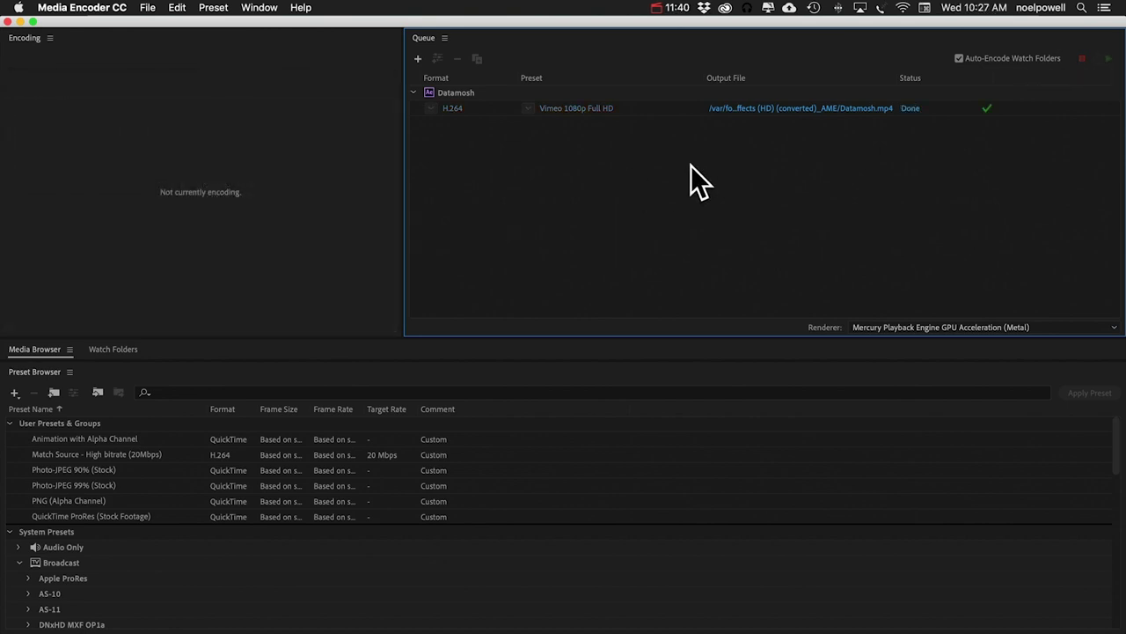
pyautogui.click(806, 108)
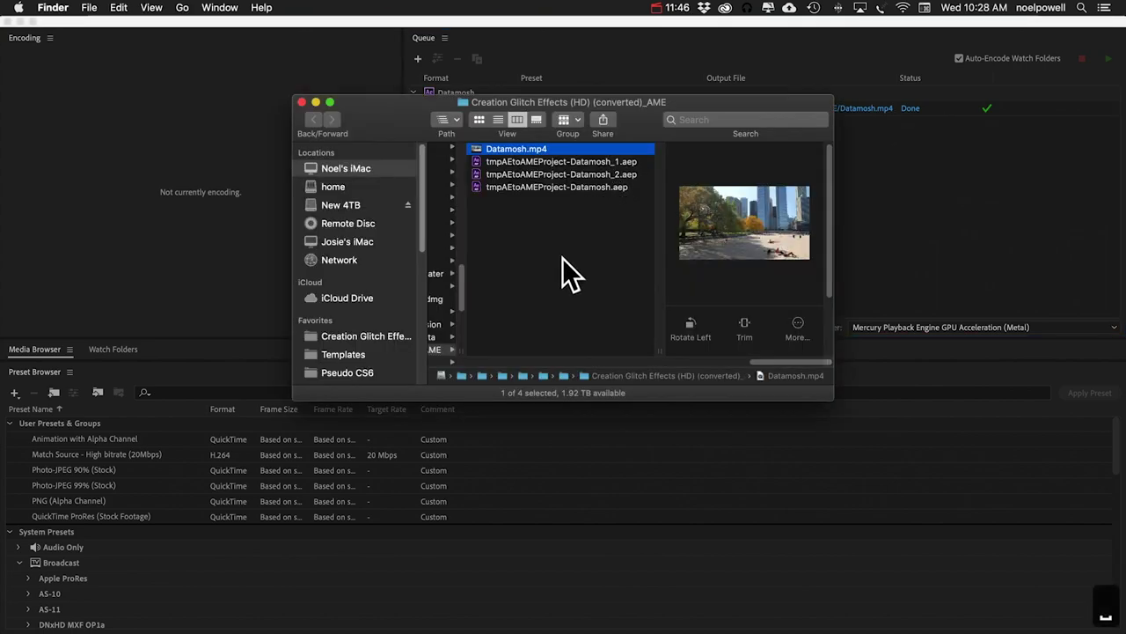
# Quick Look Datamosh.mp4 to watch the glitch transition, then close the preview.
pyautogui.press('space')
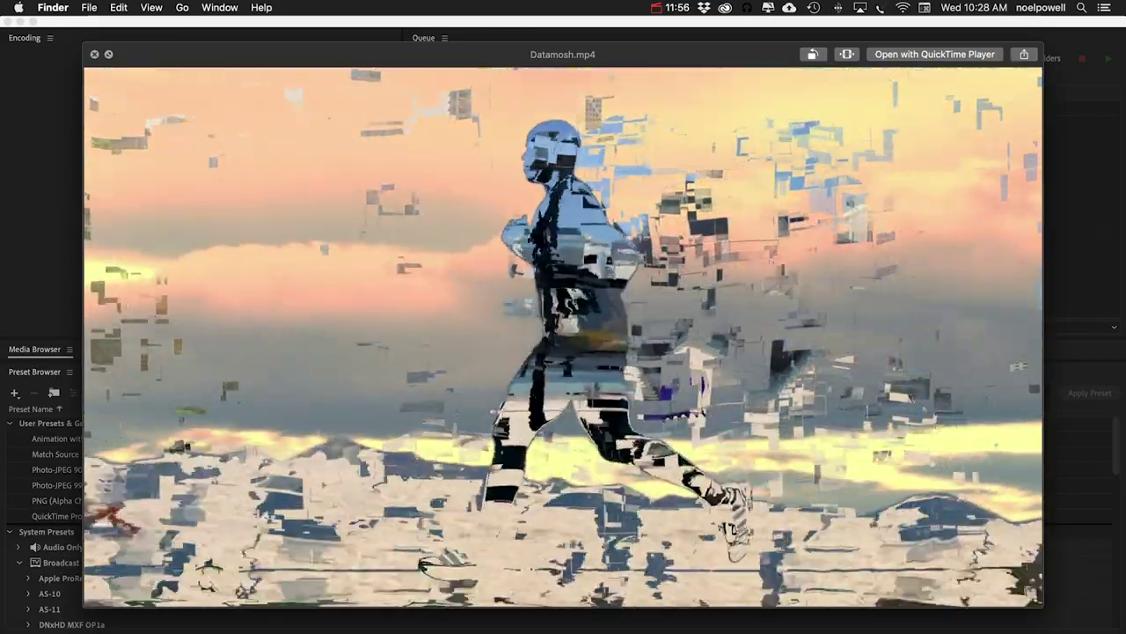
pyautogui.press('space')
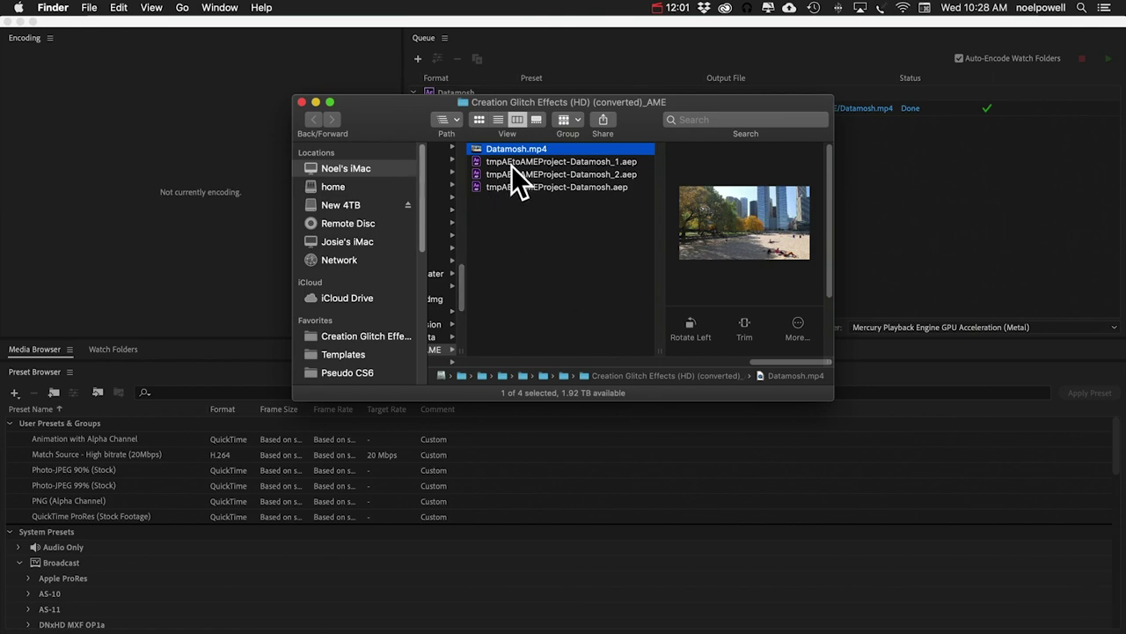
pyautogui.moveTo(572, 611)
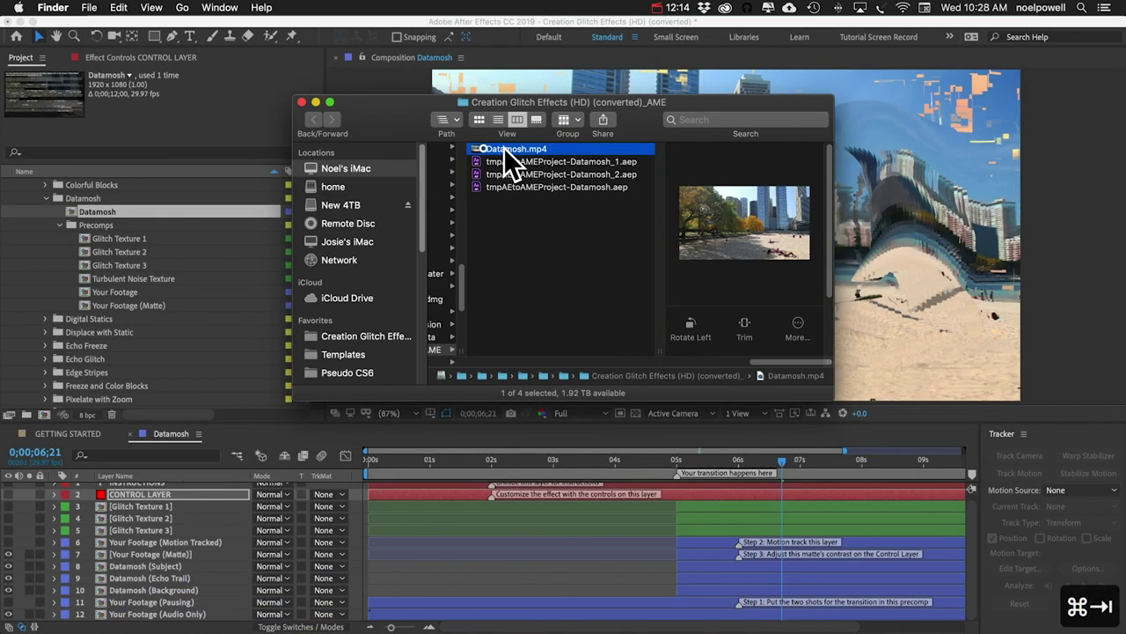
# Import Datamosh.mp4 into the Datamosh folder and add it as a layer in Your Footage.
pyautogui.moveTo(503, 147); pyautogui.dragTo(107, 197)
pyautogui.doubleClick(111, 303)
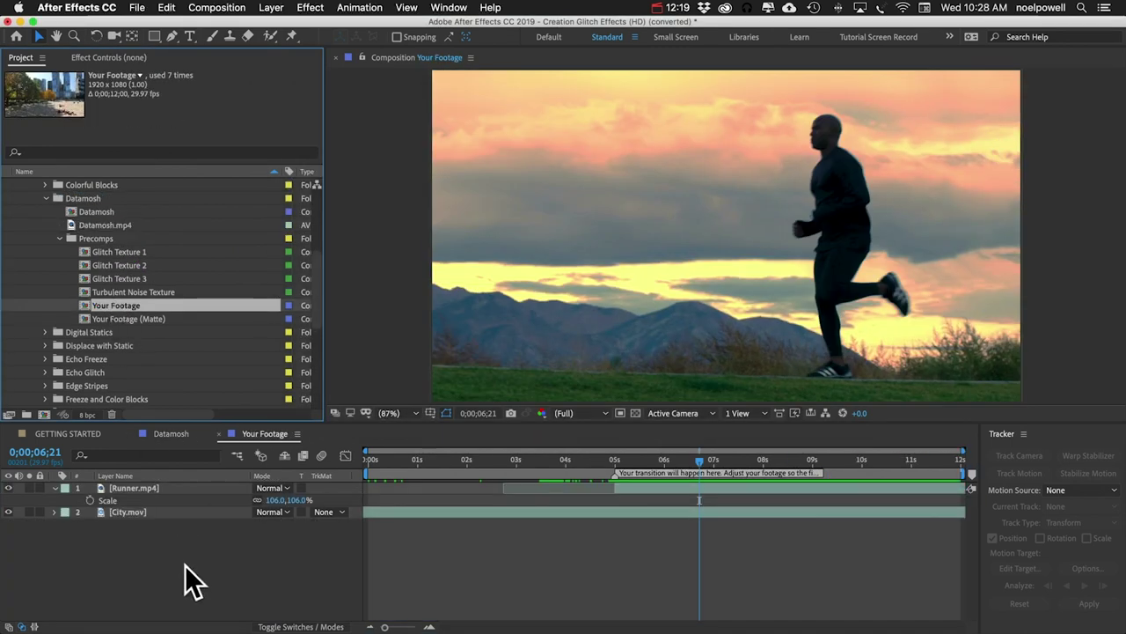
pyautogui.moveTo(100, 225); pyautogui.dragTo(352, 538)
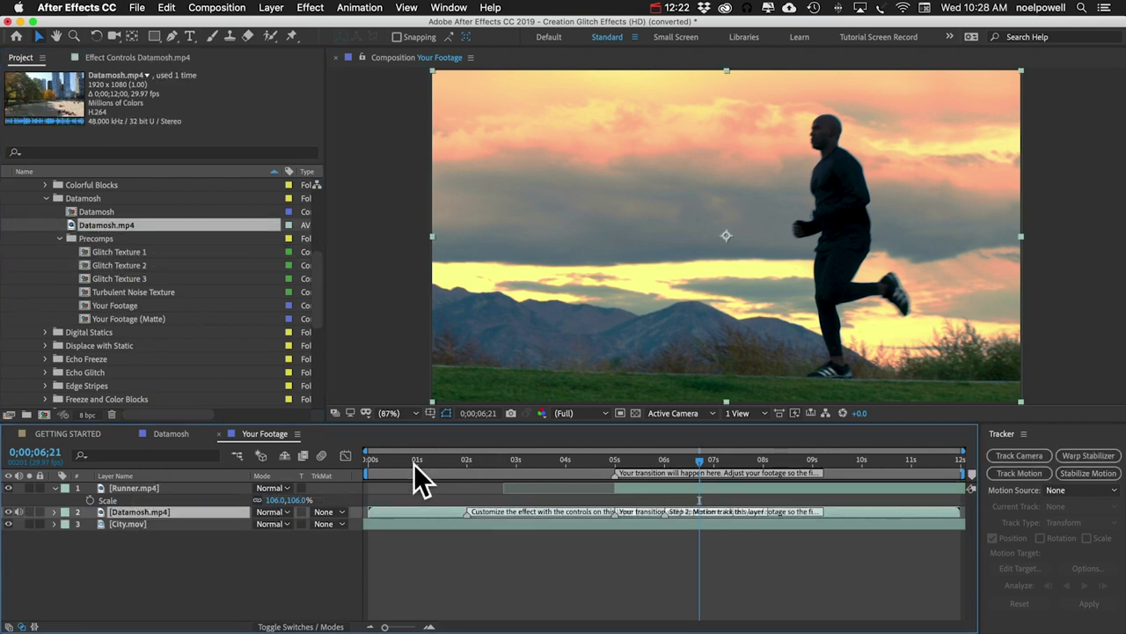
# Delete all markers on the Datamosh.mp4 layer and slide it earlier to line up the glitch near 04;27.
pyautogui.moveTo(430, 461); pyautogui.dragTo(547, 457)
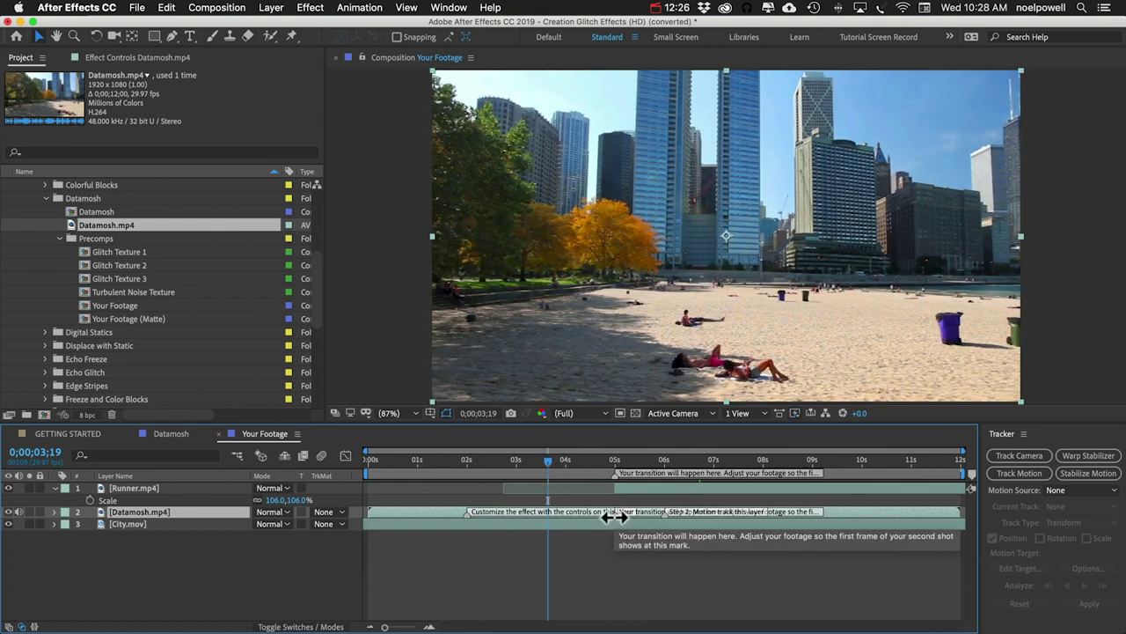
pyautogui.rightClick(614, 515)
pyautogui.click(660, 575)
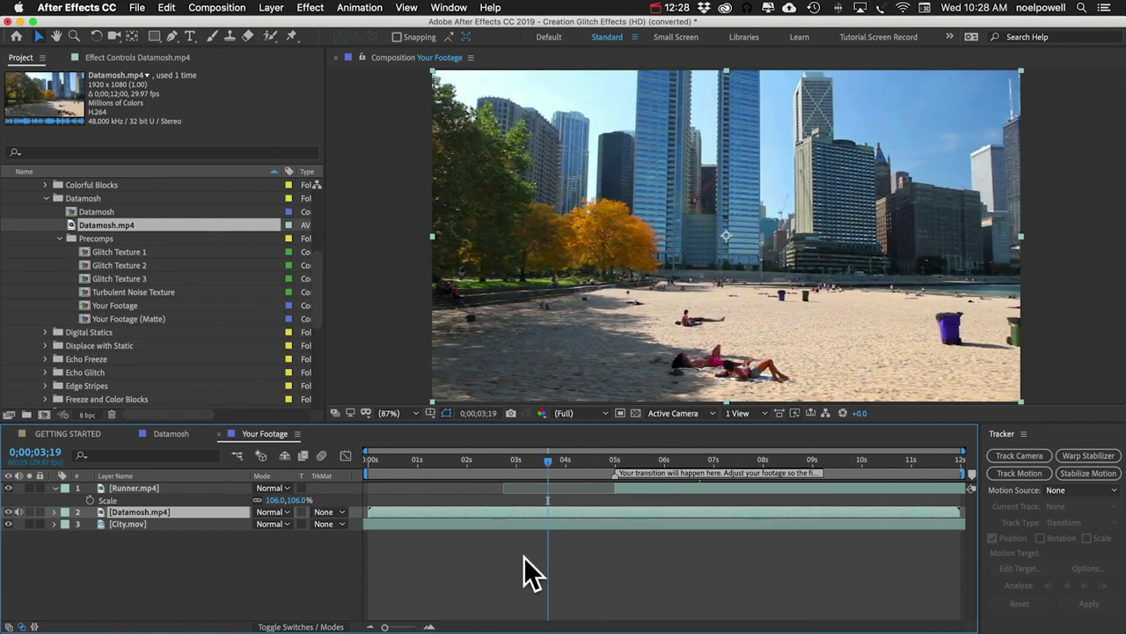
pyautogui.moveTo(543, 458); pyautogui.dragTo(612, 461)
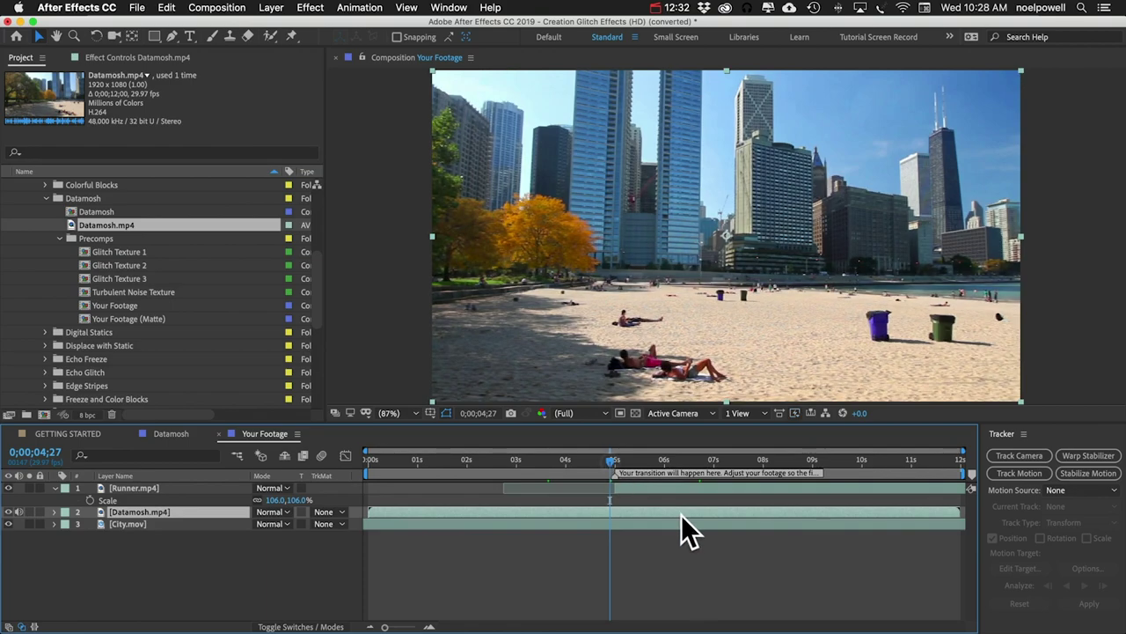
pyautogui.moveTo(681, 515); pyautogui.dragTo(492, 507)
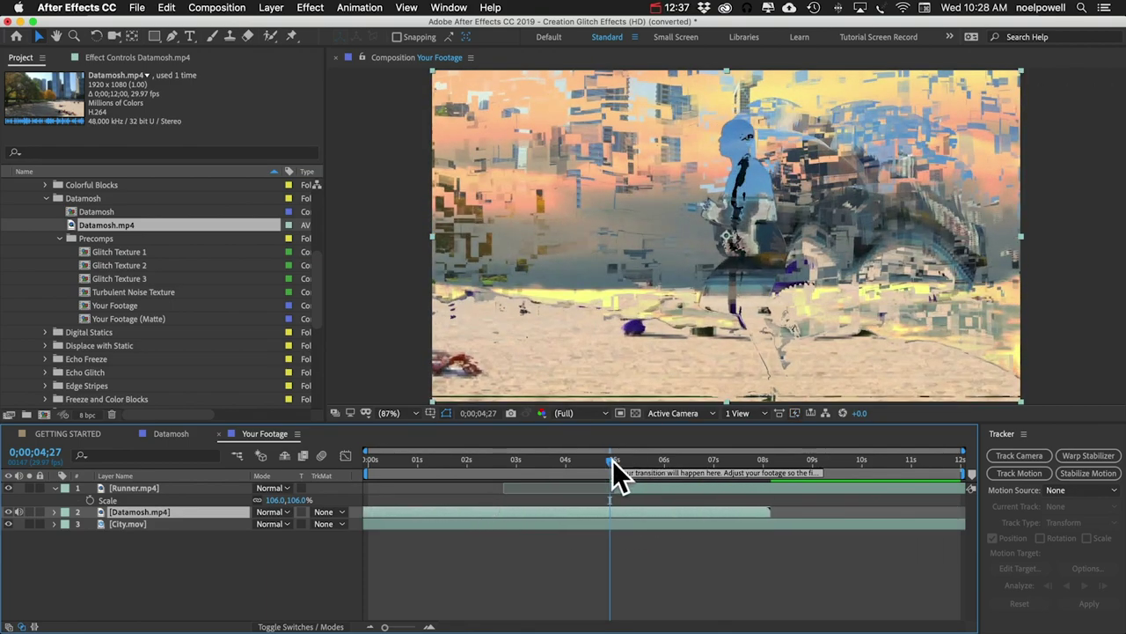
pyautogui.moveTo(613, 460); pyautogui.dragTo(615, 460)
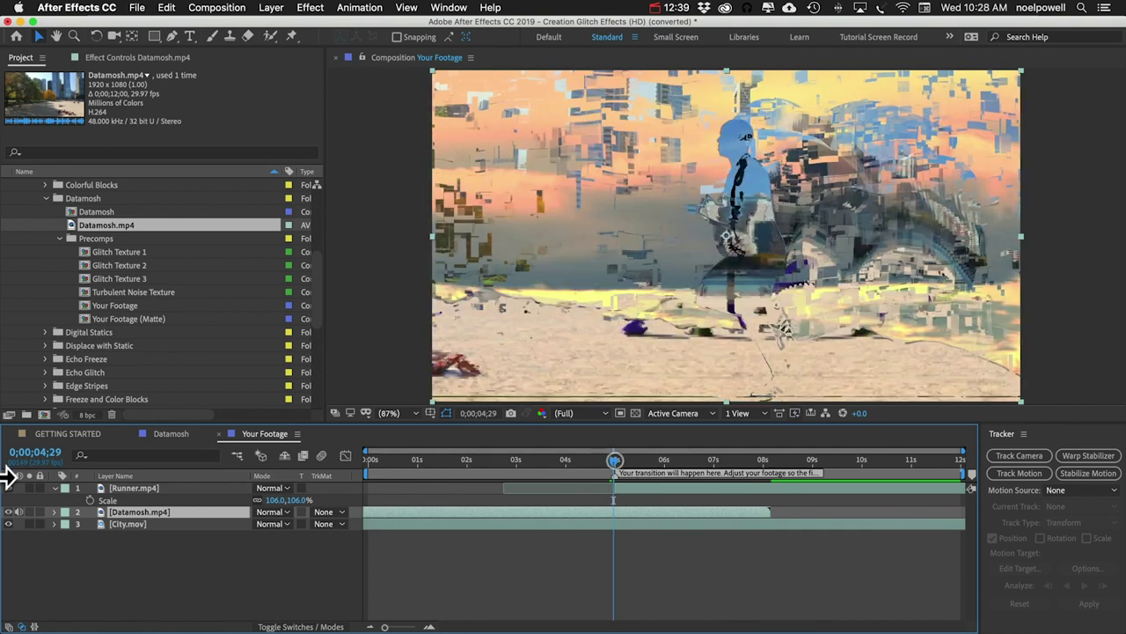
# Delete the Runner.mp4 and City.mov layers from Your Footage.
pyautogui.click(141, 488)
pyautogui.keyDown('super'); pyautogui.click(142, 523); pyautogui.keyUp('super')
pyautogui.press('BackSpace')
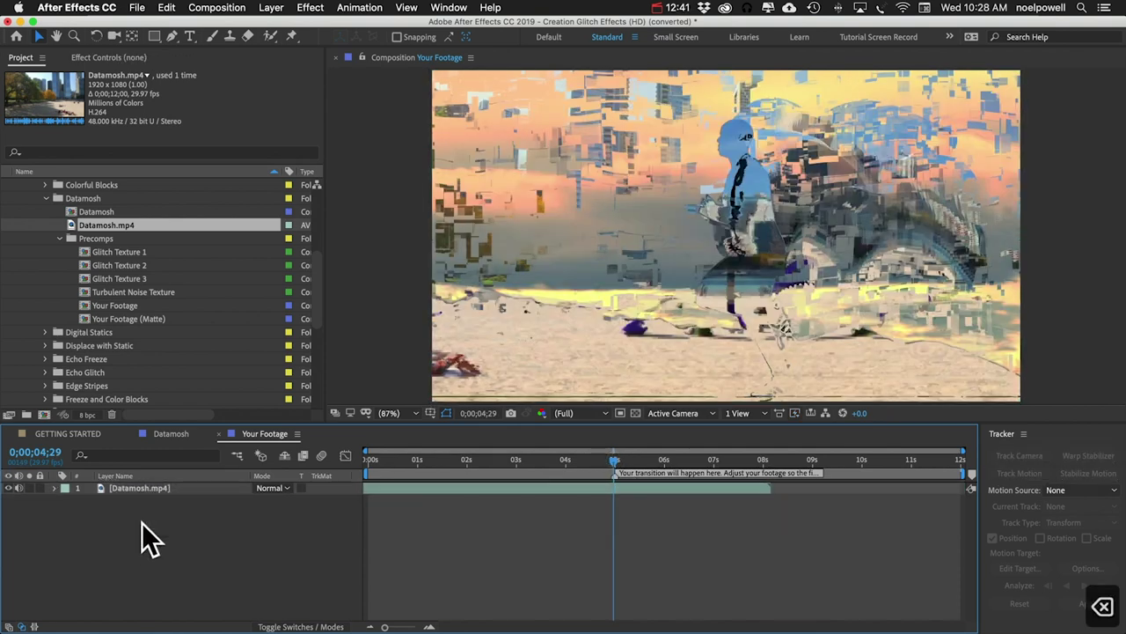
pyautogui.scroll(-10, 123, 316)
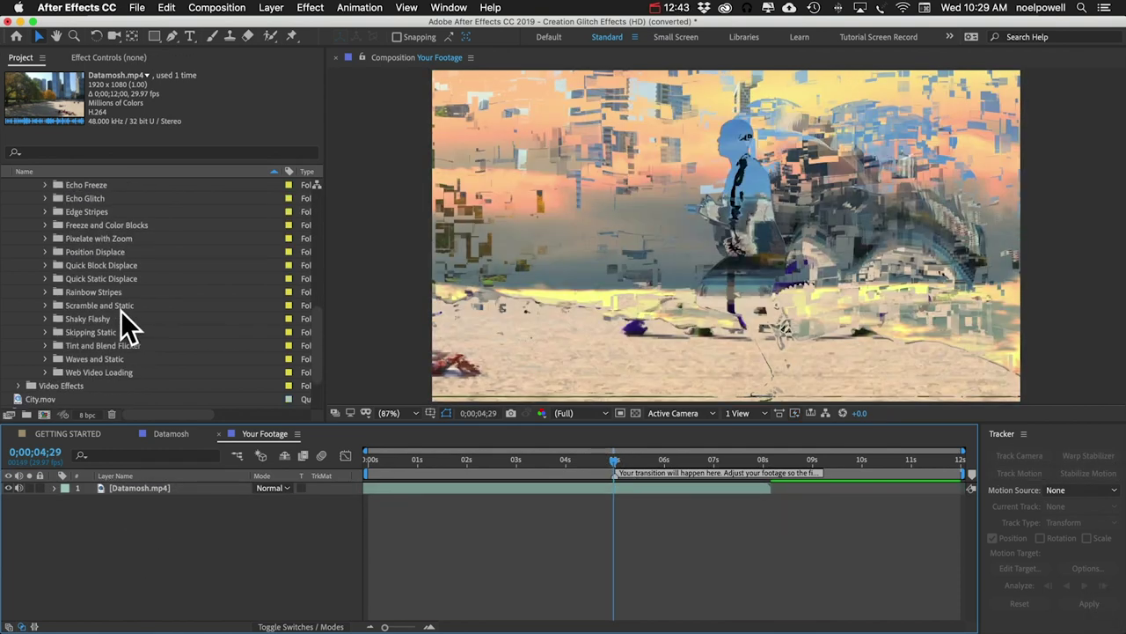
# Add Gorilla.mp4 as a layer in Your Footage, starting at the transition mark.
pyautogui.click(42, 373)
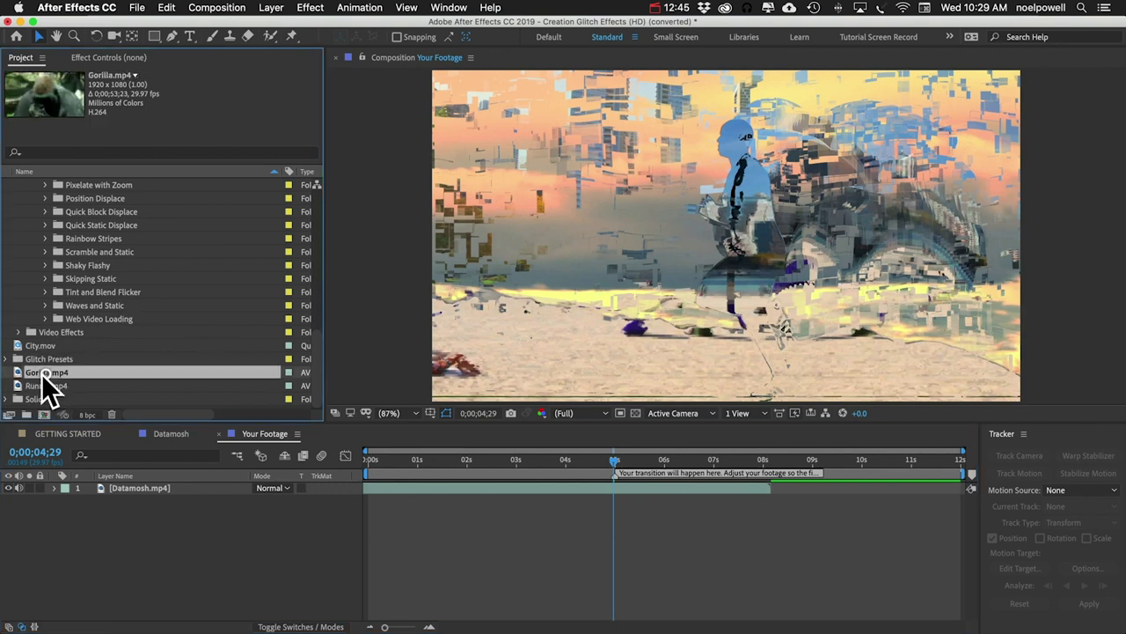
pyautogui.moveTo(32, 376); pyautogui.dragTo(643, 481)
pyautogui.moveTo(648, 480); pyautogui.dragTo(652, 480)
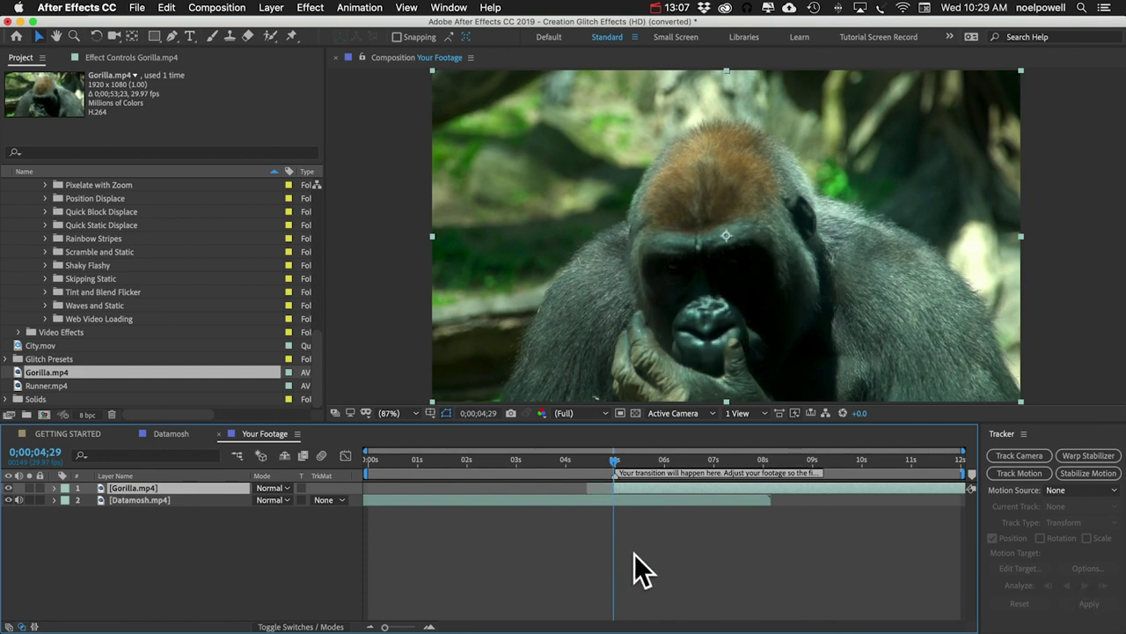
# Scrub through the gorilla clip to 08;03 and back to 05;12 to check it.
pyautogui.moveTo(622, 462); pyautogui.dragTo(913, 462)
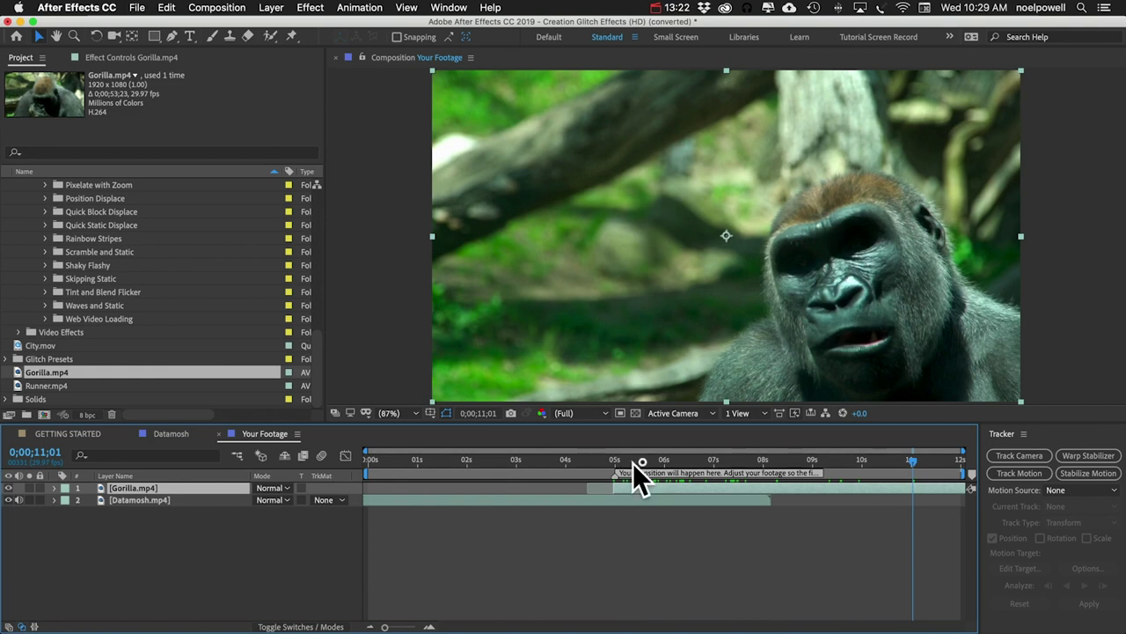
pyautogui.moveTo(633, 461); pyautogui.dragTo(766, 458)
pyautogui.moveTo(686, 447); pyautogui.dragTo(632, 446)
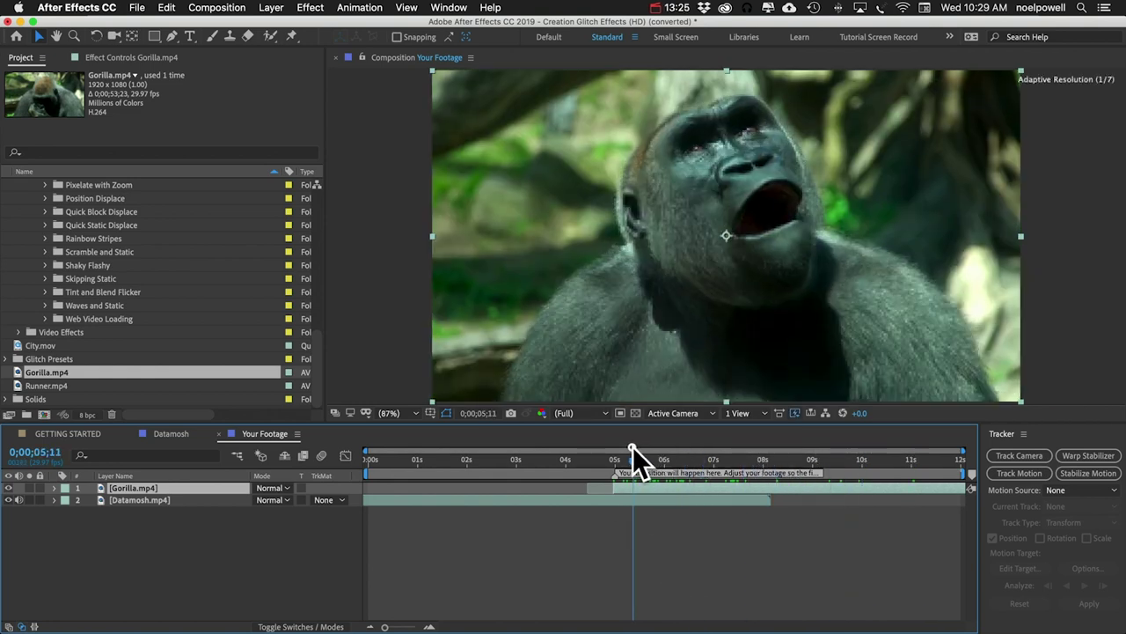
pyautogui.click(162, 558)
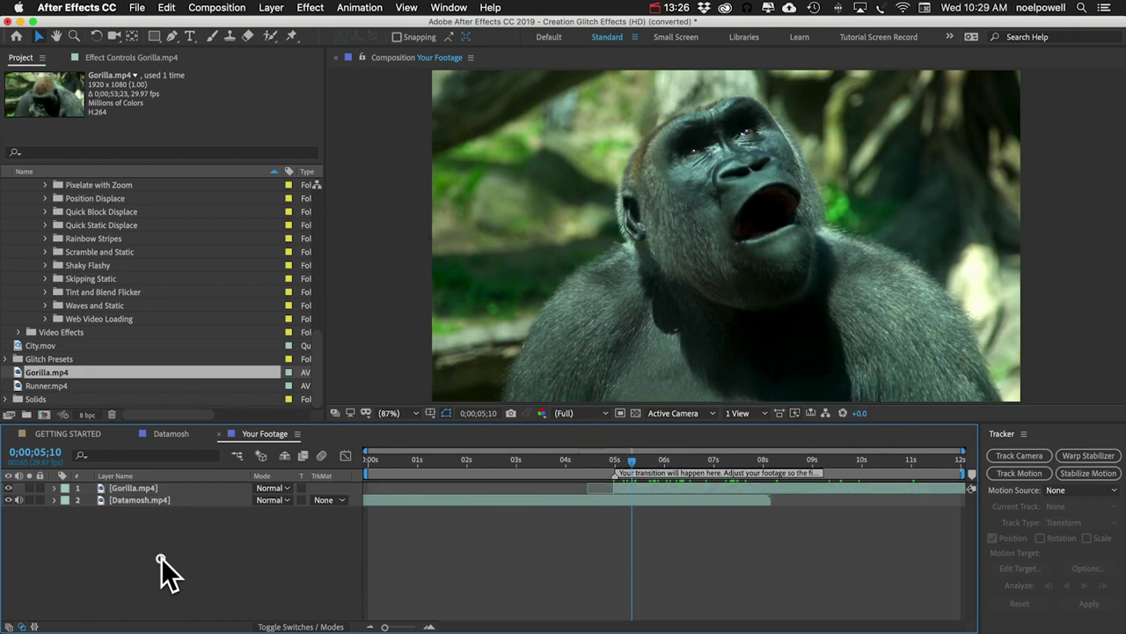
# Back in the Datamosh comp, collapse all layer properties and set the time to 0;00;05;00.
pyautogui.click(219, 433)
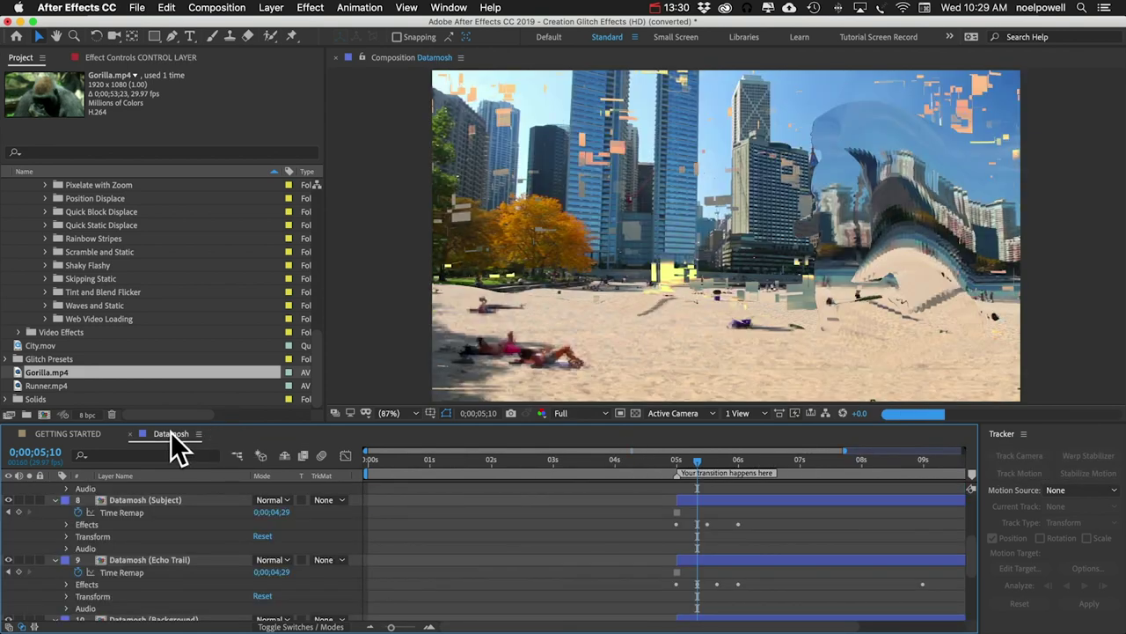
pyautogui.press('super+a')
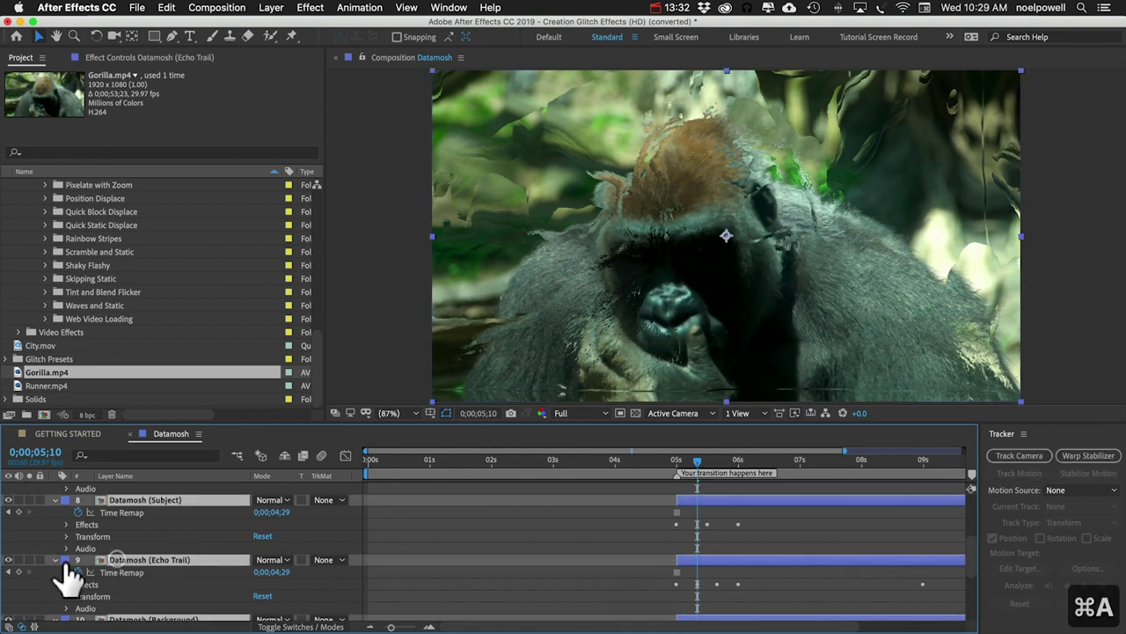
pyautogui.click(55, 559)
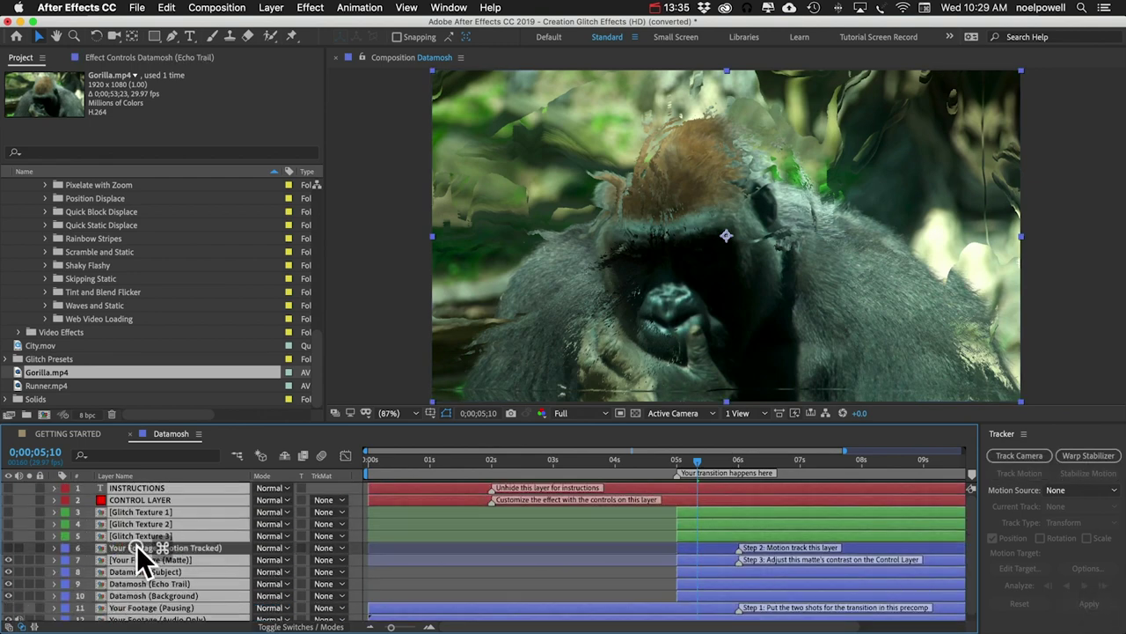
pyautogui.click(140, 555)
pyautogui.keyDown('super'); pyautogui.click(141, 554); pyautogui.keyUp('super')
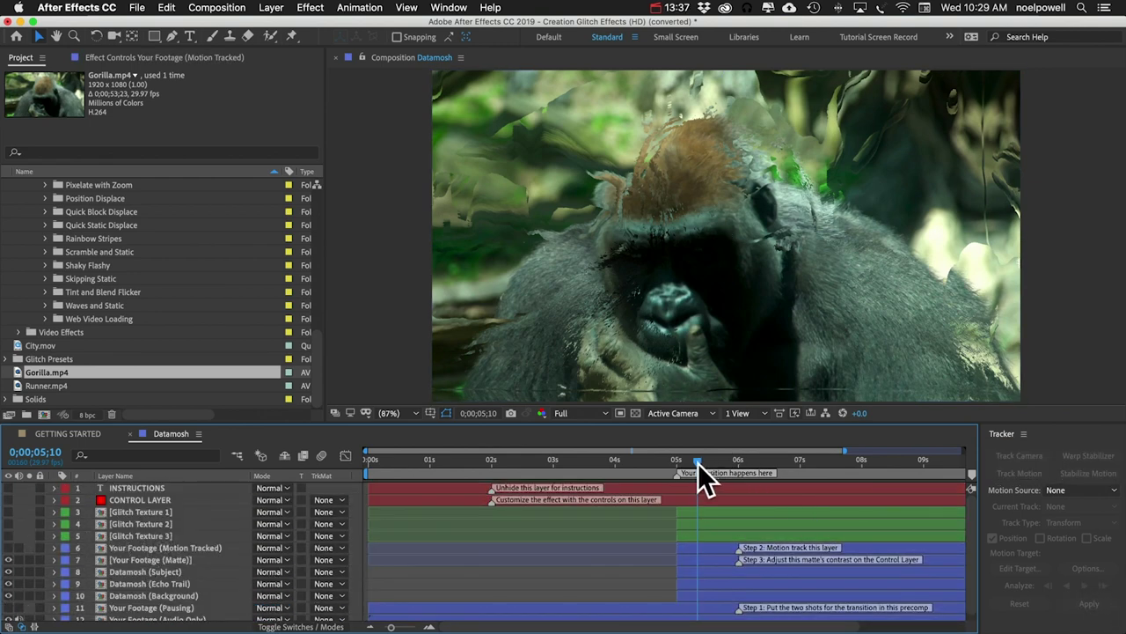
pyautogui.moveTo(696, 461)
pyautogui.mouseDown()
pyautogui.moveTo(676, 457)
pyautogui.moveTo(690, 459)
pyautogui.mouseUp()
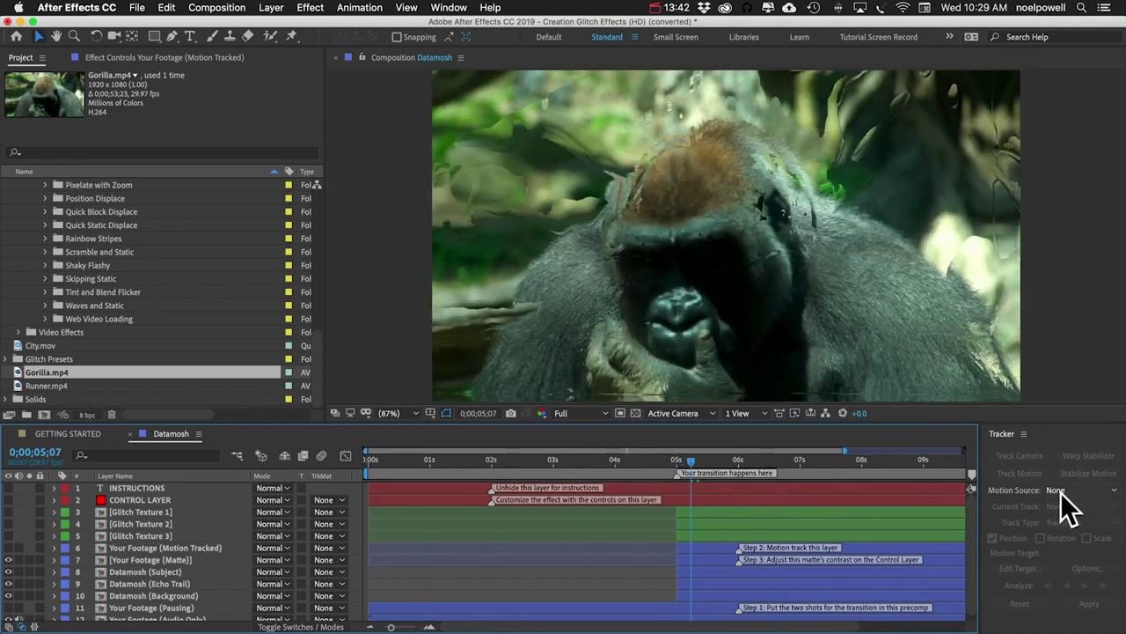
# Track Your Footage (Motion Tracked) with the track point on the gorilla's face, analysing forward and fixing drift.
pyautogui.click(1061, 491)
pyautogui.click(1043, 380)
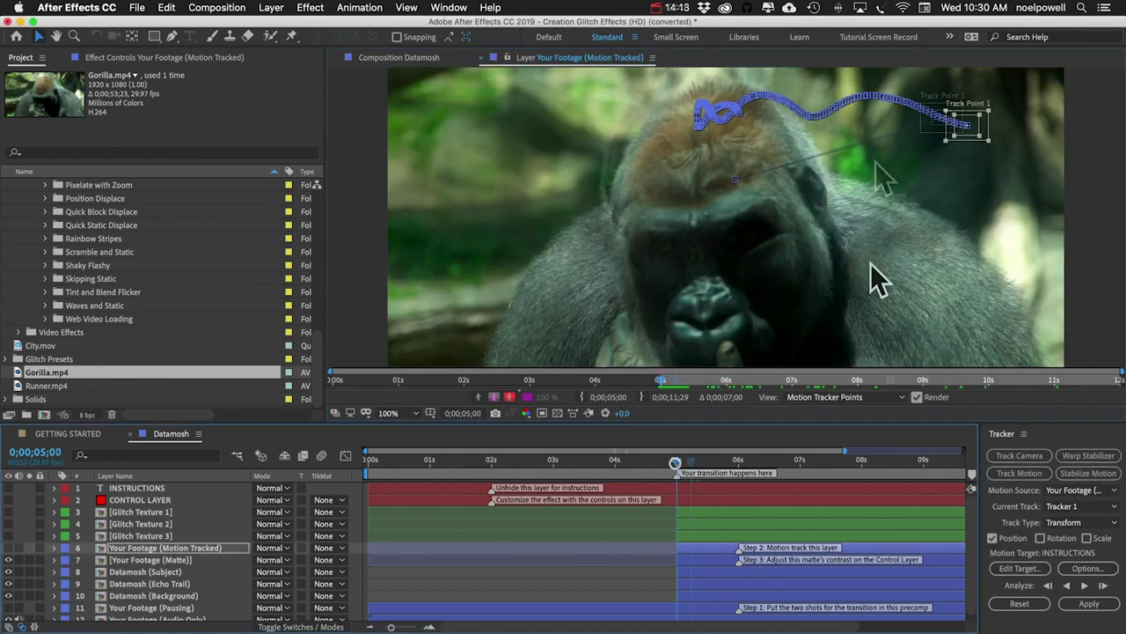
pyautogui.moveTo(975, 132); pyautogui.dragTo(733, 296)
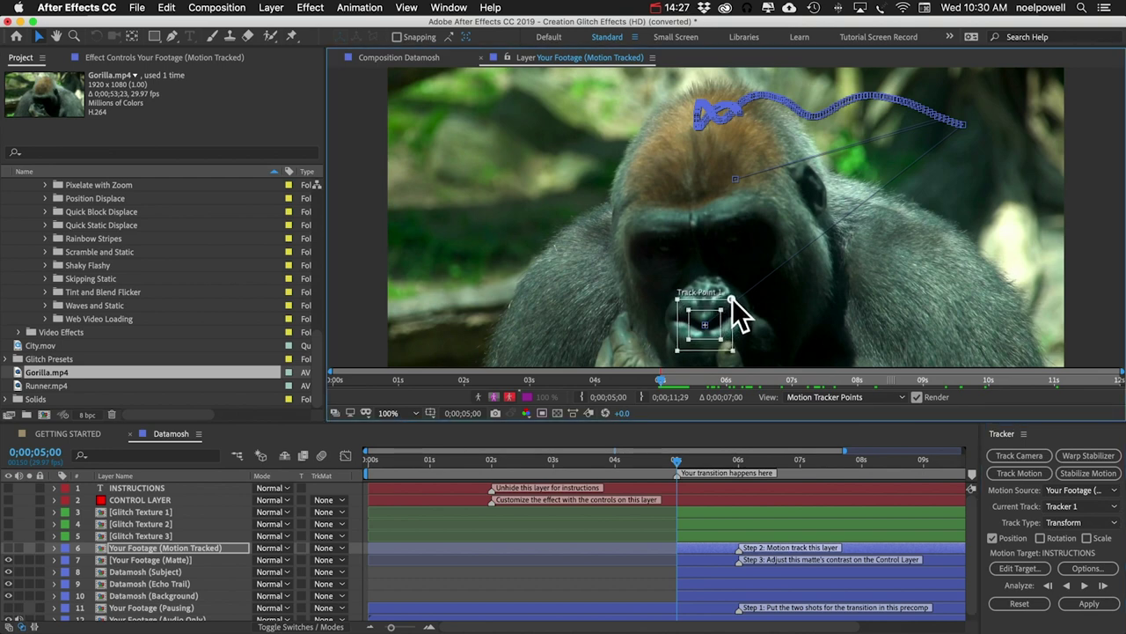
pyautogui.click(1085, 586)
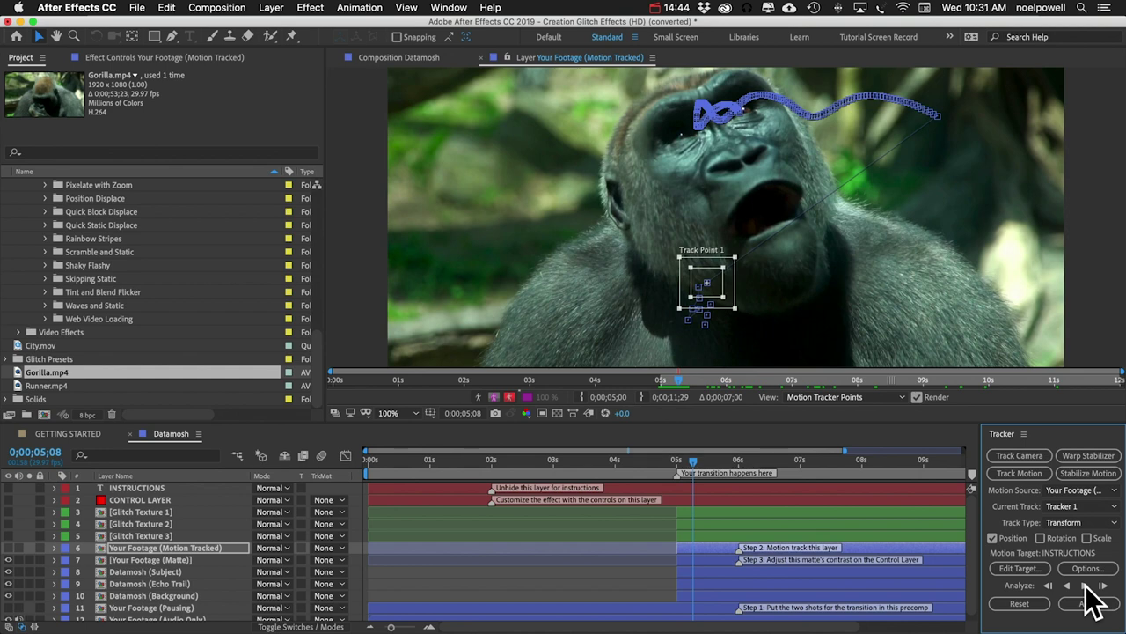
pyautogui.press('pageup')
pyautogui.press('pageup')
pyautogui.press('pageup')
pyautogui.press('pageup')
pyautogui.press('pageup')
pyautogui.press('pageup')
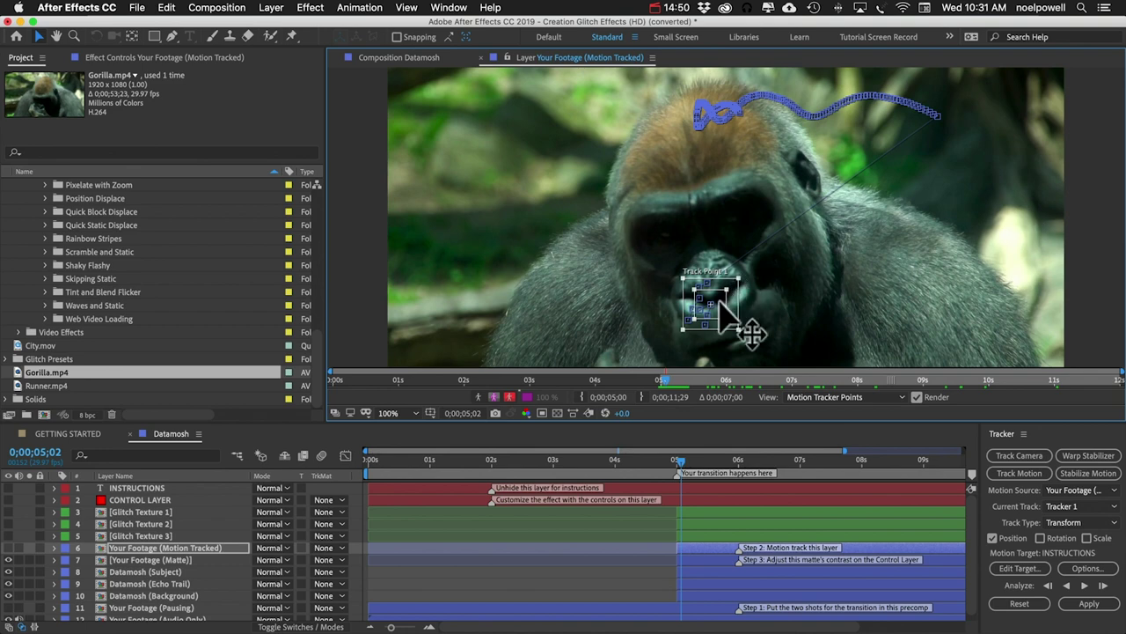
pyautogui.moveTo(747, 319); pyautogui.dragTo(719, 292)
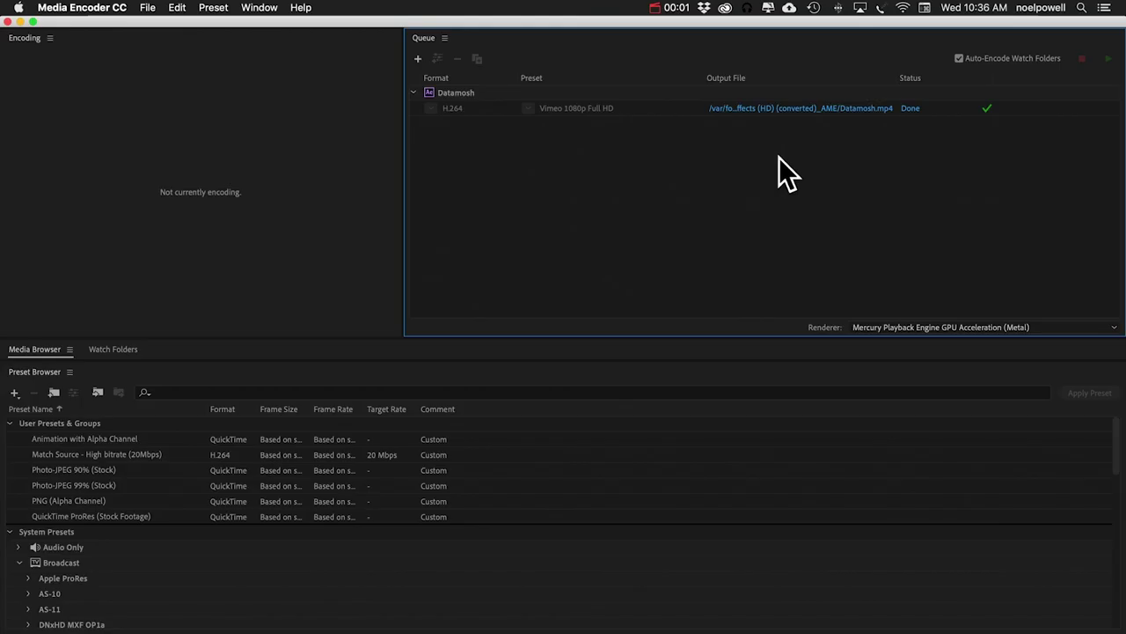
# Reveal the new Datamosh.mp4 render in Finder and play it in Quick Look.
pyautogui.click(793, 108)
pyautogui.press('space')
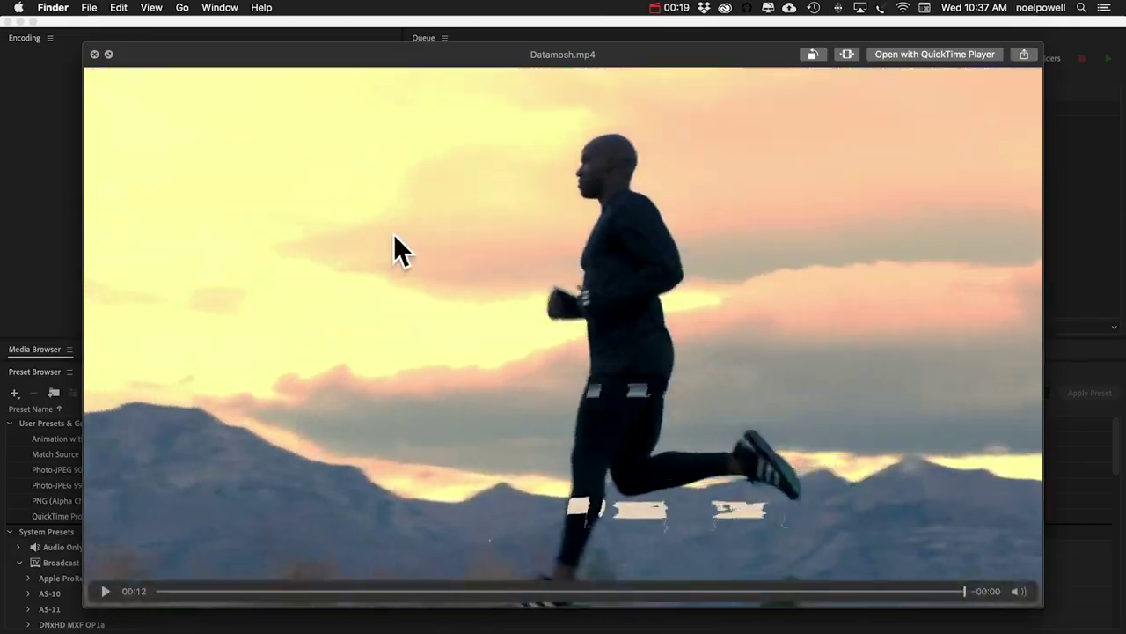
pyautogui.press('space')
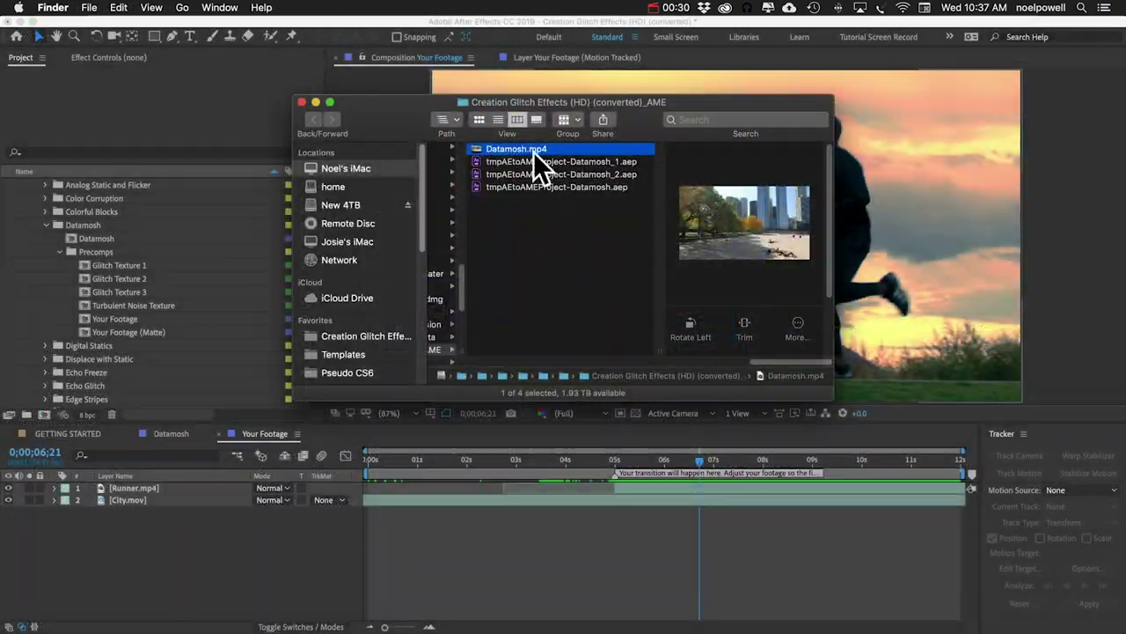
# Import Datamosh.mp4 into the Datamosh folder and delete the City.mov and Runner.mp4 layers.
pyautogui.moveTo(533, 152); pyautogui.dragTo(75, 220)
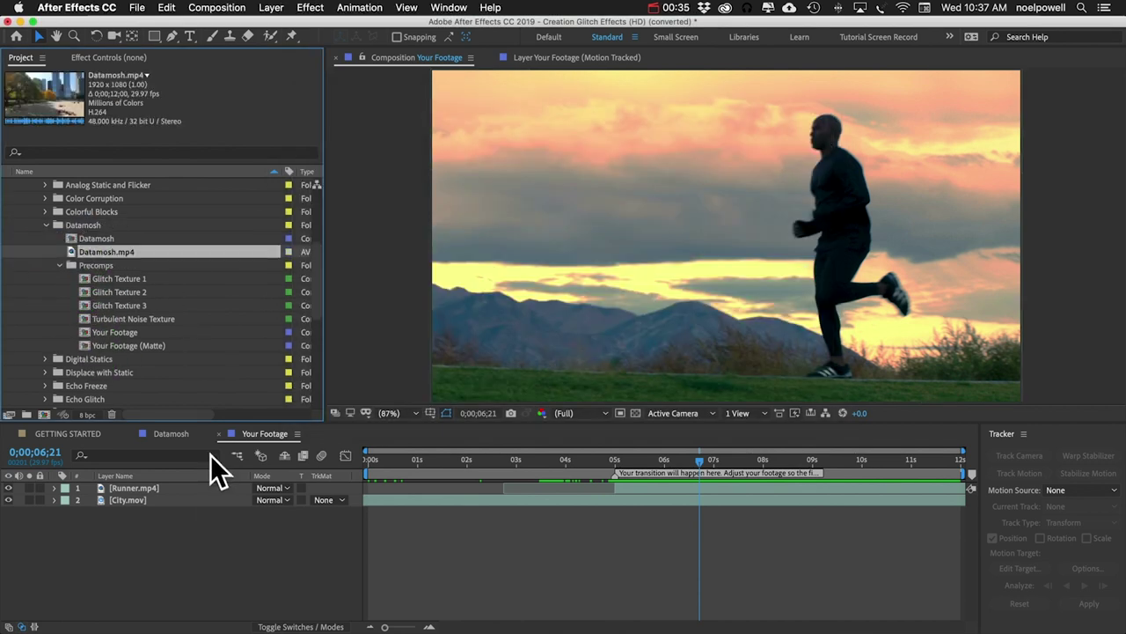
pyautogui.click(167, 501)
pyautogui.keyDown('shift'); pyautogui.click(161, 489); pyautogui.keyUp('shift')
pyautogui.press('BackSpace')
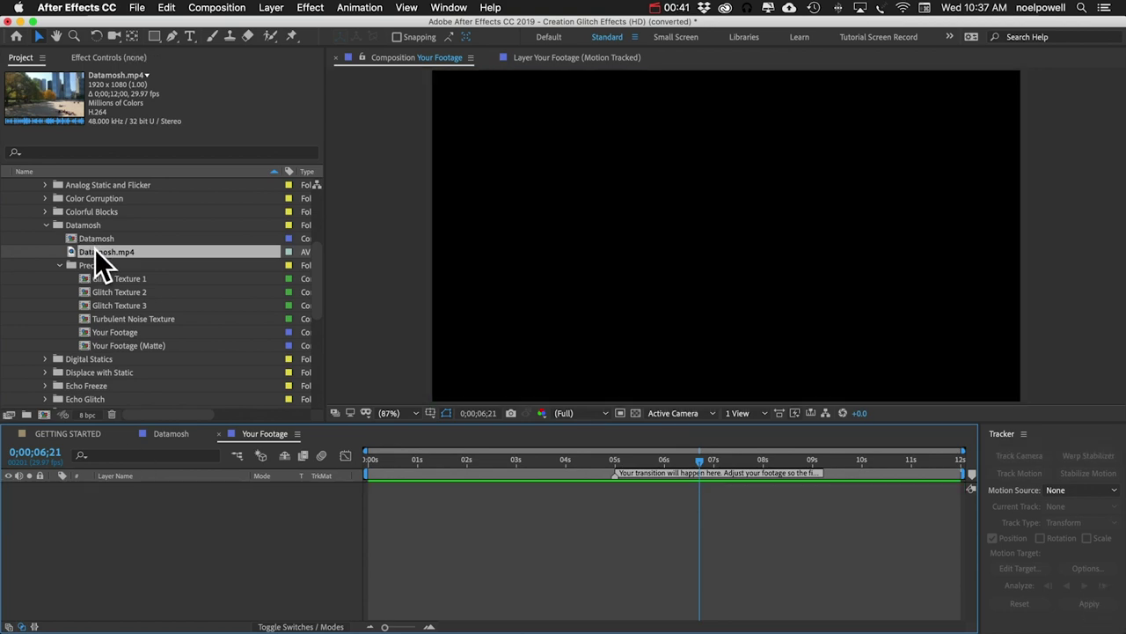
# Add Datamosh.mp4 to Your Footage, delete all its markers, and slide it earlier to glitch at 0;00;05;00.
pyautogui.moveTo(95, 249); pyautogui.dragTo(149, 537)
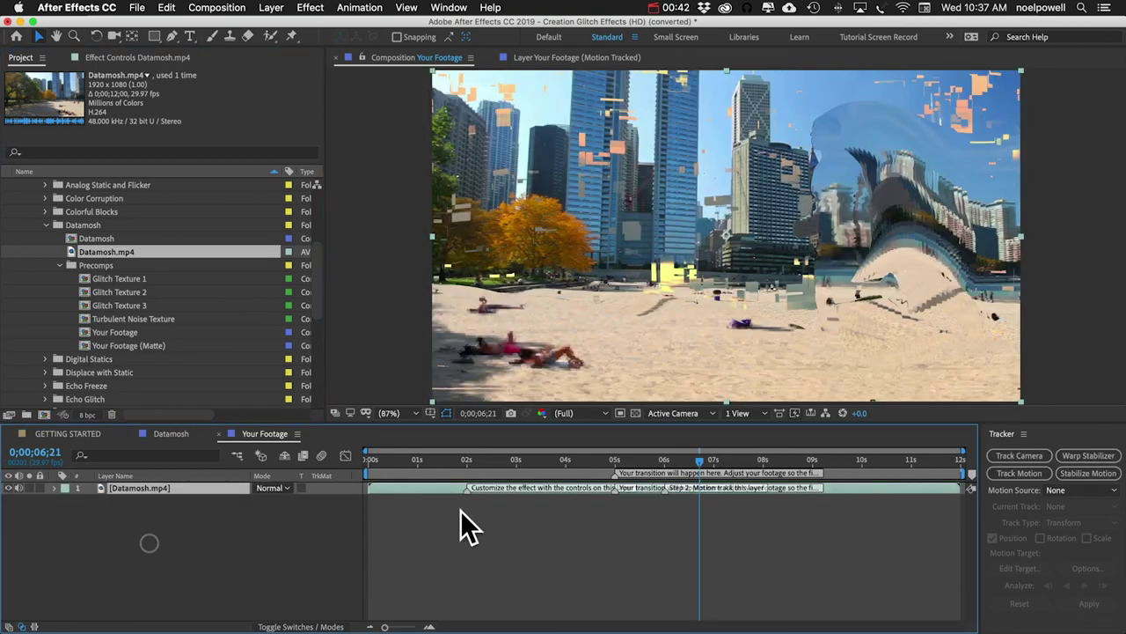
pyautogui.rightClick(614, 491)
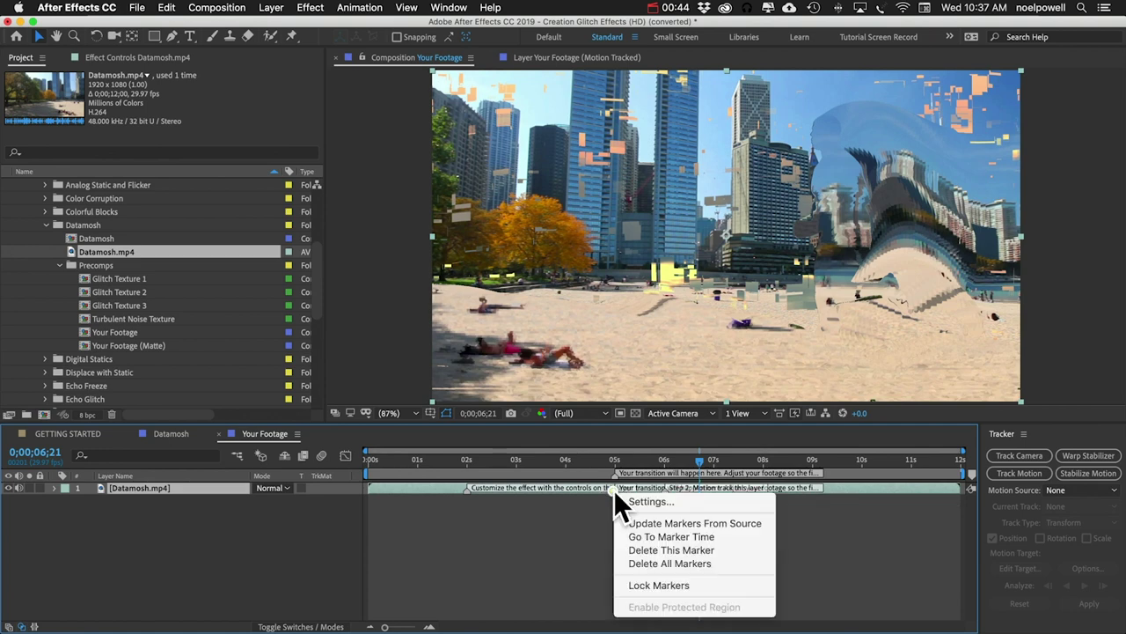
pyautogui.click(652, 565)
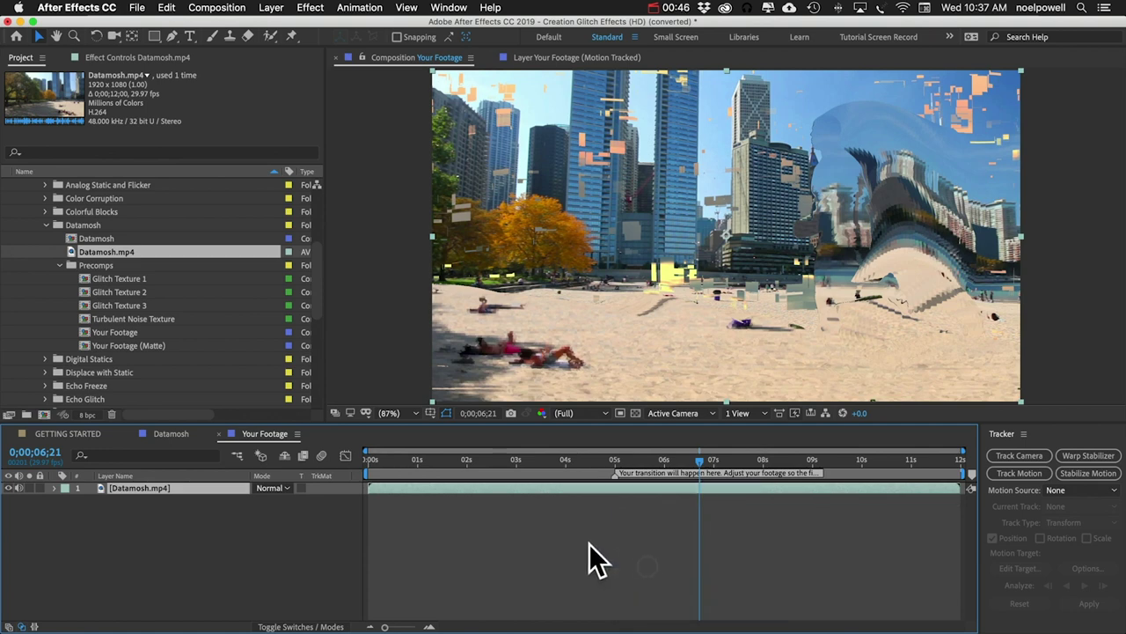
pyautogui.click(616, 460)
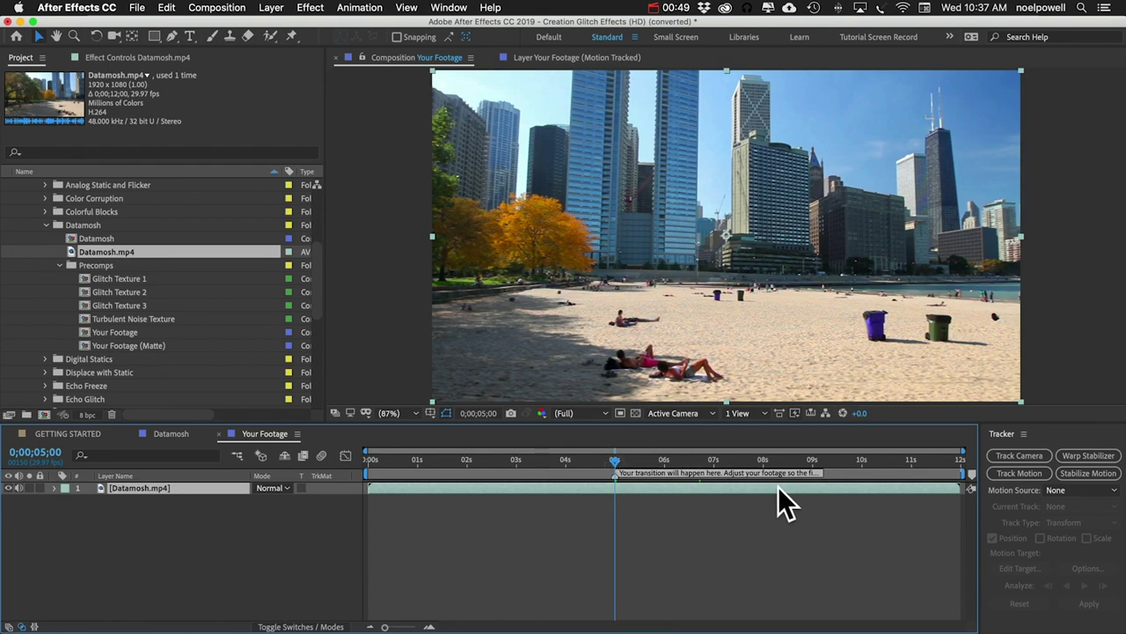
pyautogui.moveTo(777, 485); pyautogui.dragTo(596, 495)
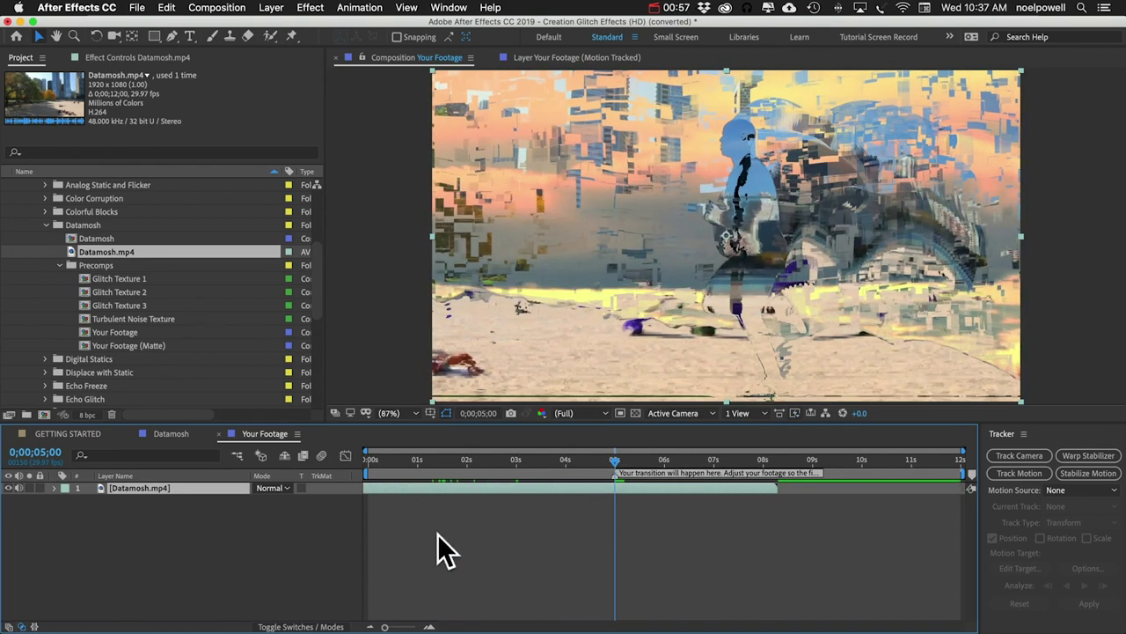
pyautogui.click(16, 603)
# Add Gorilla.mp4 above Datamosh.mp4 in Your Footage, shifted to start around 3 seconds.
pyautogui.scroll(-10, 126, 279)
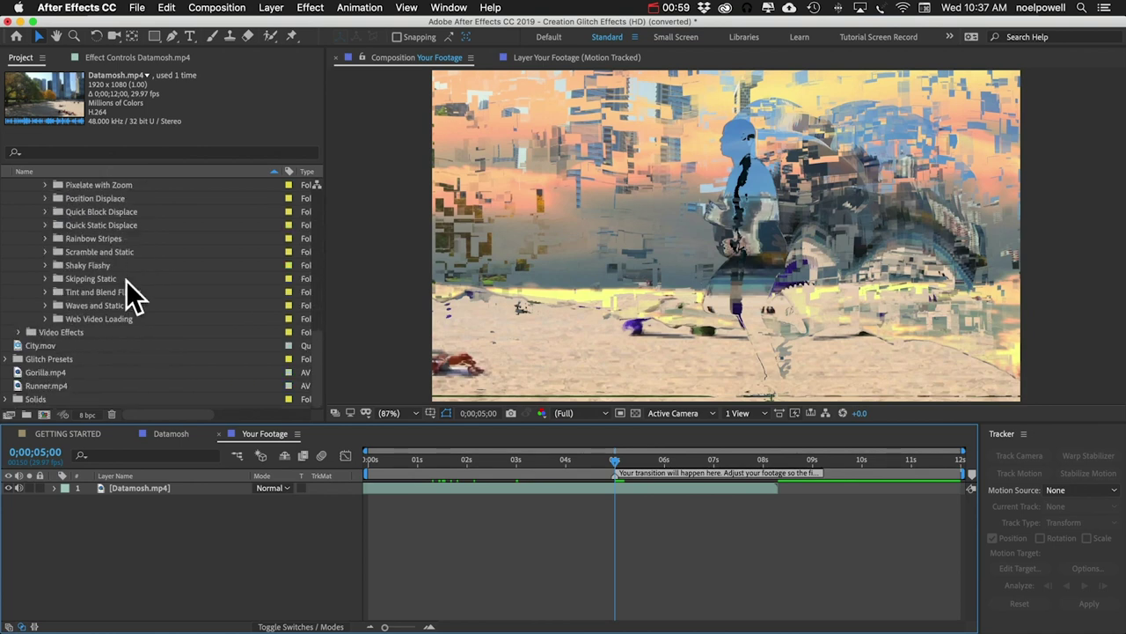
pyautogui.click(39, 373)
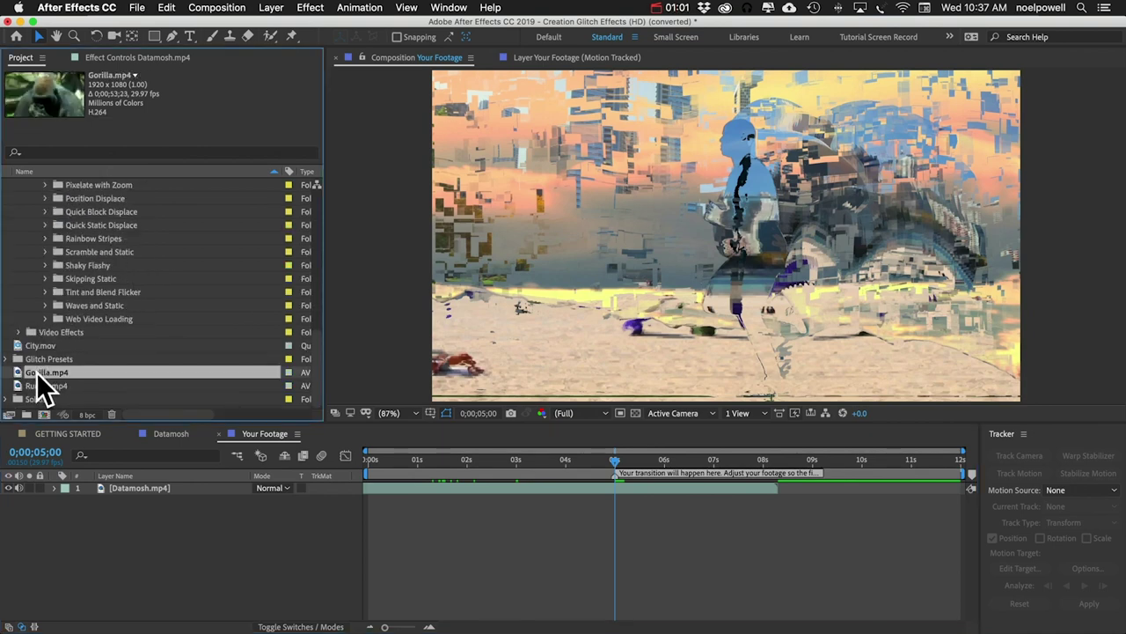
pyautogui.moveTo(37, 374); pyautogui.dragTo(145, 486)
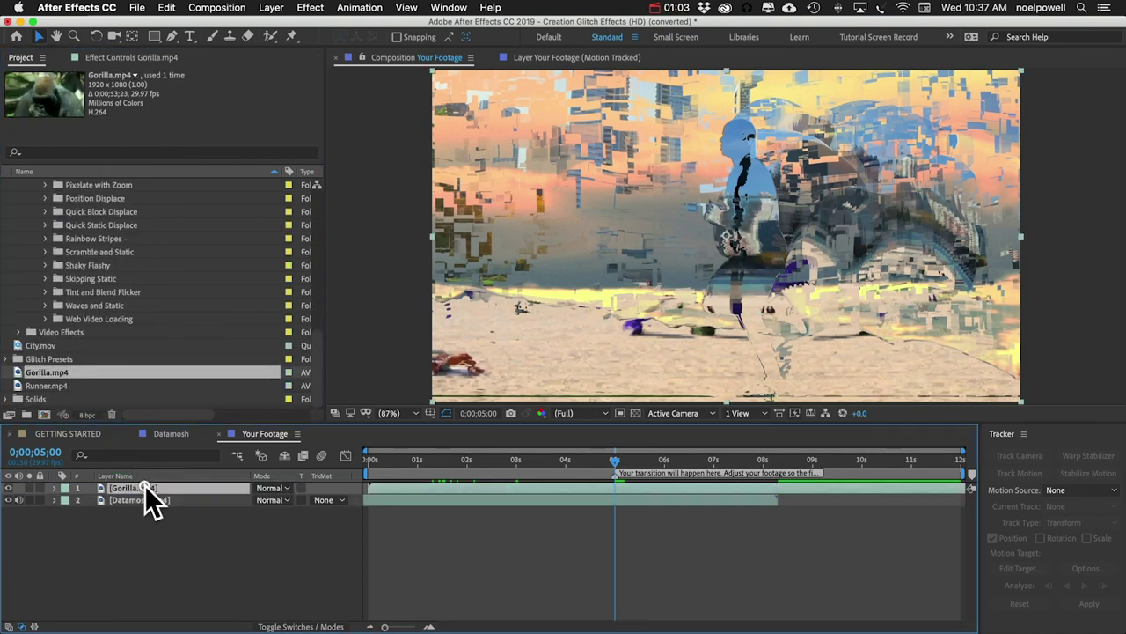
pyautogui.moveTo(590, 484); pyautogui.dragTo(438, 478)
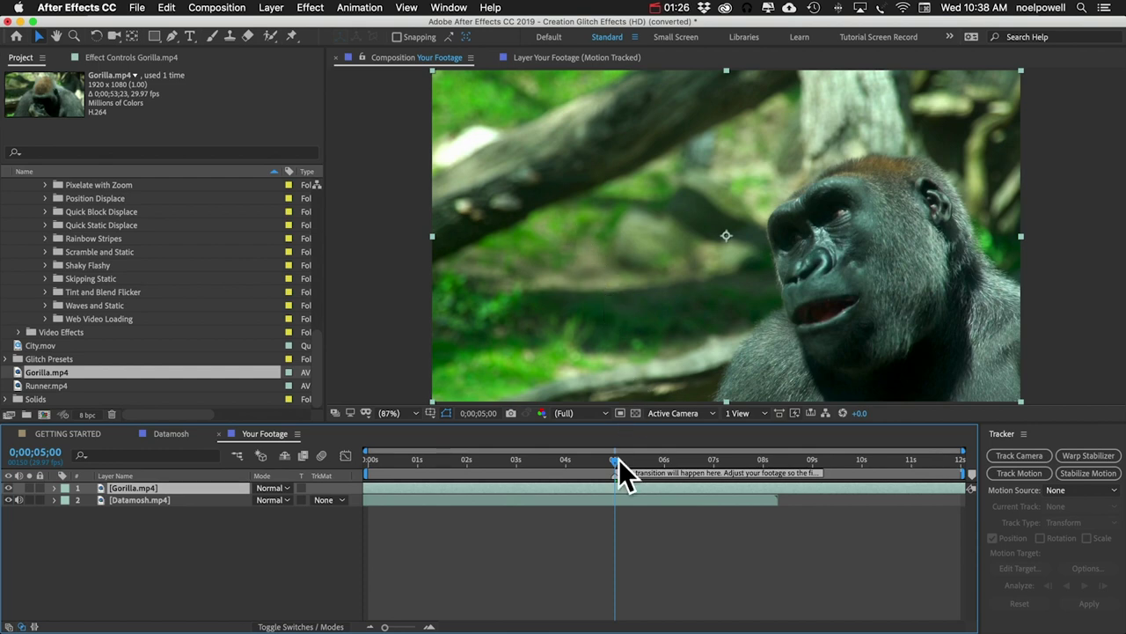
pyautogui.moveTo(616, 461)
pyautogui.mouseDown()
pyautogui.moveTo(894, 453)
pyautogui.moveTo(623, 453)
pyautogui.mouseUp()
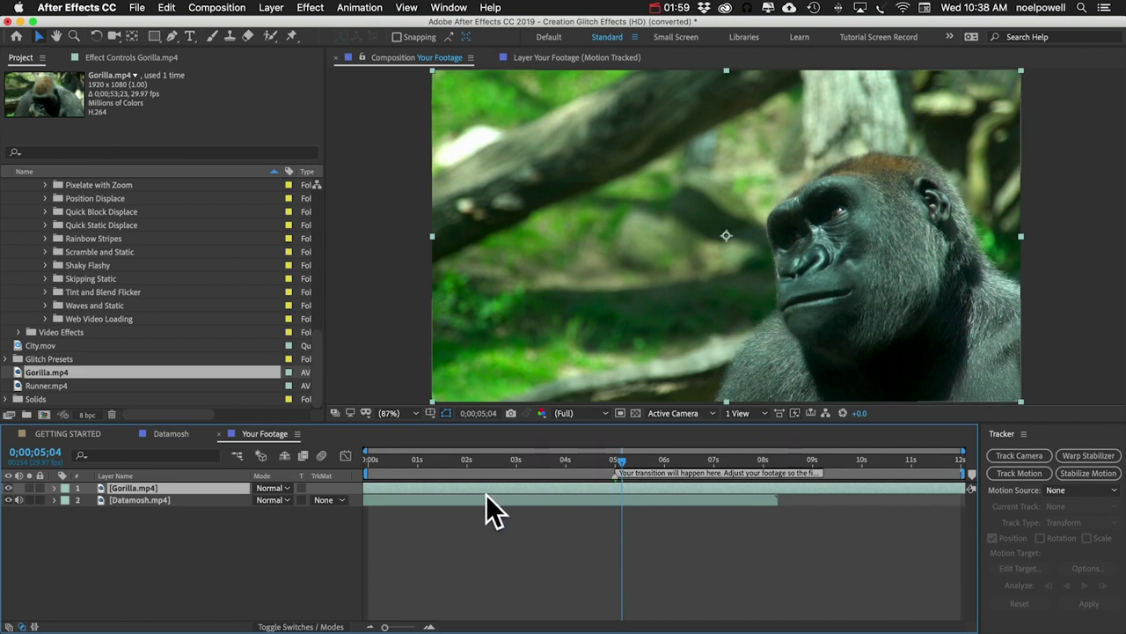
# Slide the Gorilla layer to start near 4.6 seconds, check at 0;00;05;01, and return to the Datamosh comp.
pyautogui.moveTo(485, 491); pyautogui.dragTo(820, 475)
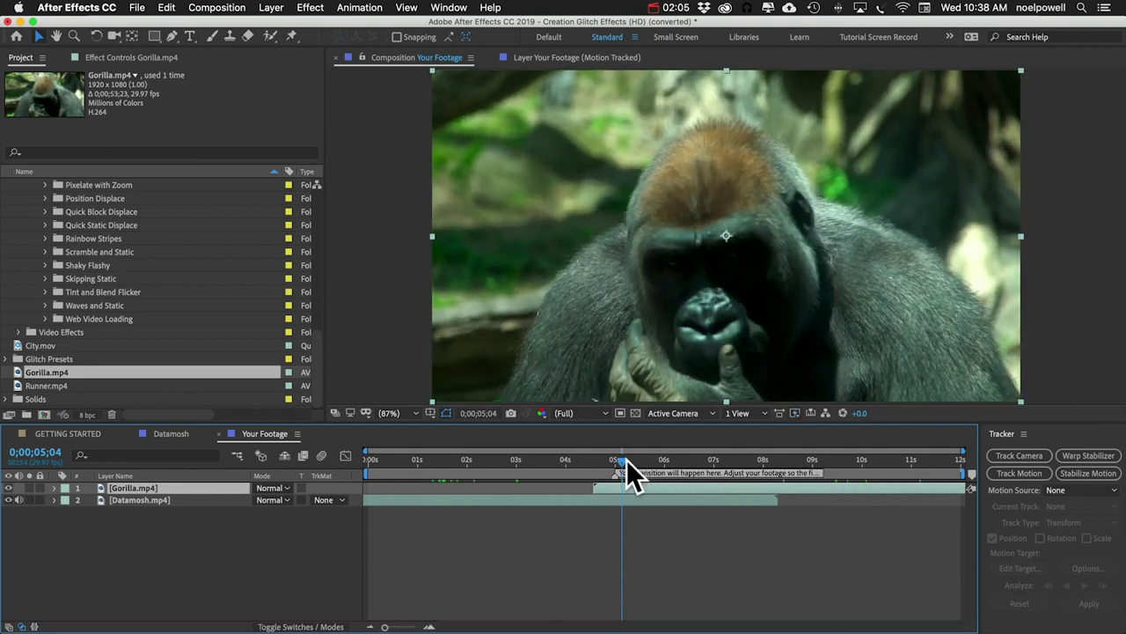
pyautogui.moveTo(622, 459); pyautogui.dragTo(640, 487)
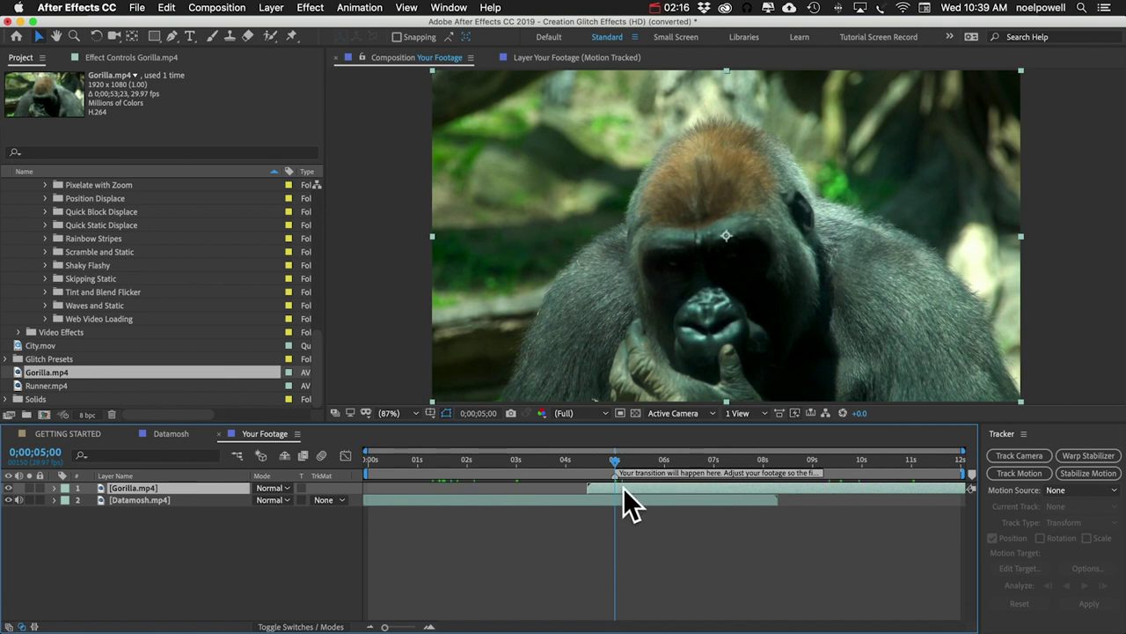
pyautogui.click(511, 519)
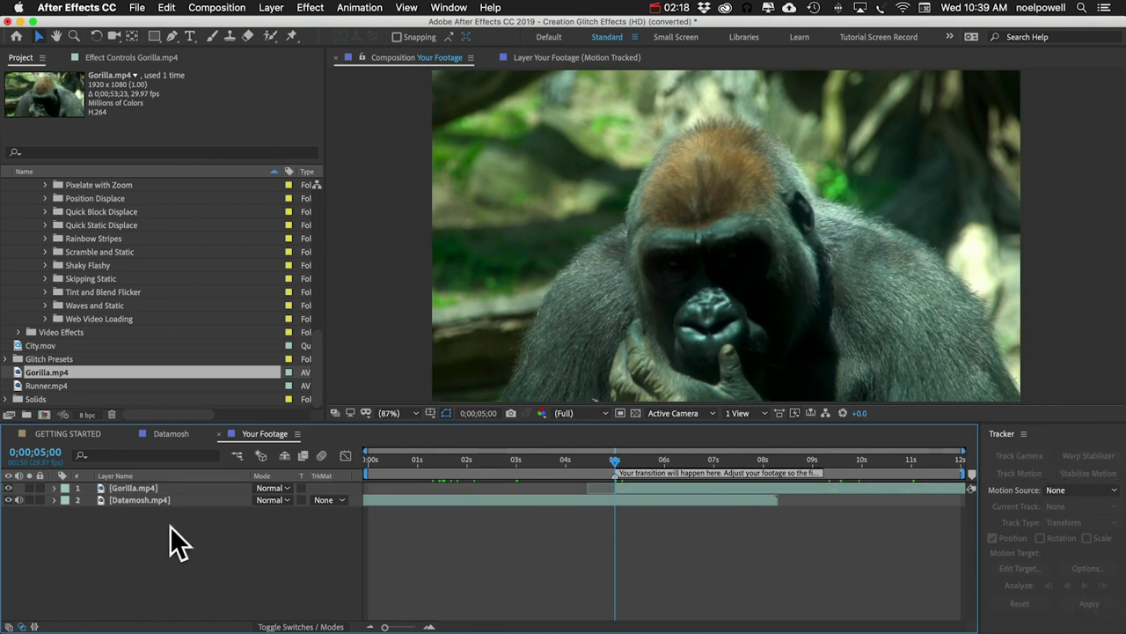
pyautogui.click(220, 433)
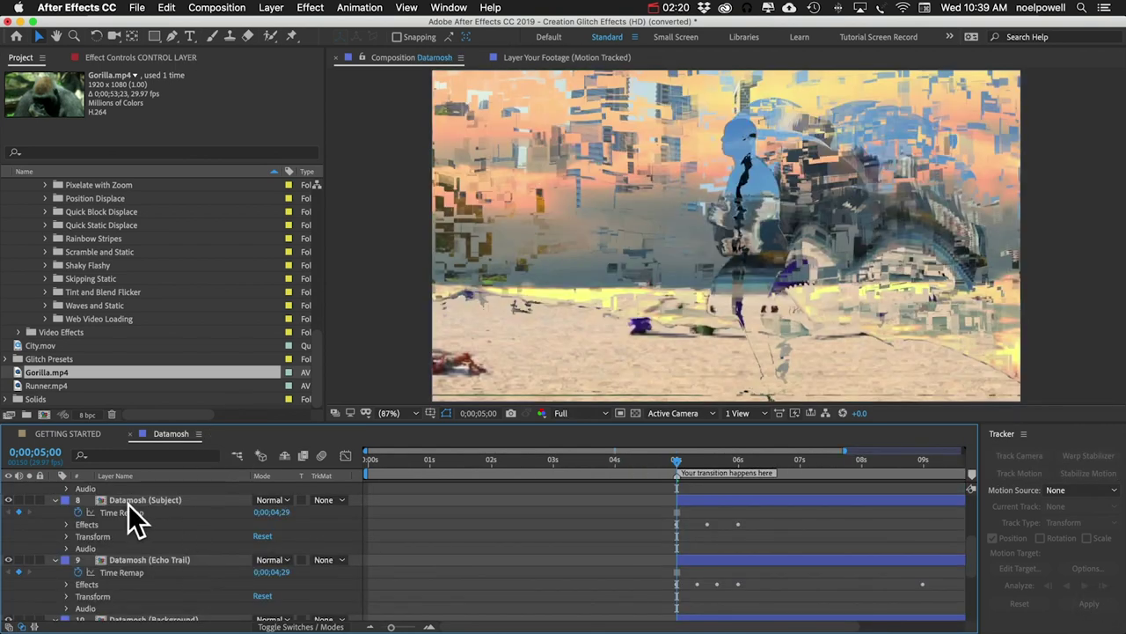
# Collapse all layers and set the Tracker Motion Source to Your Footage (Motion Tracked).
pyautogui.press('super+a')
pyautogui.click(54, 501)
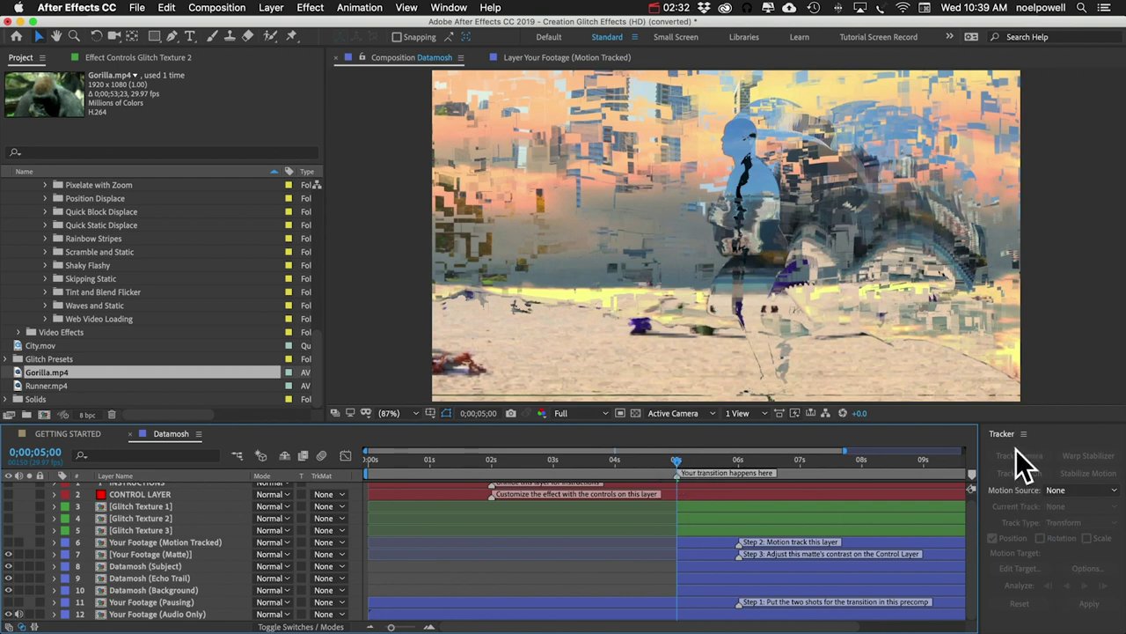
pyautogui.click(1056, 491)
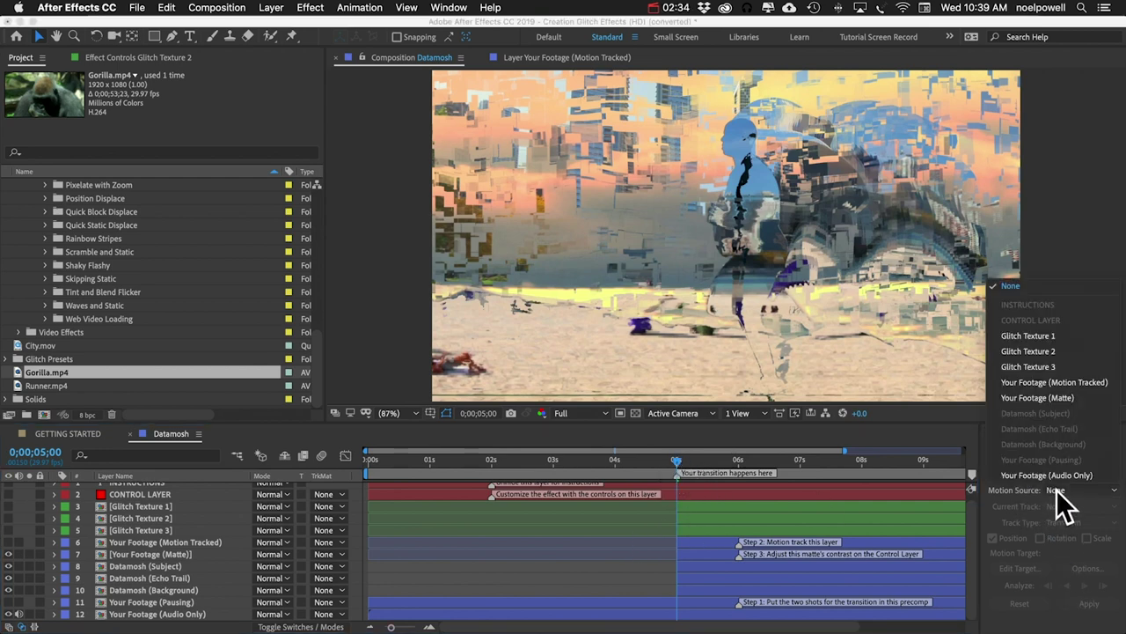
pyautogui.click(1041, 385)
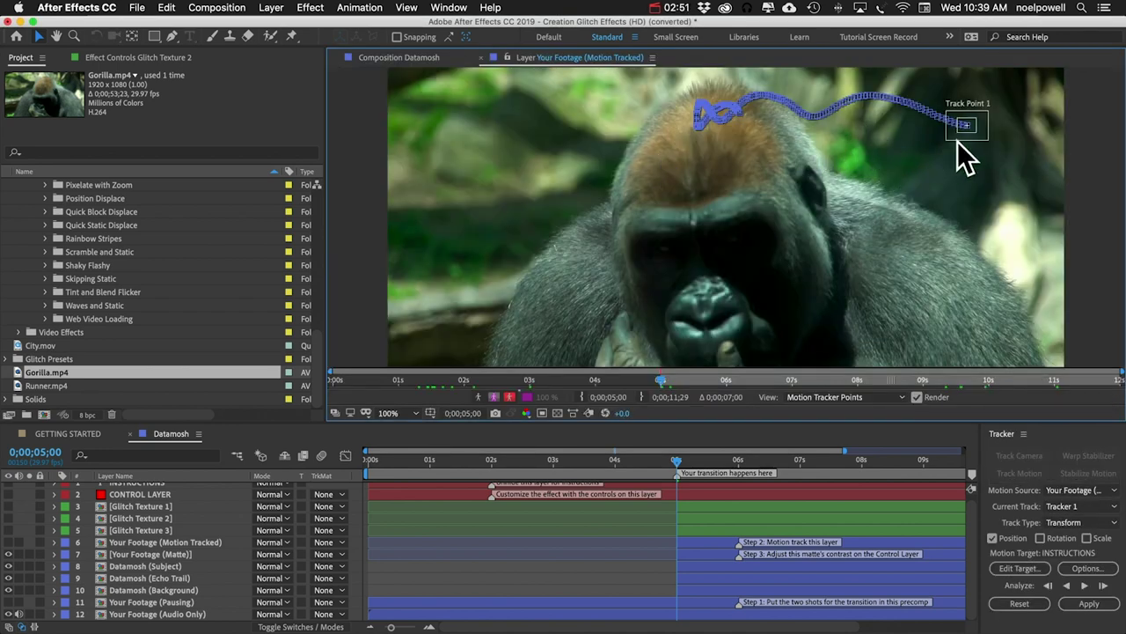
# Place and size Track Point 1 on the gorilla's face, test-tracking it briefly.
pyautogui.moveTo(977, 141); pyautogui.dragTo(717, 339)
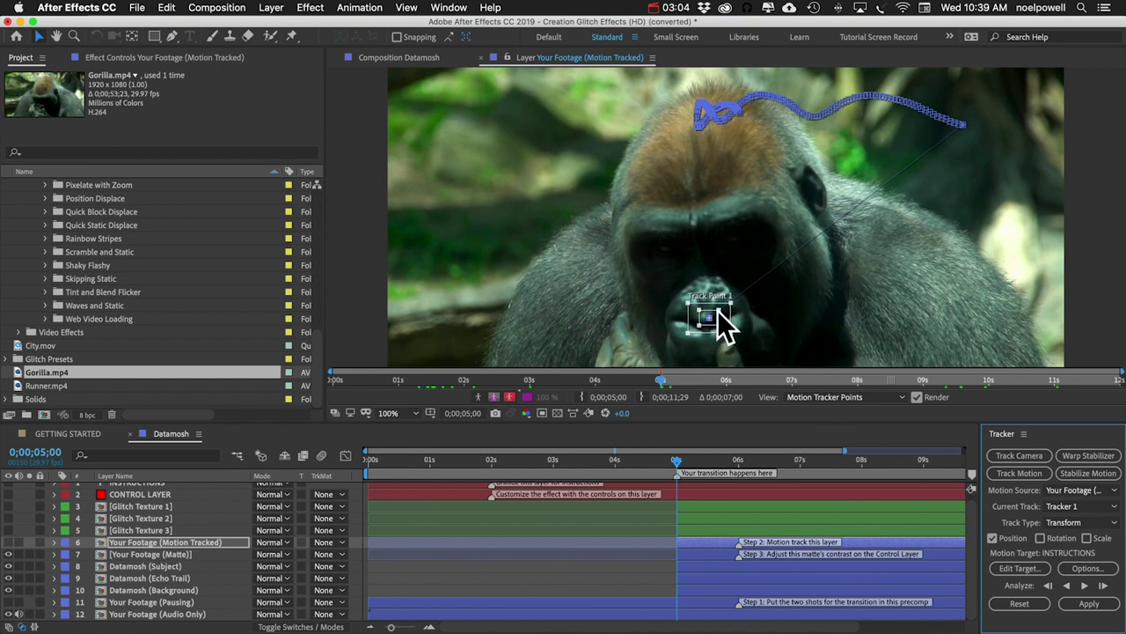
pyautogui.moveTo(720, 309)
pyautogui.mouseDown()
pyautogui.moveTo(735, 297)
pyautogui.moveTo(722, 325)
pyautogui.mouseUp()
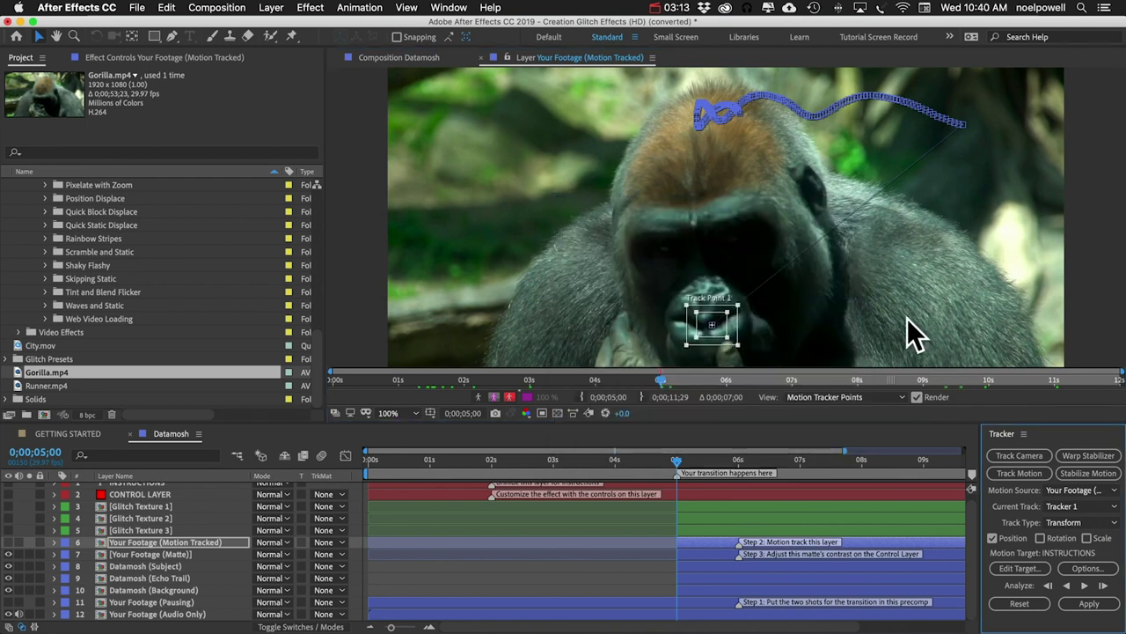
pyautogui.click(1086, 586)
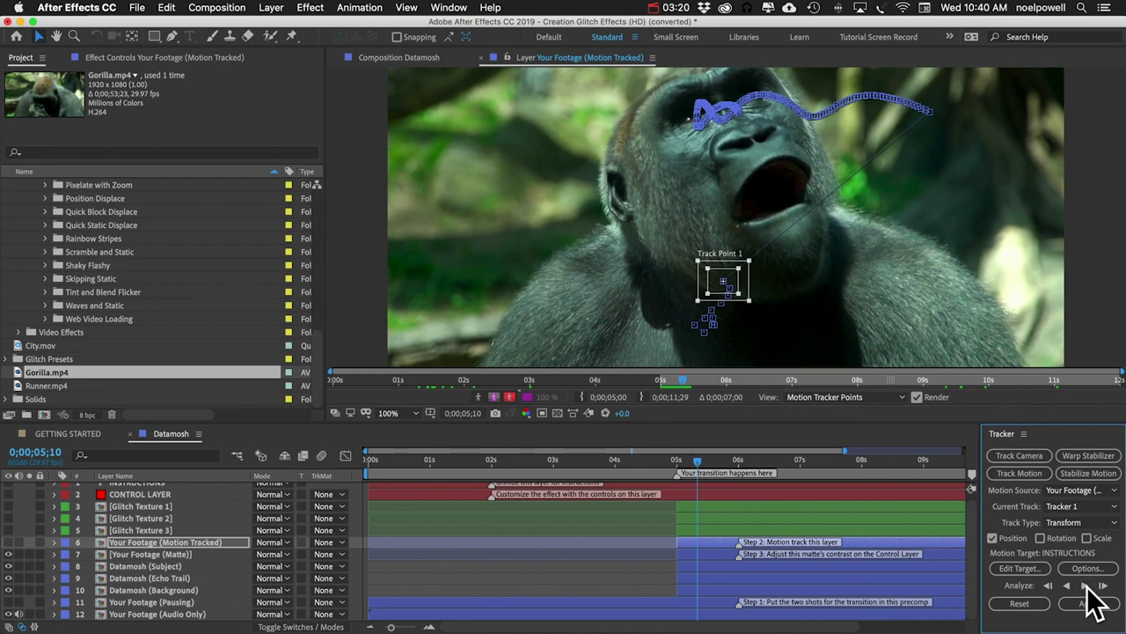
pyautogui.press('i')
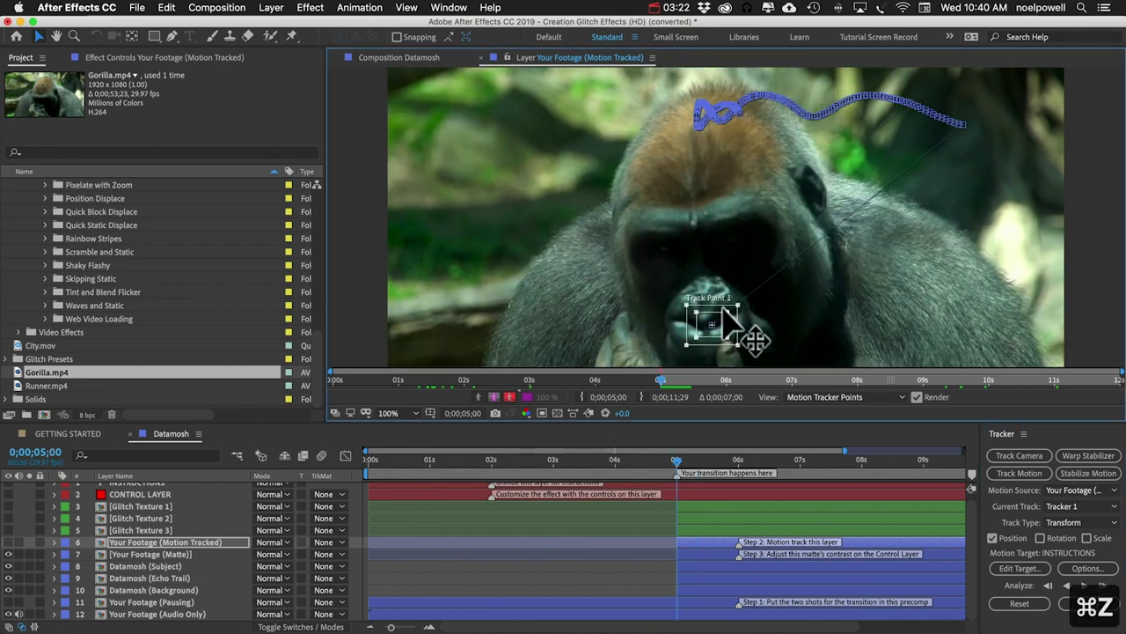
pyautogui.moveTo(723, 325)
pyautogui.mouseDown()
pyautogui.moveTo(701, 334)
pyautogui.moveTo(734, 312)
pyautogui.moveTo(736, 292)
pyautogui.moveTo(712, 310)
pyautogui.mouseUp()
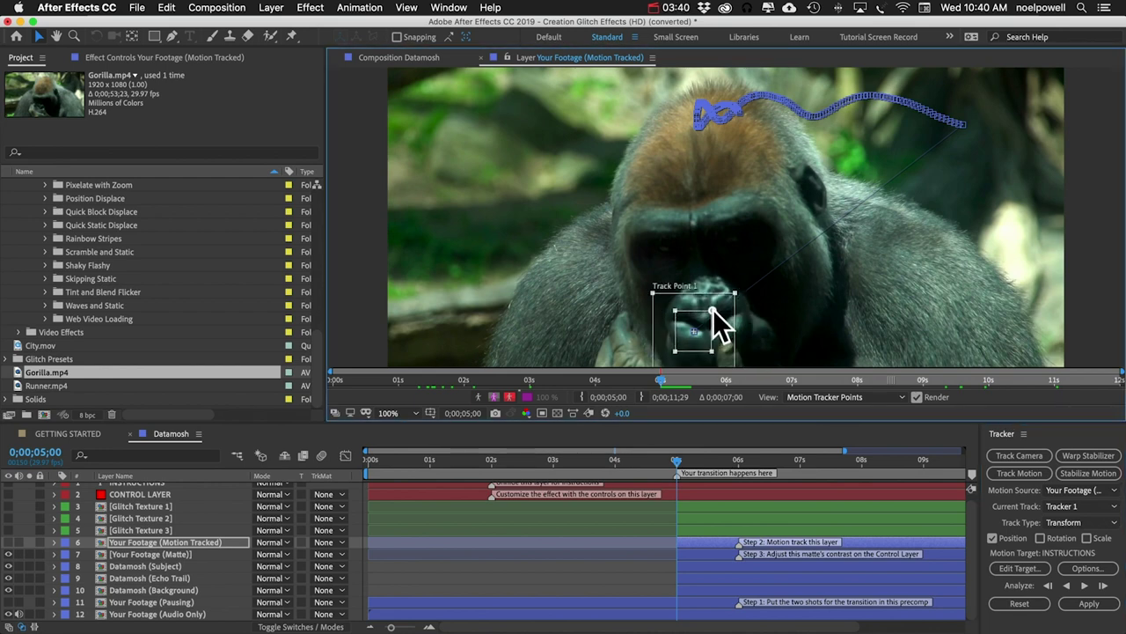
pyautogui.click(1085, 586)
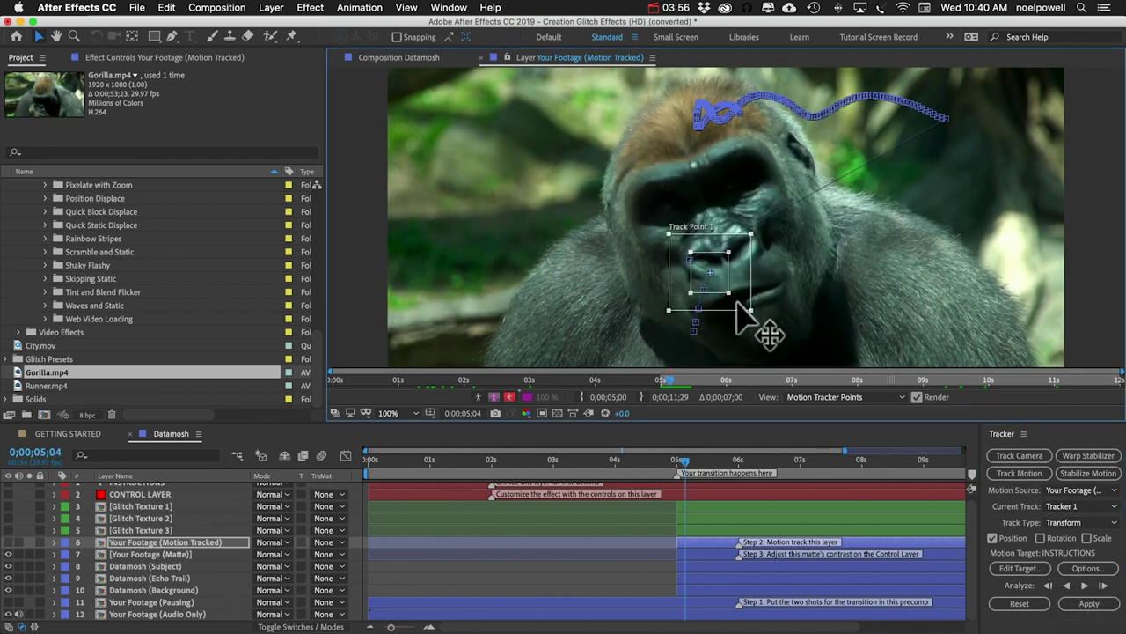
# Enlarge Track Point 1's search area and track the gorilla forward to 0;00;11;29.
pyautogui.moveTo(753, 310); pyautogui.dragTo(758, 318)
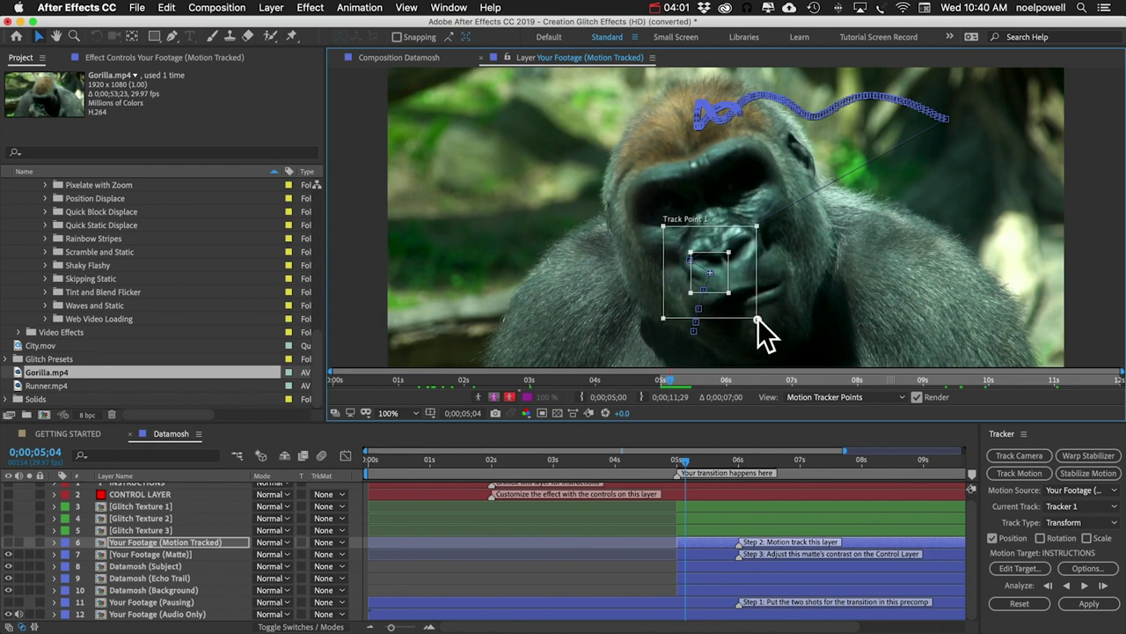
pyautogui.click(1085, 585)
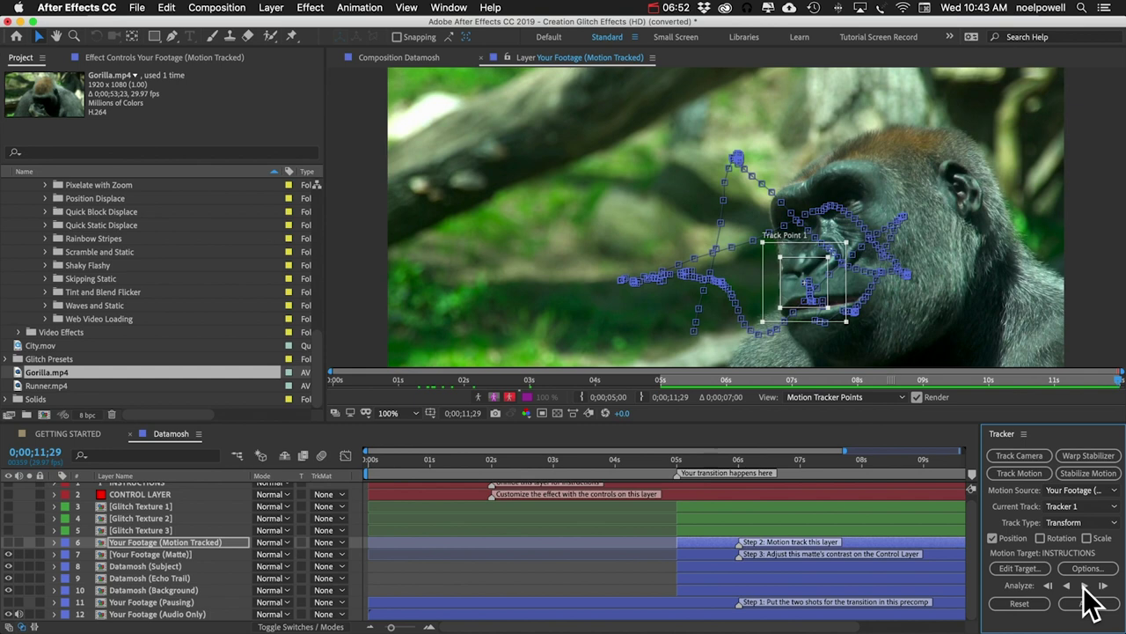
pyautogui.click(481, 57)
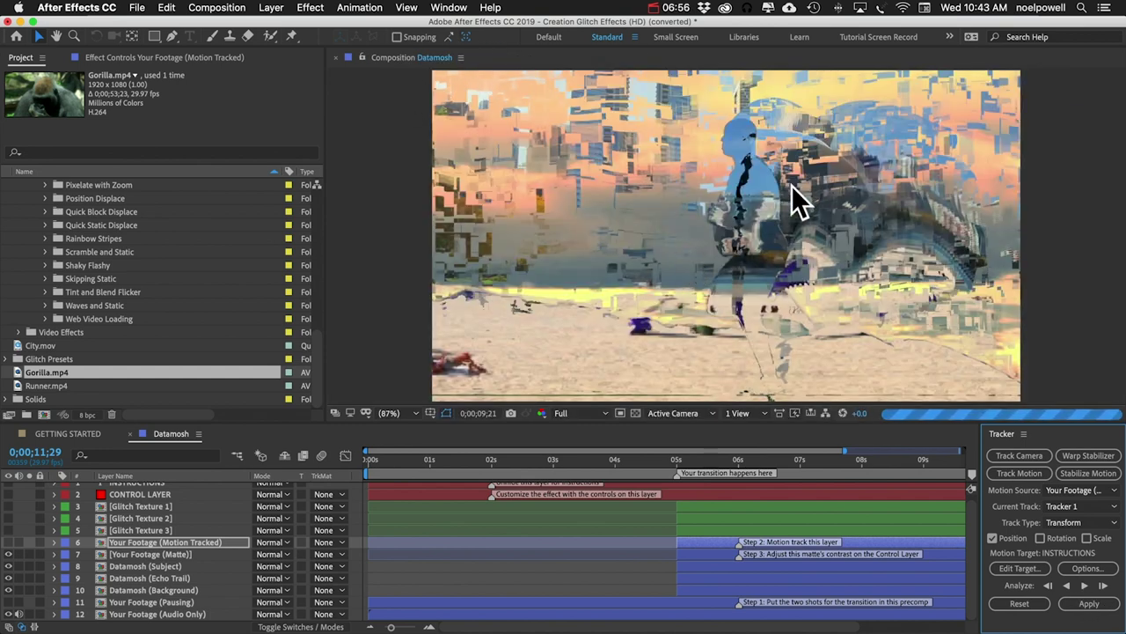
# At 0;00;06;07, turn on Matte Preview Mode in the CONTROL LAYER's Datamosh Controls.
pyautogui.click(754, 461)
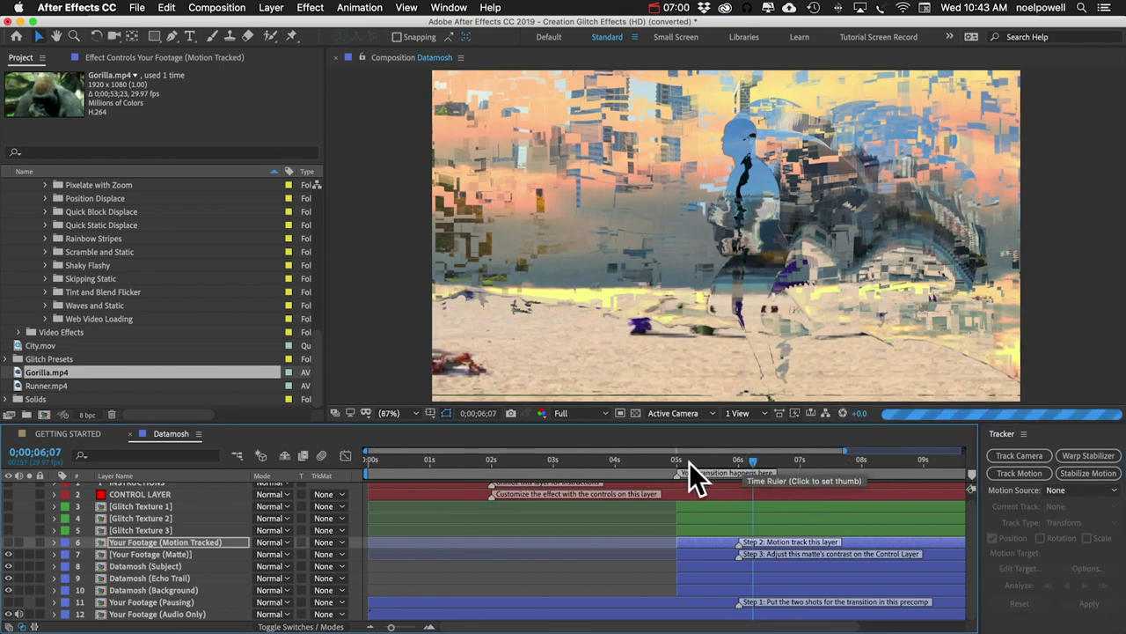
pyautogui.click(143, 493)
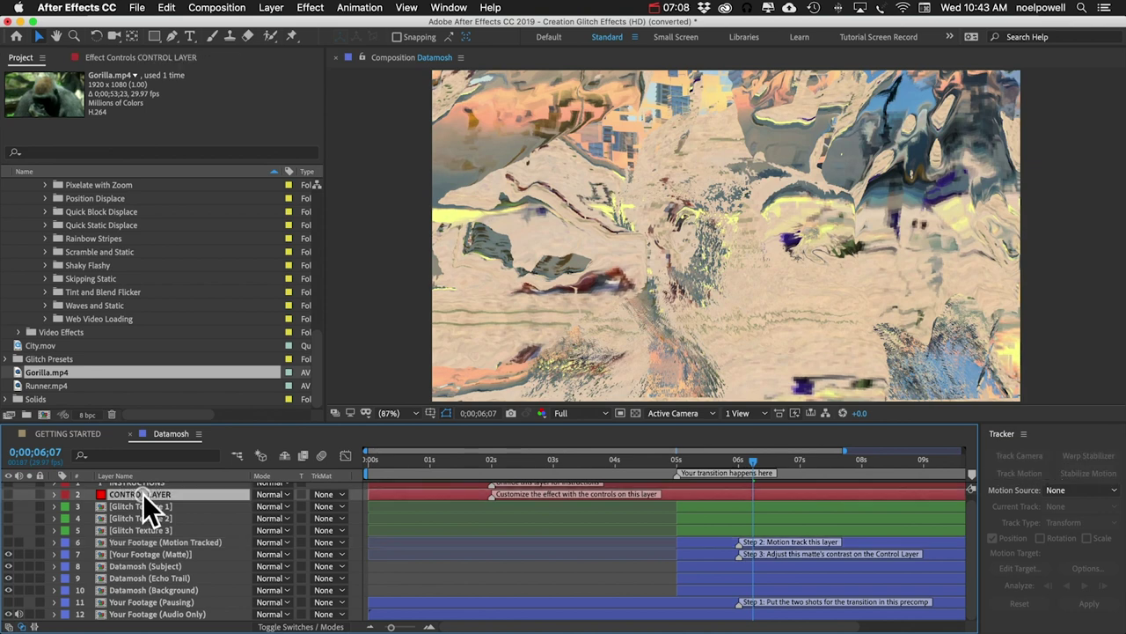
pyautogui.click(124, 56)
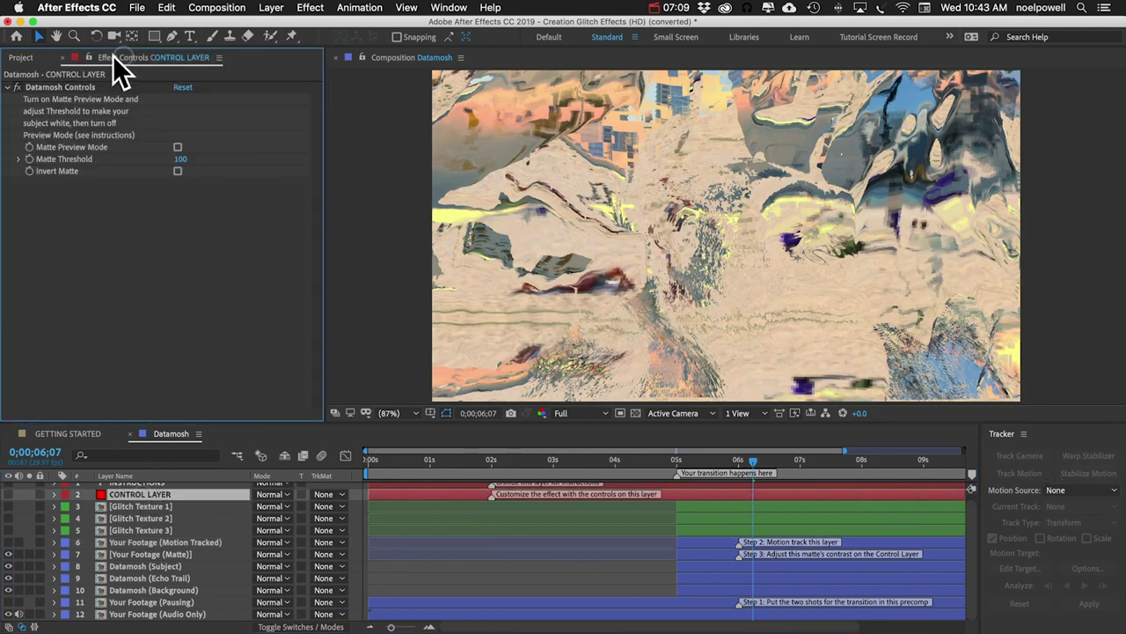
pyautogui.click(177, 148)
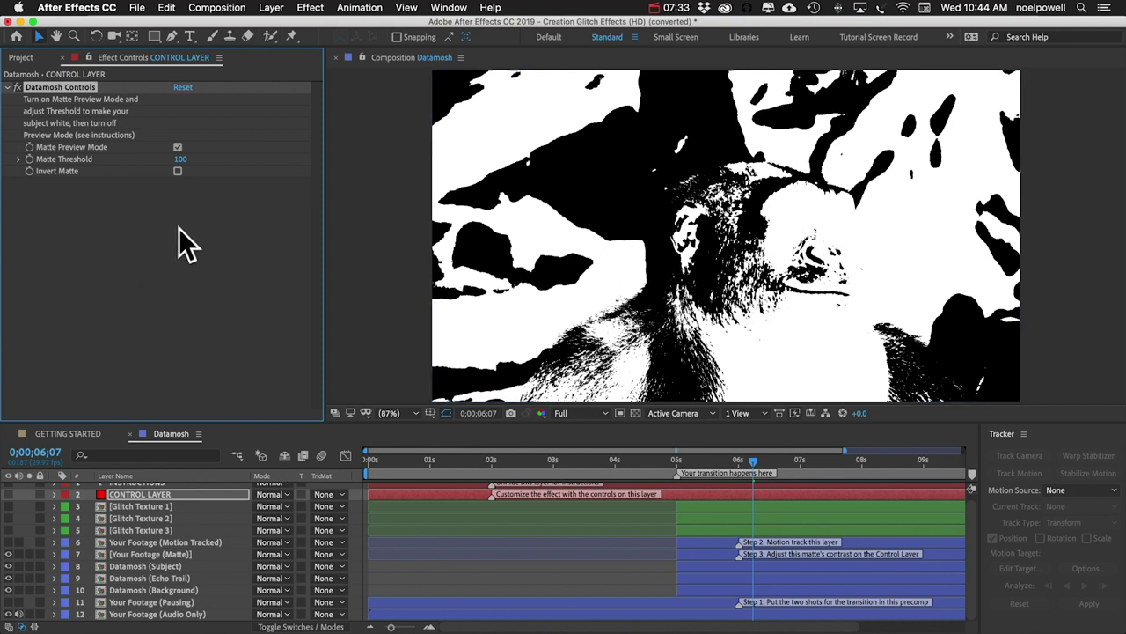
# Set the Matte Threshold to 60 with Invert Matte off.
pyautogui.click(178, 171)
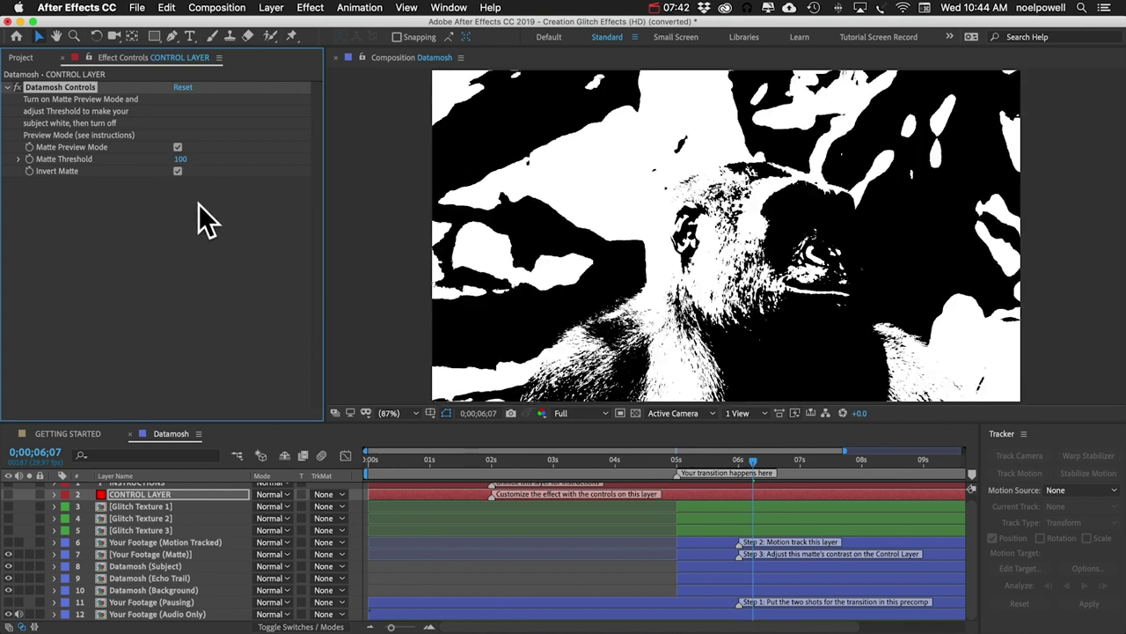
pyautogui.click(179, 161)
pyautogui.write('140')
pyautogui.press('Return')
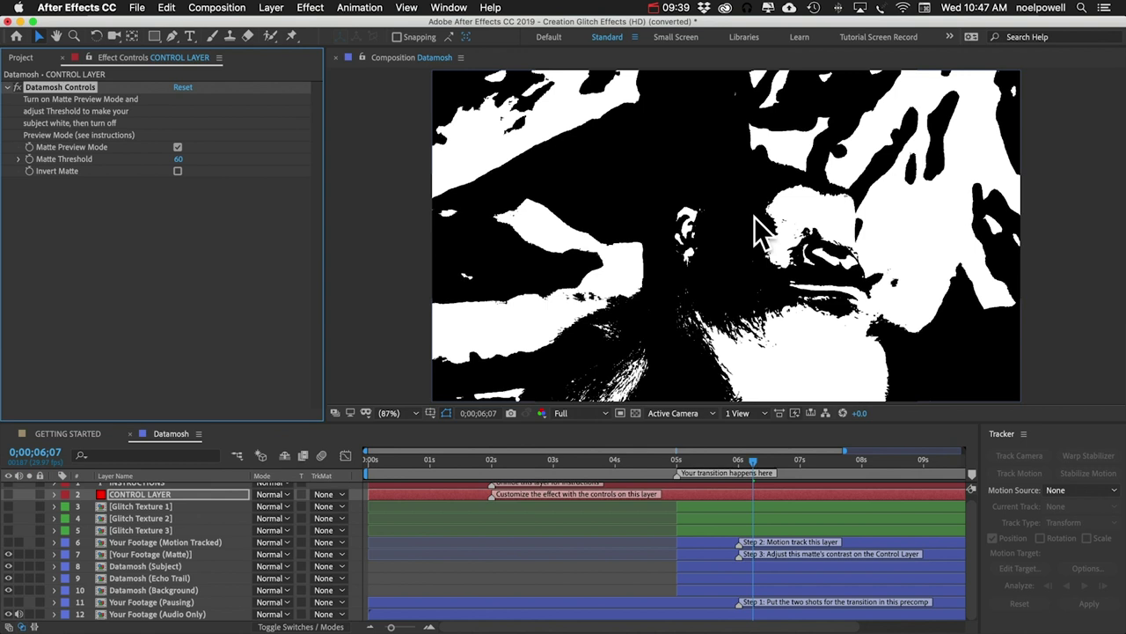
pyautogui.click(577, 411)
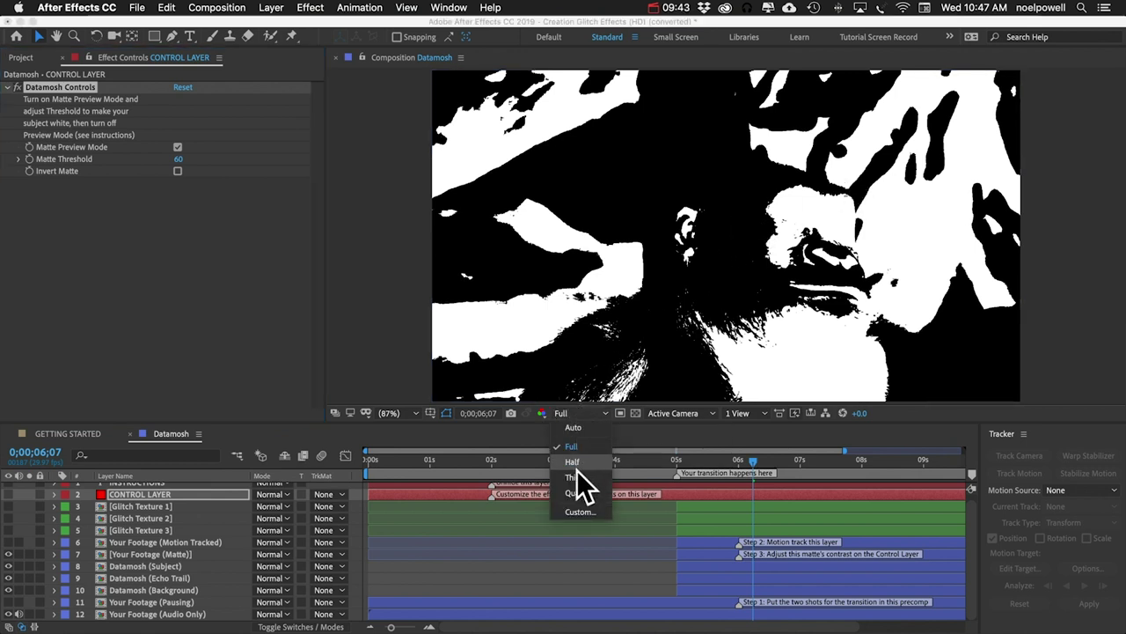
# Drop preview resolution to Third and uncheck Matte Preview Mode to reveal the colour glitch.
pyautogui.click(578, 477)
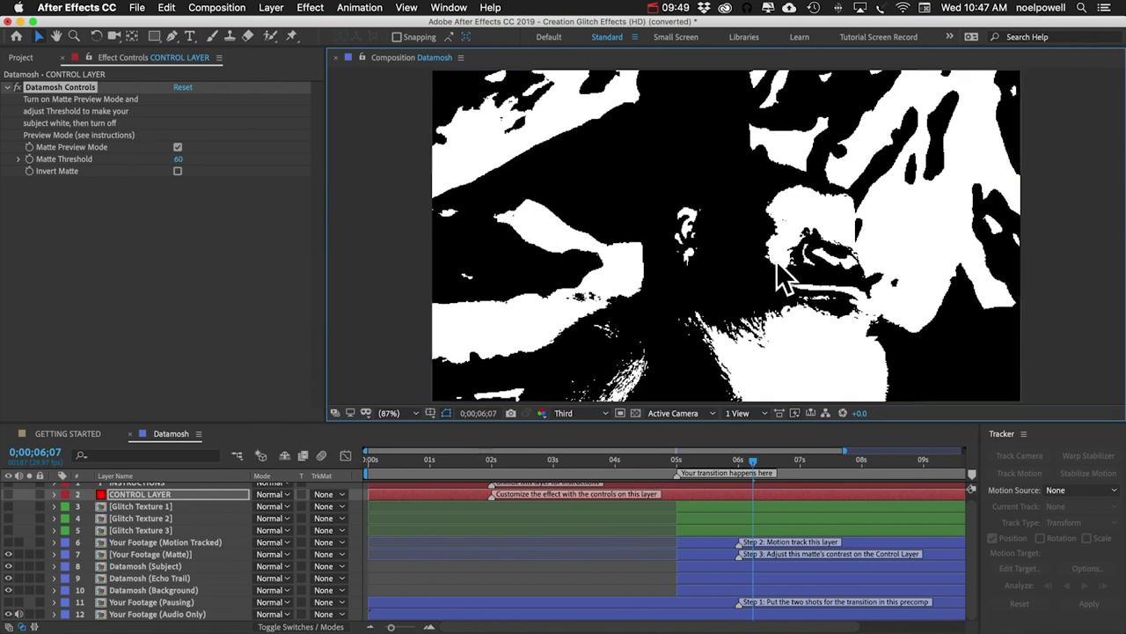
pyautogui.click(178, 147)
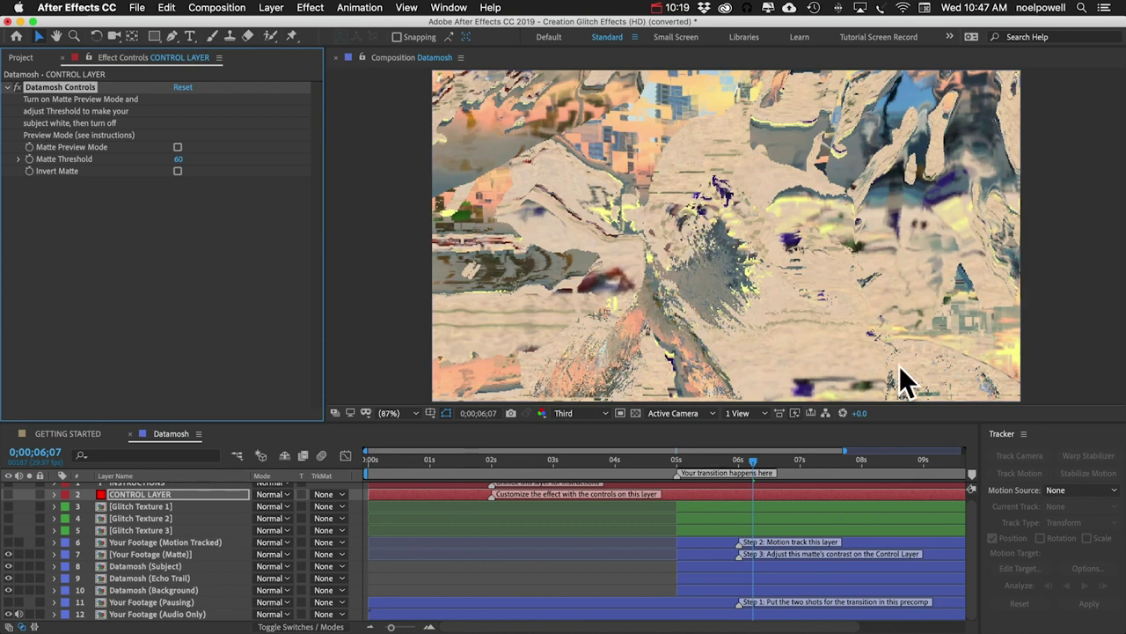
# Render the Datamosh comp through Media Encoder as H.264 Vimeo 1080p Full HD to Datamosh_1.mp4.
pyautogui.click(205, 9)
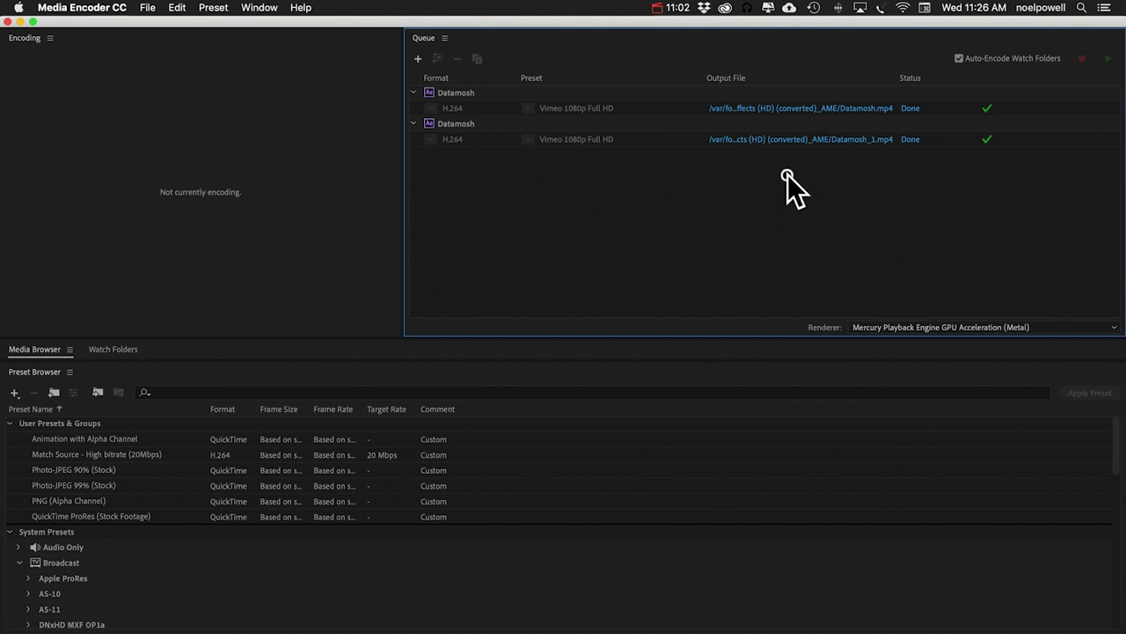
pyautogui.click(815, 139)
# Play Datamosh_1.mp4 in Quick Look and scrub back to the transition at 00:07.
pyautogui.press('space')
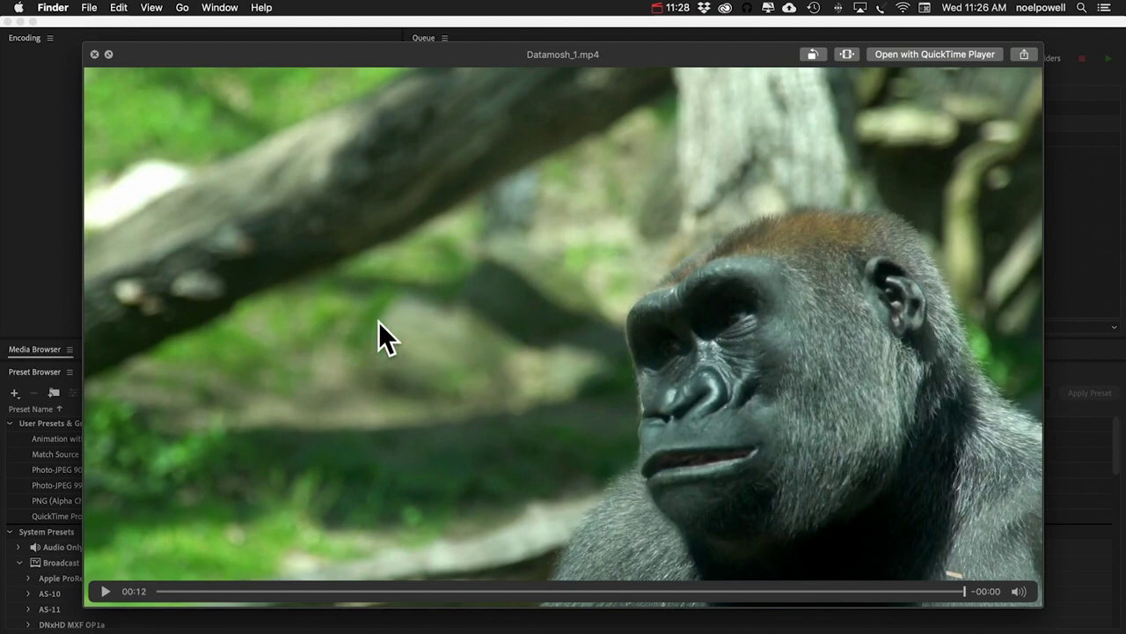
pyautogui.click(677, 592)
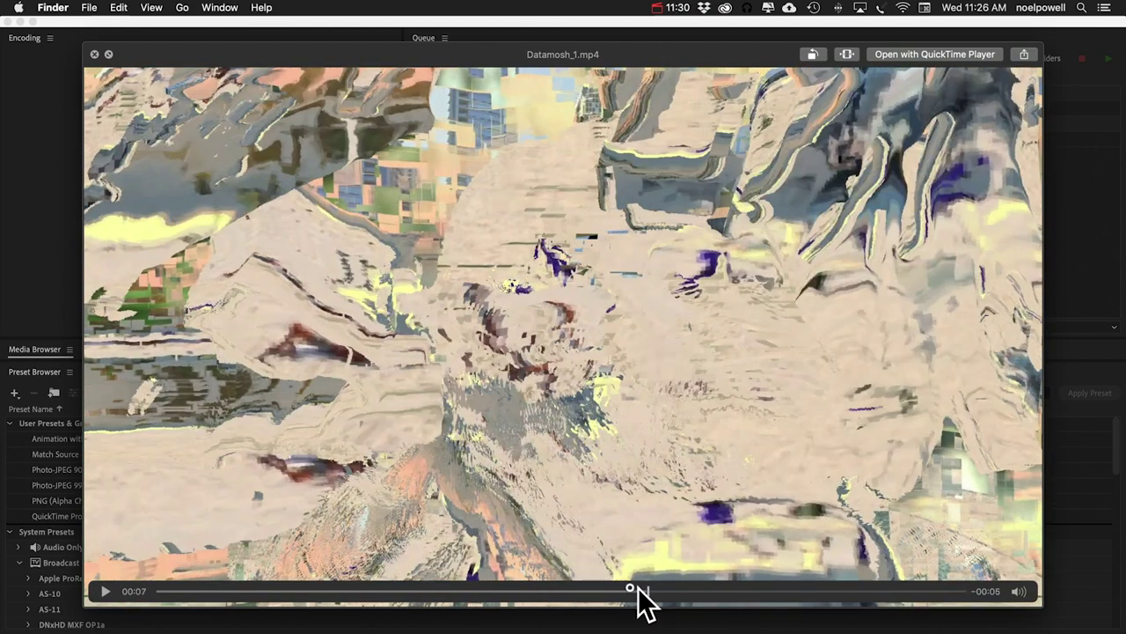